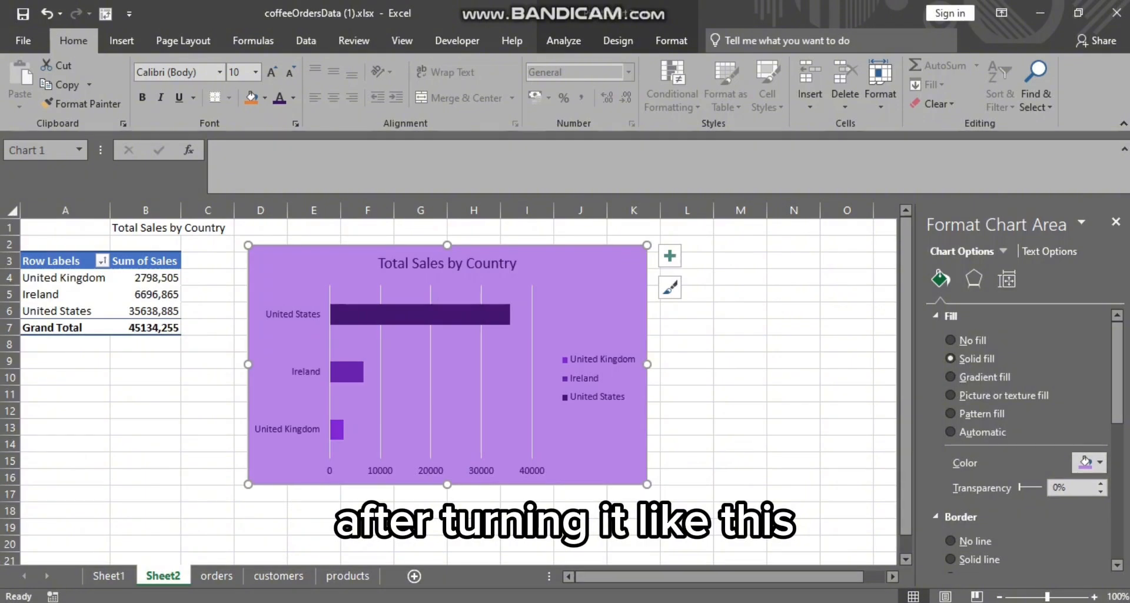
# Give the Total Sales by Country chart a solid-line border with rounded corners and move it farther from the pivot table
pyautogui.scroll(-3, 1024, 441)
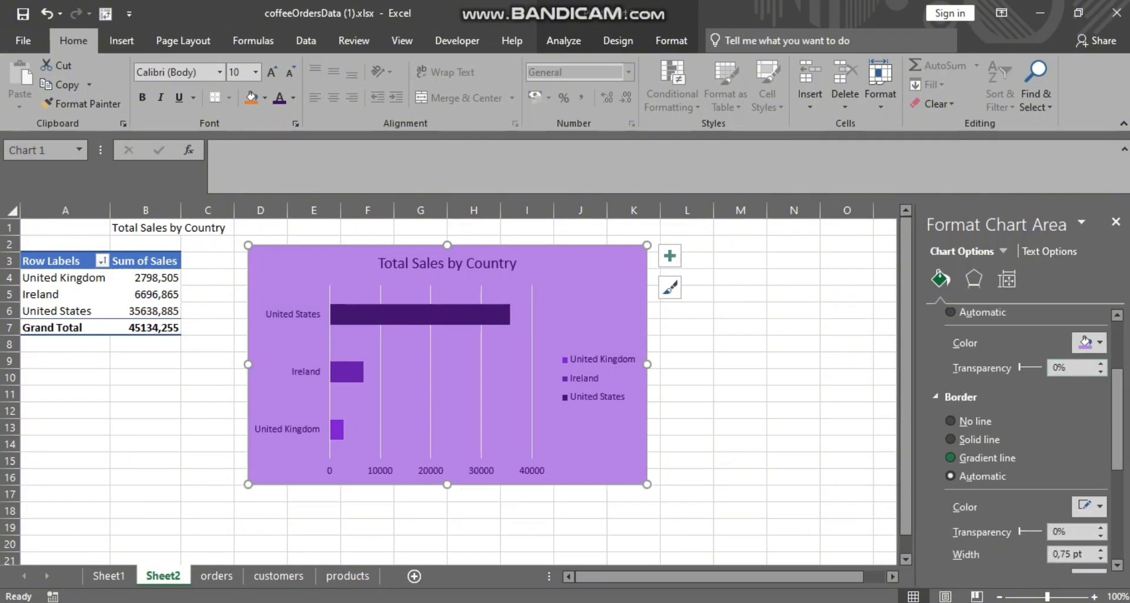
pyautogui.click(950, 439)
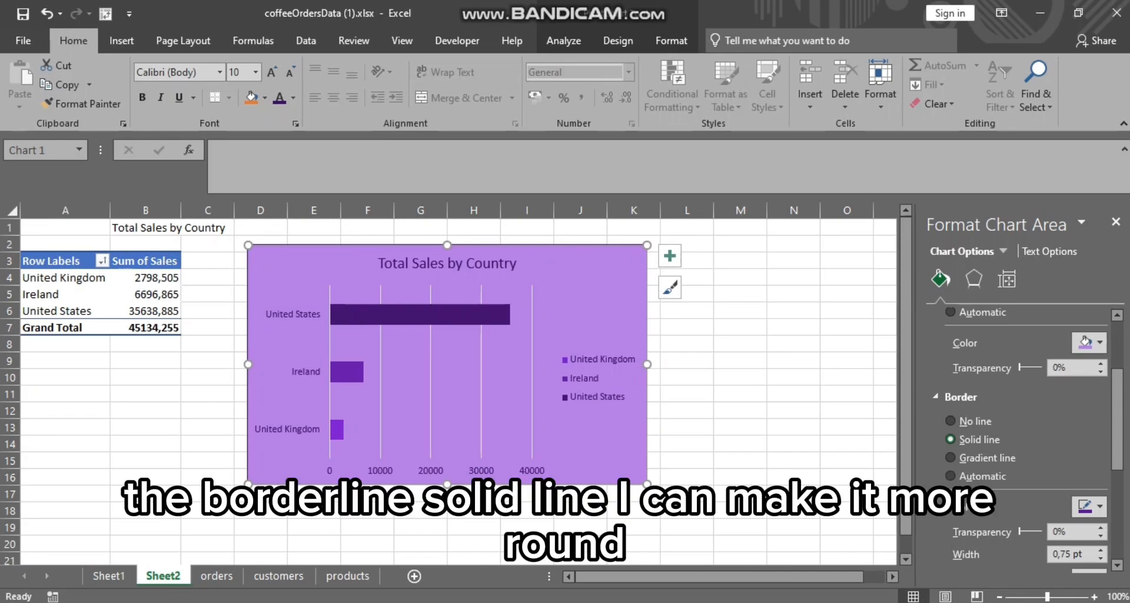
pyautogui.scroll(-3, 1024, 441)
pyautogui.scroll(-1, 1094, 453)
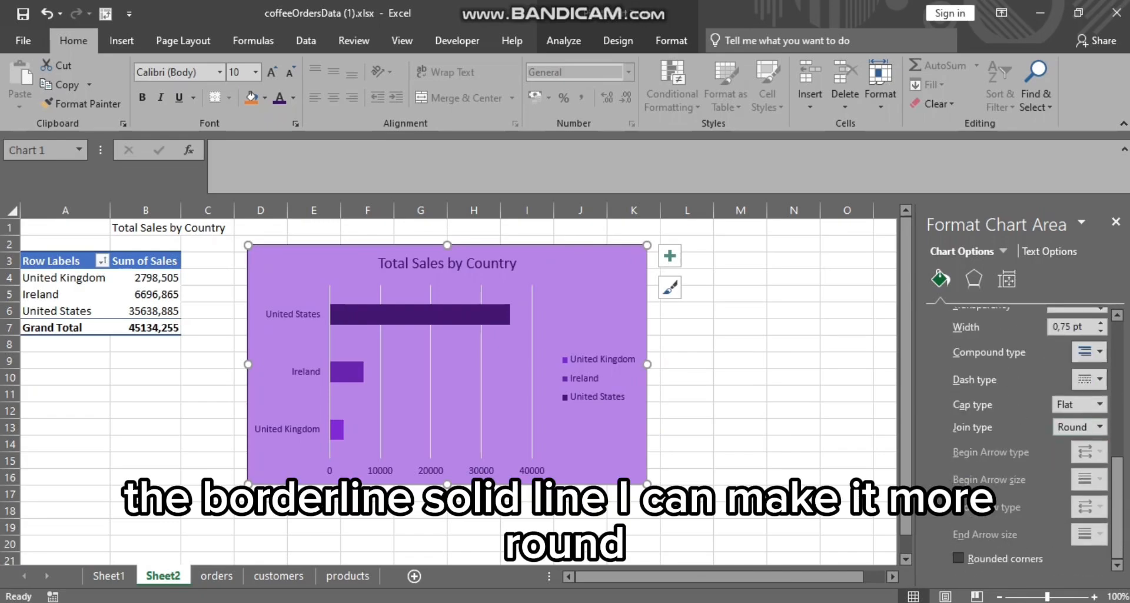
pyautogui.click(957, 558)
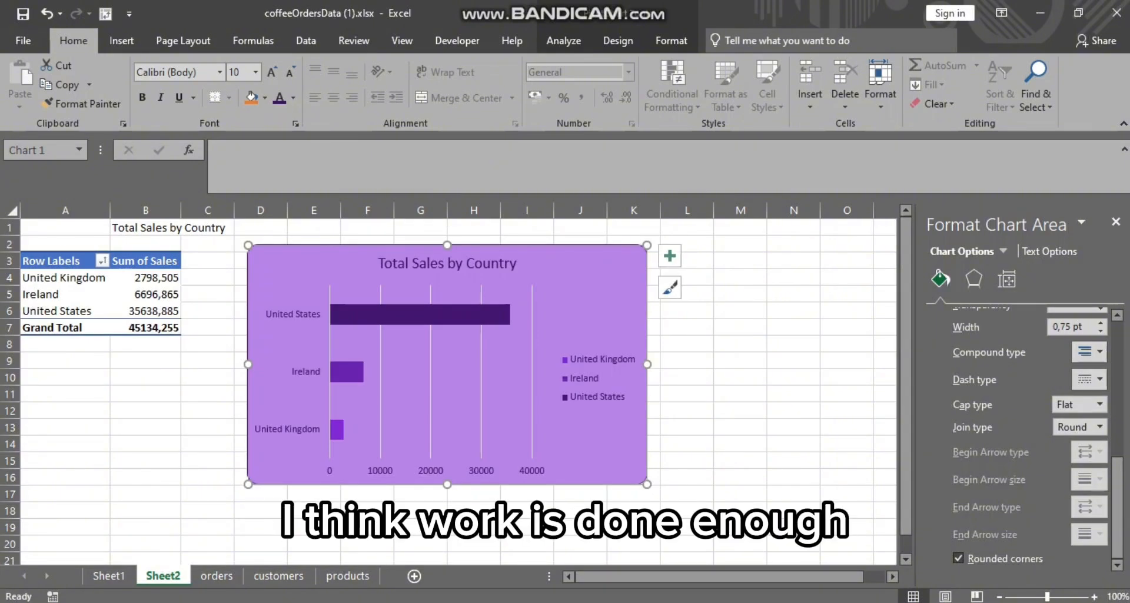
pyautogui.moveTo(526, 261); pyautogui.dragTo(590, 243)
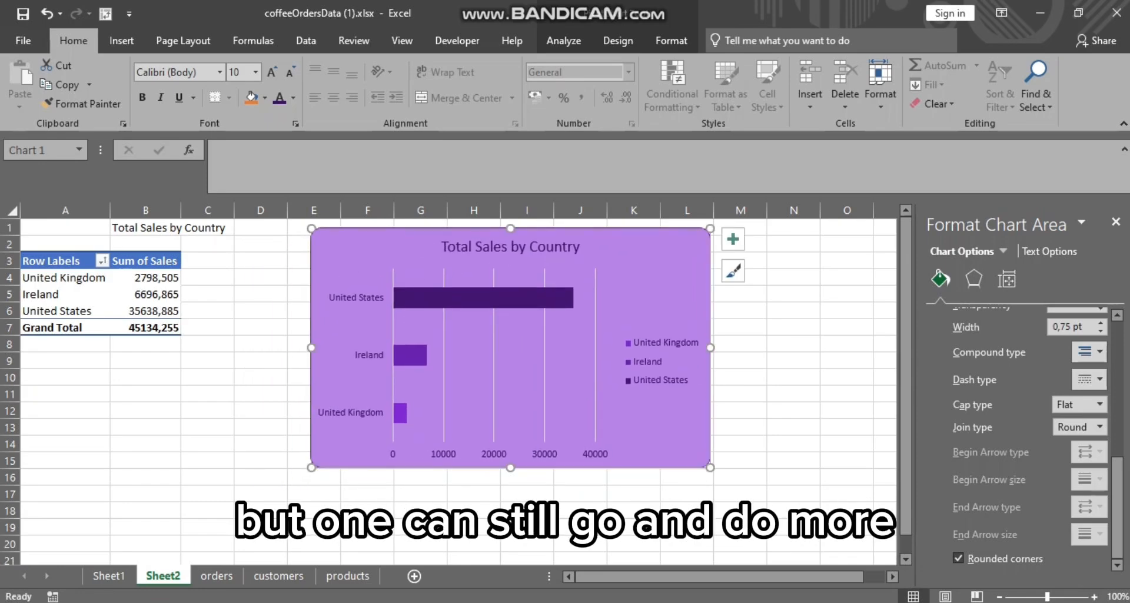
# Create a pivot table from the whole orders table (Table3) on a new worksheet, adding the data to the Data Model
pyautogui.click(216, 576)
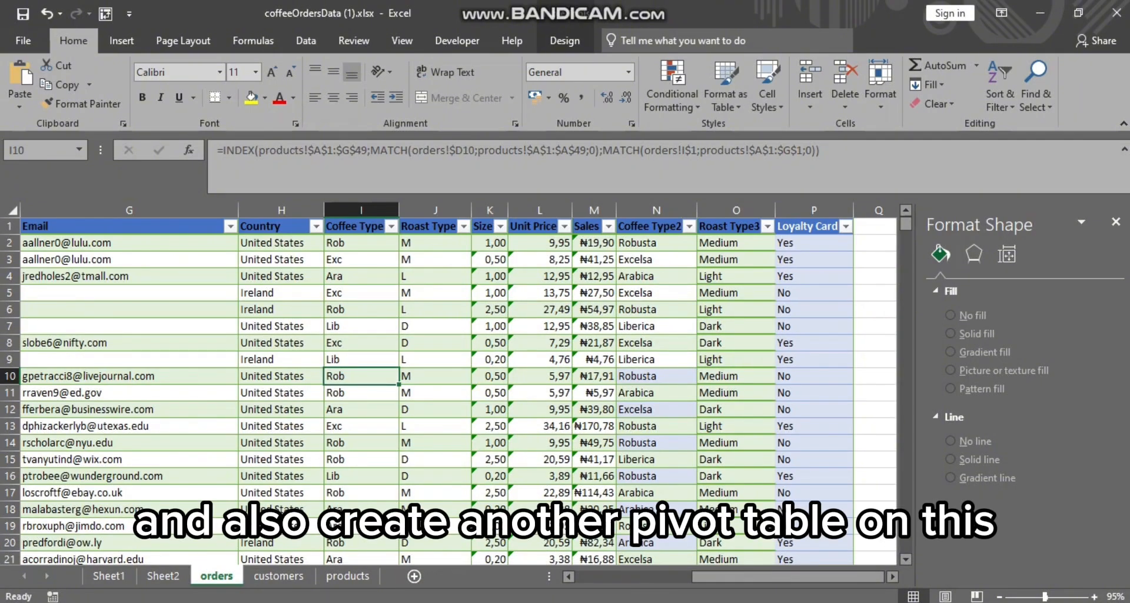
pyautogui.hotkey('ctrl', 'a')
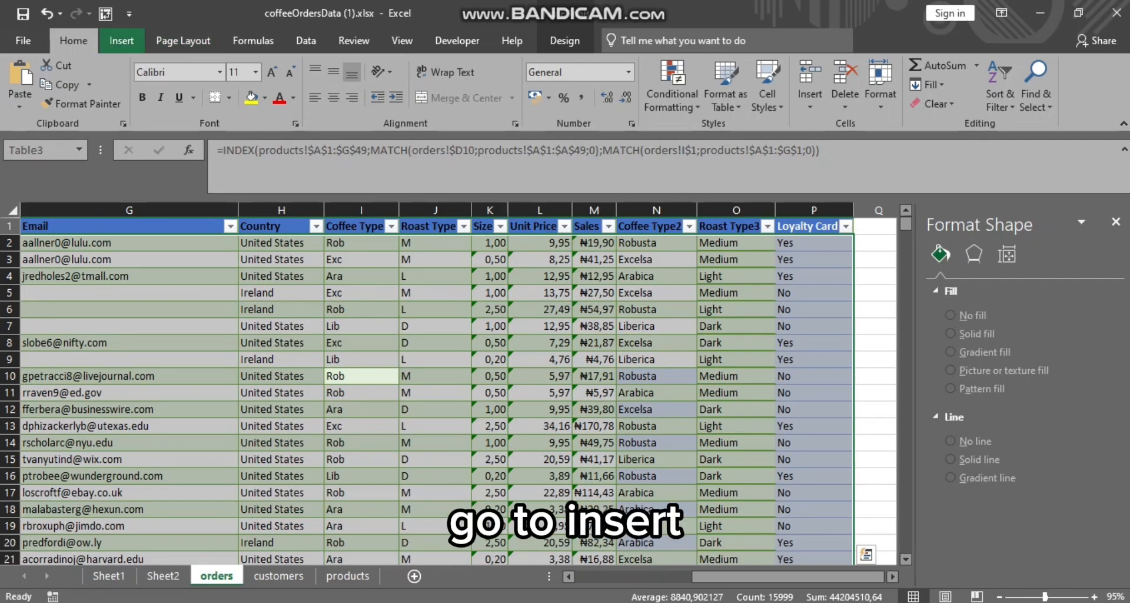
pyautogui.click(121, 40)
pyautogui.click(27, 80)
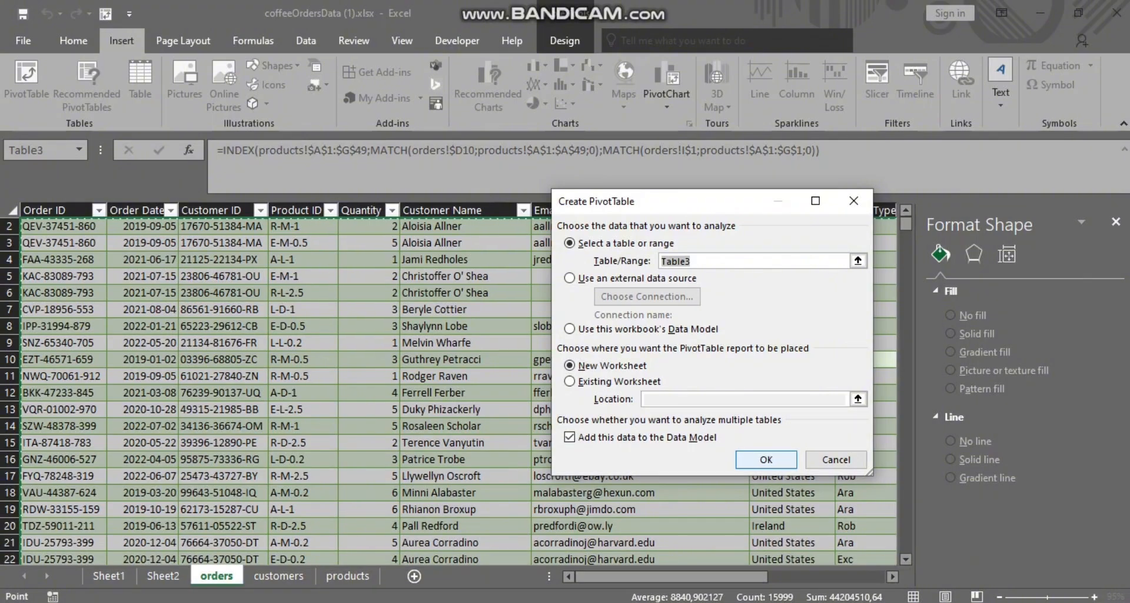
pyautogui.press('Return')
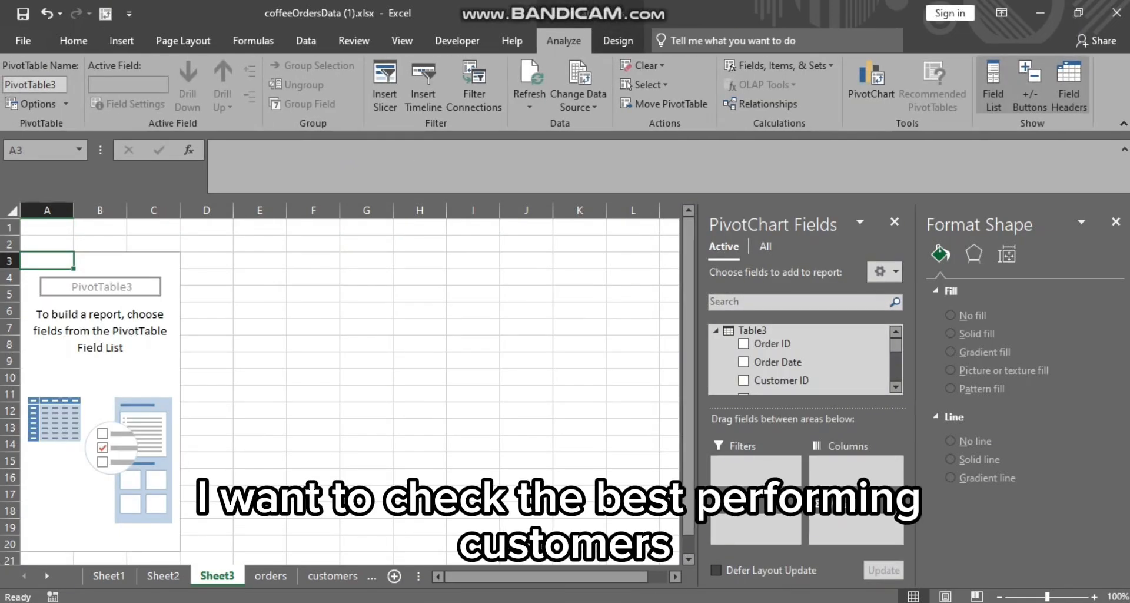
# Dismiss the shape formatting options and add the Customer Name field to the new pivot table's rows
pyautogui.click(1115, 222)
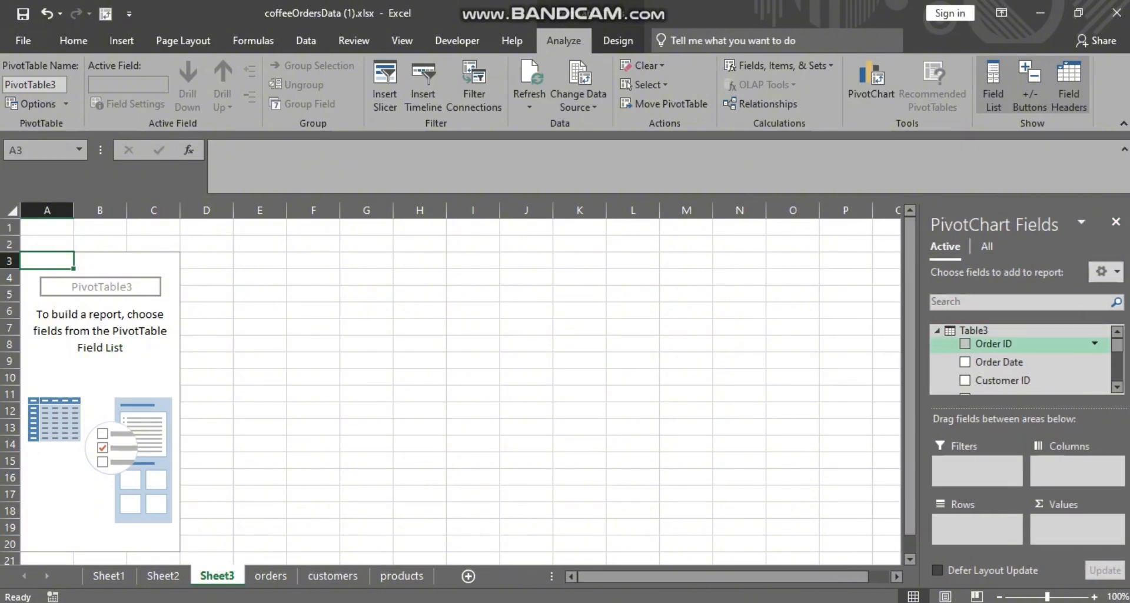
pyautogui.scroll(-2, 1018, 361)
pyautogui.scroll(1, 1018, 360)
pyautogui.scroll(-2, 1018, 356)
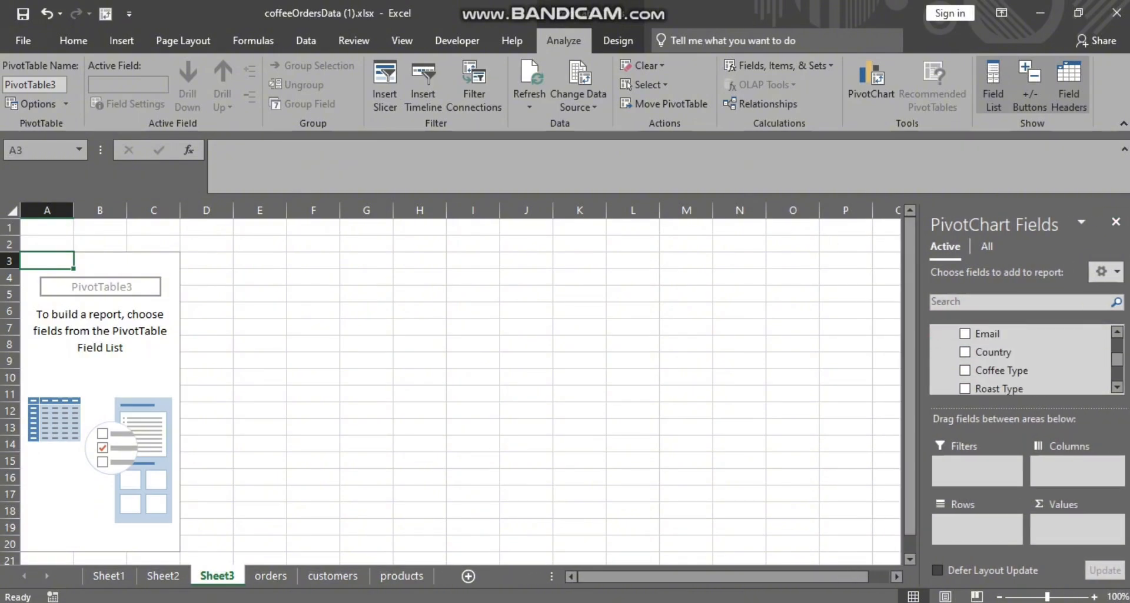
pyautogui.scroll(1, 1018, 356)
pyautogui.click(965, 355)
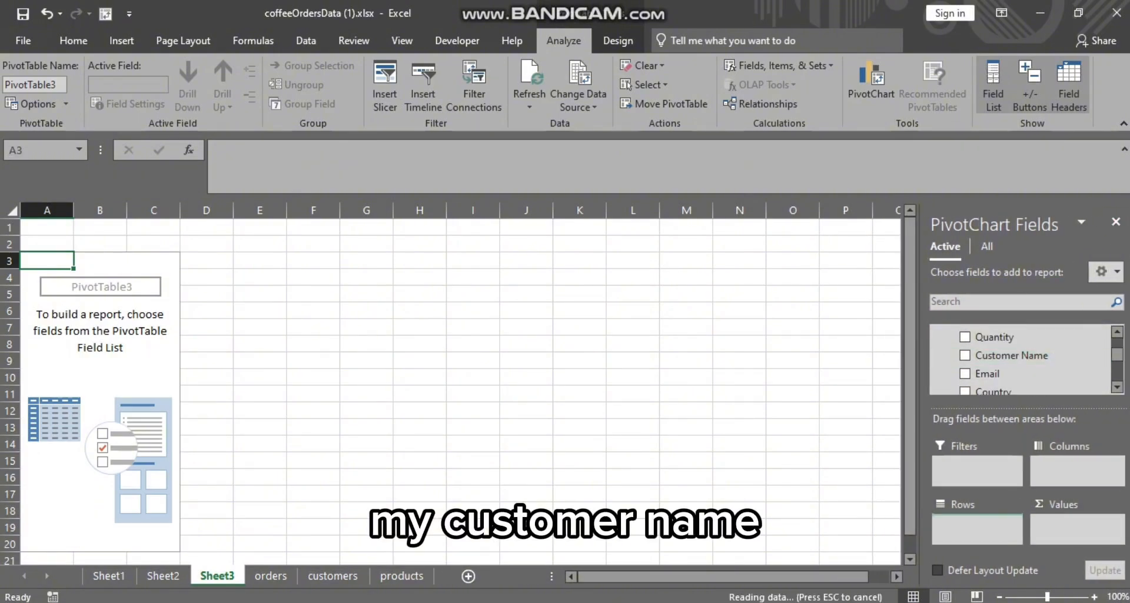
# Add the Sales field to the pivot table's values so sales are summed per customer
pyautogui.scroll(-4, 459, 389)
pyautogui.scroll(2, 459, 388)
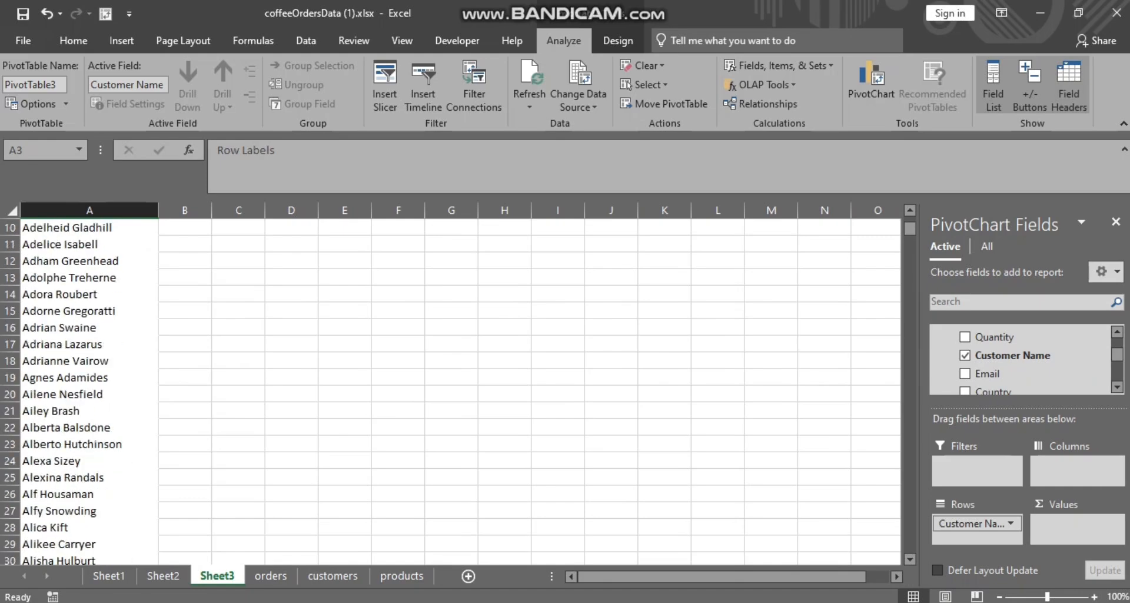
pyautogui.scroll(-2, 1018, 356)
pyautogui.scroll(-2, 1018, 359)
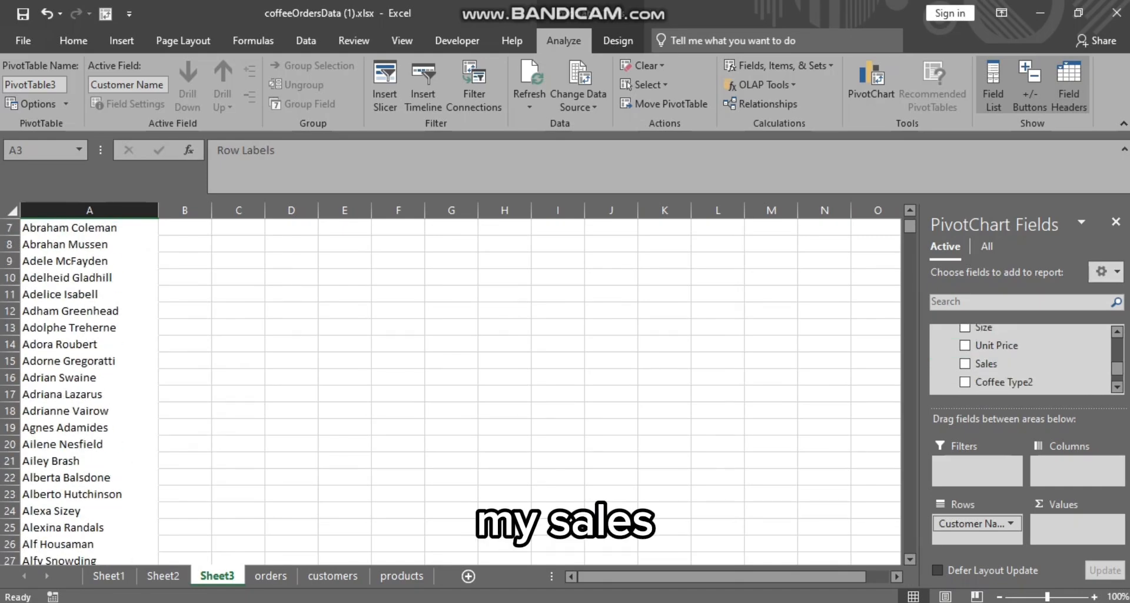
pyautogui.click(965, 363)
pyautogui.scroll(2, 459, 388)
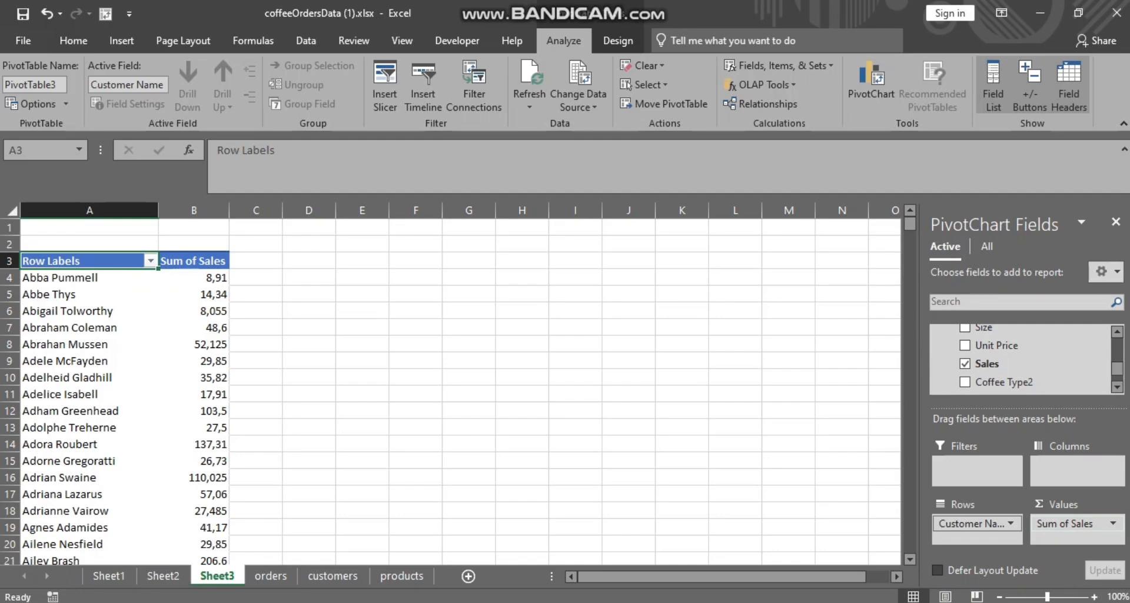
# Format the Sum of Sales values as Number with 0 decimal places and a 1000 separator
pyautogui.click(1066, 522)
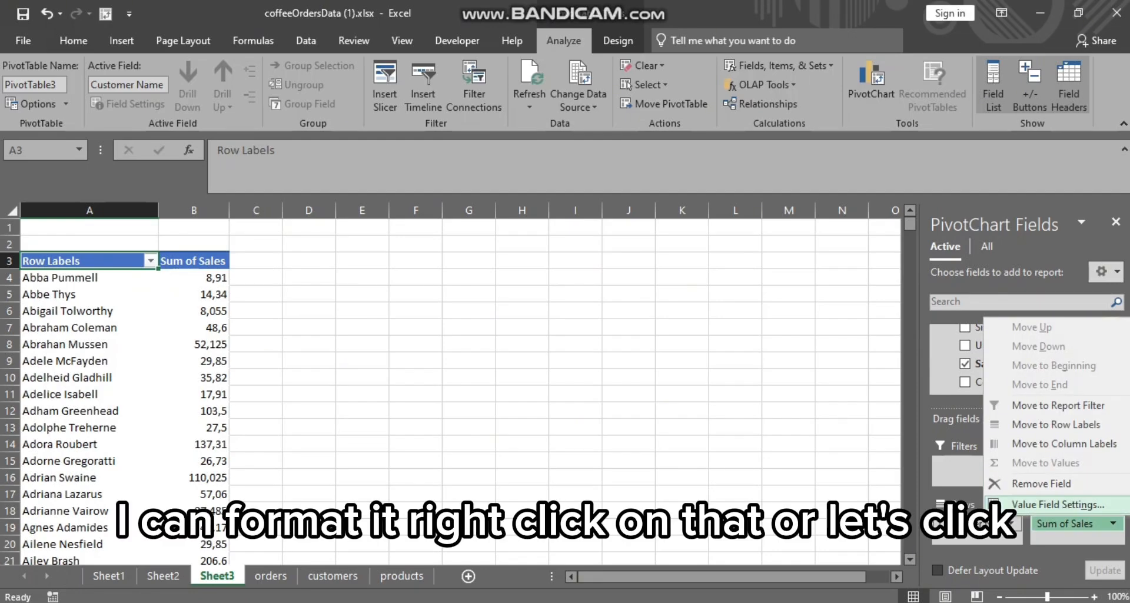
pyautogui.click(1057, 504)
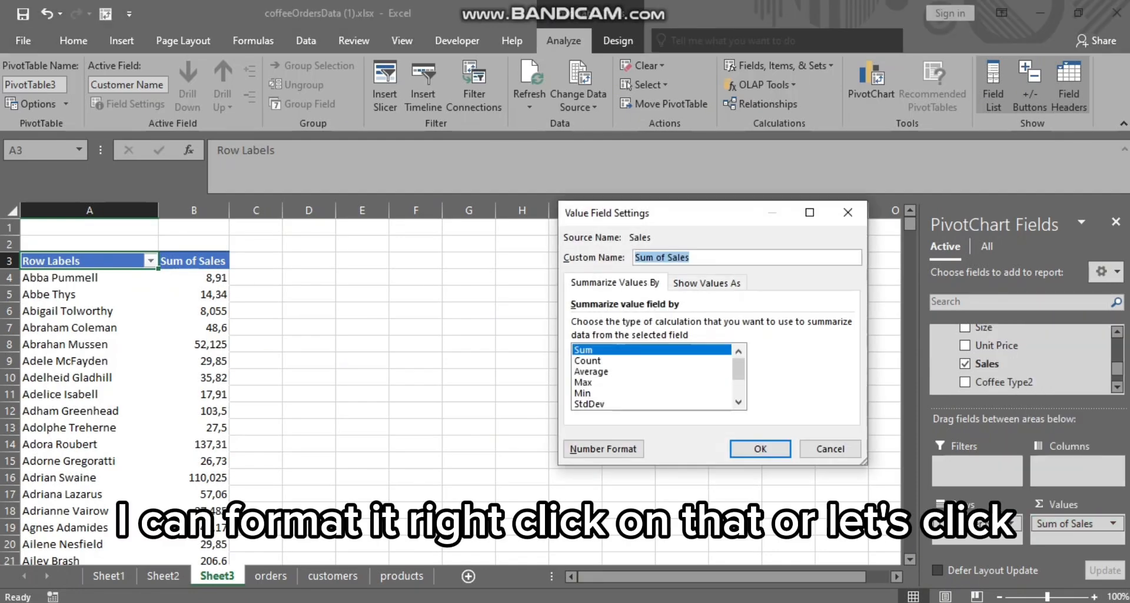
pyautogui.click(603, 449)
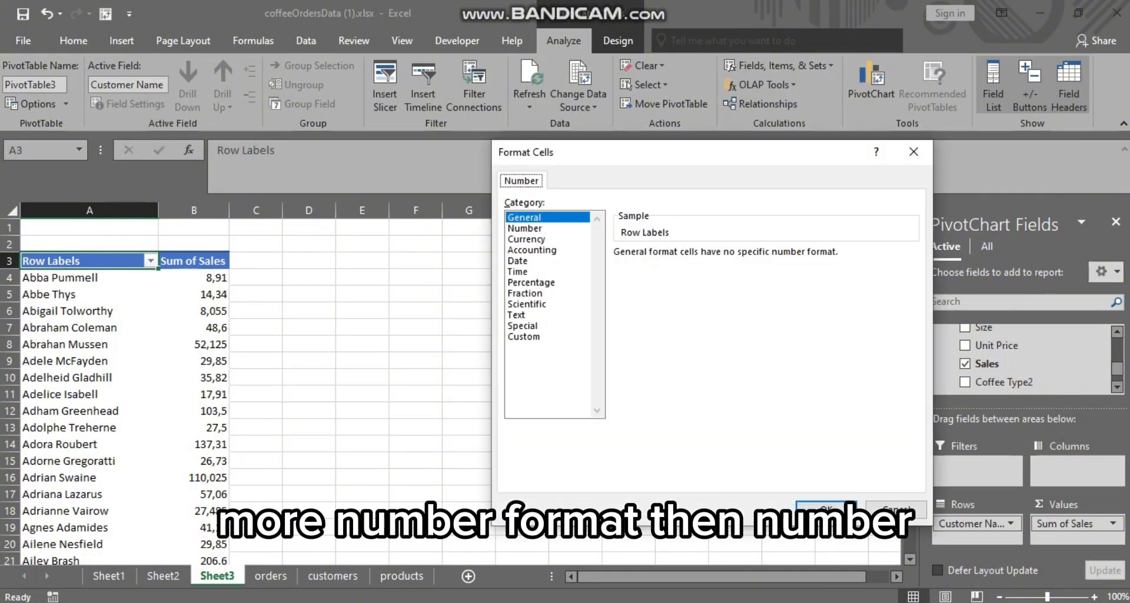
pyautogui.click(525, 228)
pyautogui.click(727, 258)
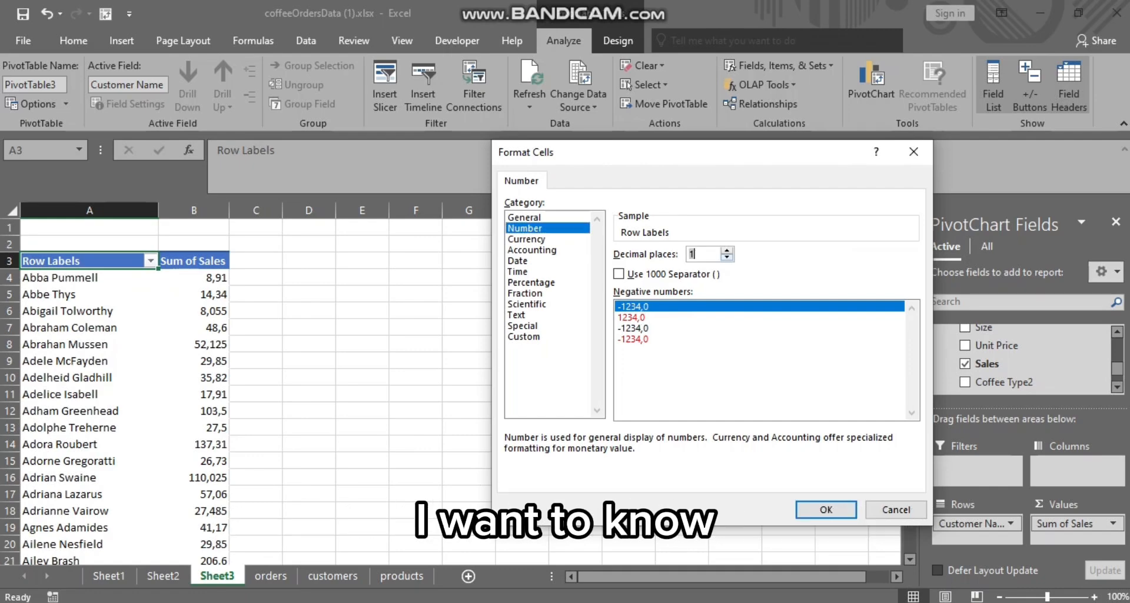
pyautogui.click(726, 258)
pyautogui.click(619, 274)
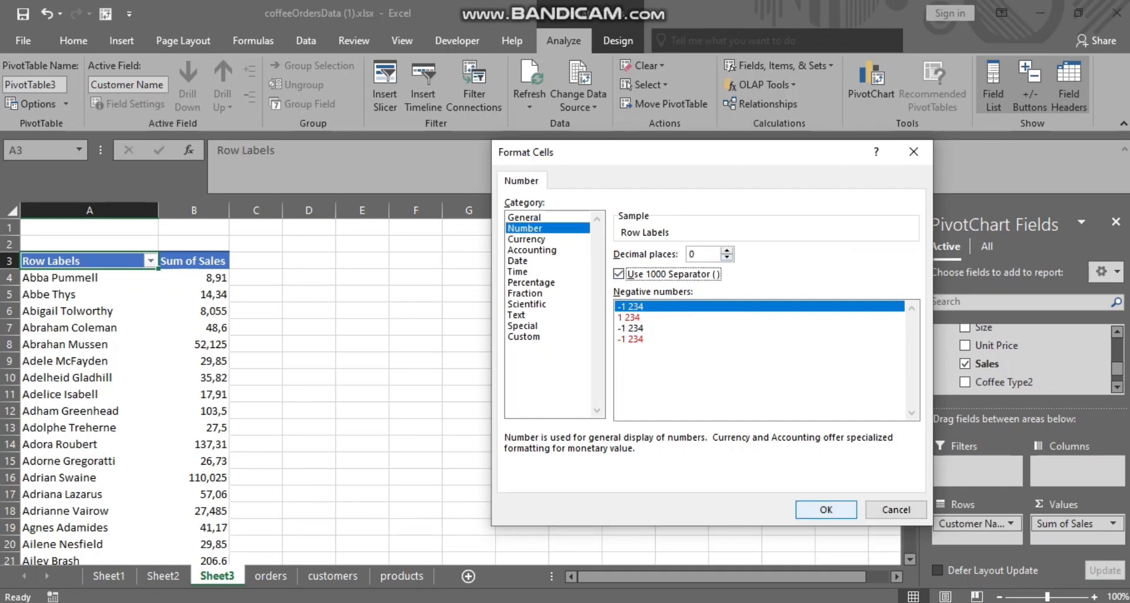
pyautogui.click(825, 509)
pyautogui.click(759, 449)
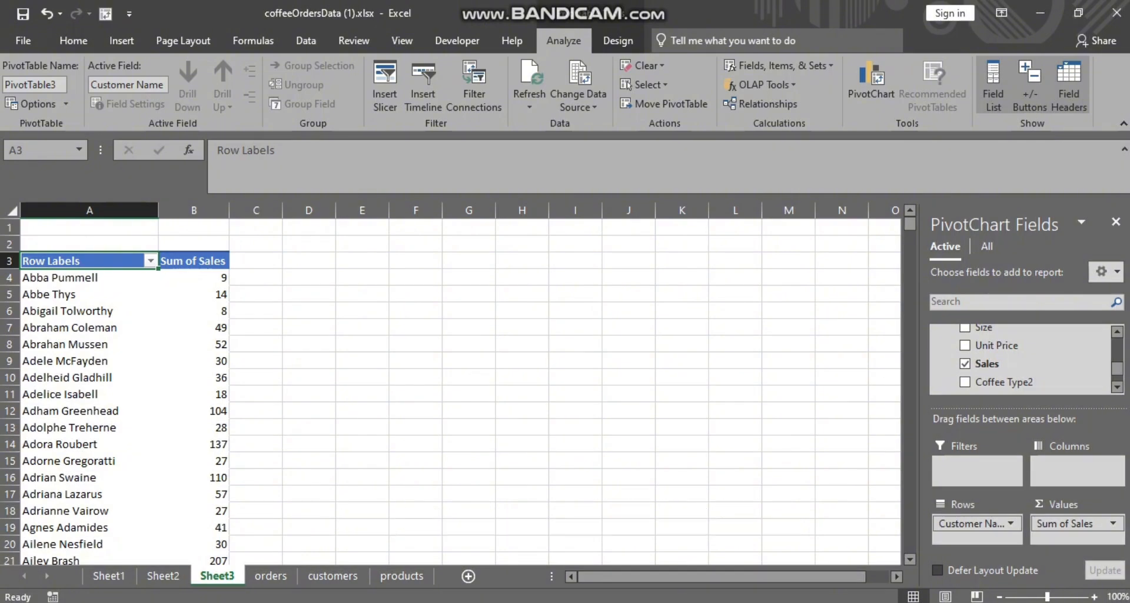
# Sort the pivot table's customers by Sum of Sales from smallest to largest
pyautogui.rightClick(190, 275)
pyautogui.moveTo(265, 369)
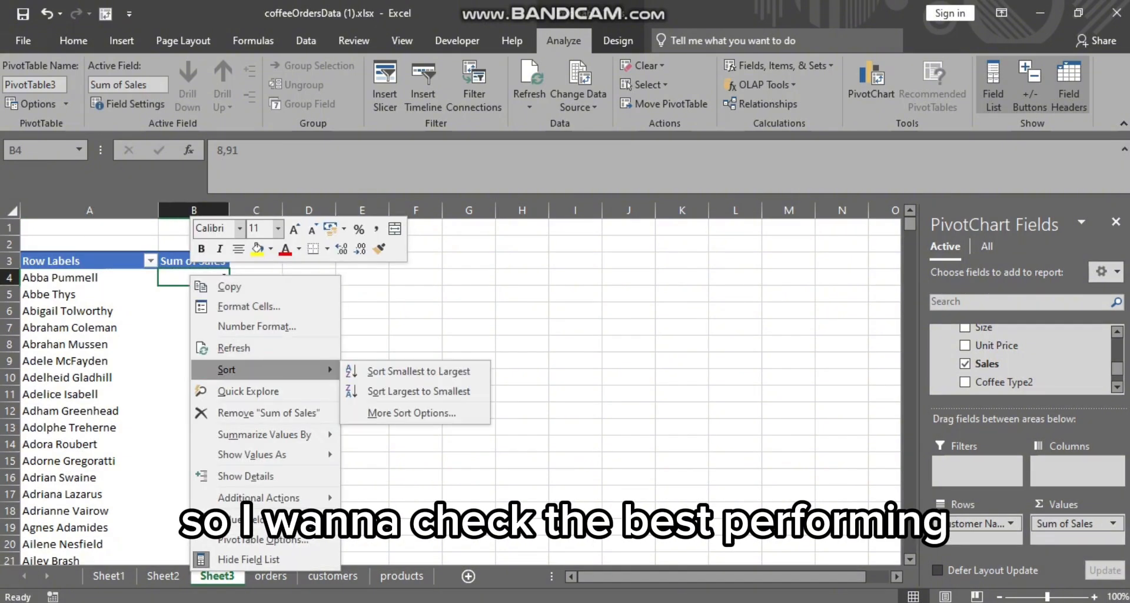
pyautogui.click(389, 369)
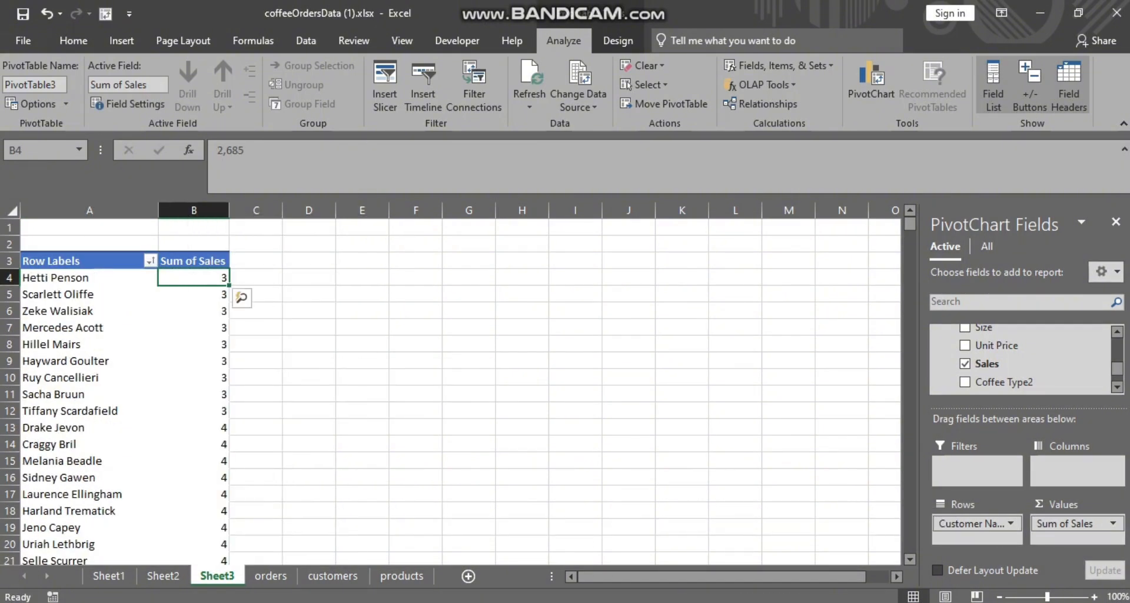
pyautogui.scroll(-9, 236, 377)
pyautogui.scroll(9, 235, 377)
pyautogui.scroll(-2, 1024, 360)
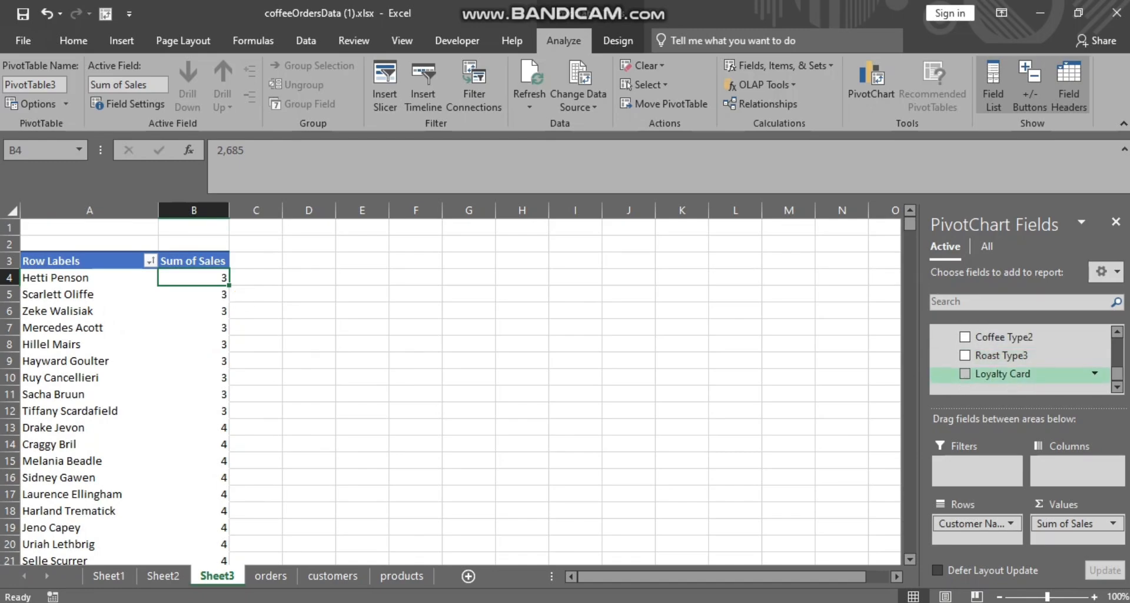
pyautogui.scroll(5, 1023, 360)
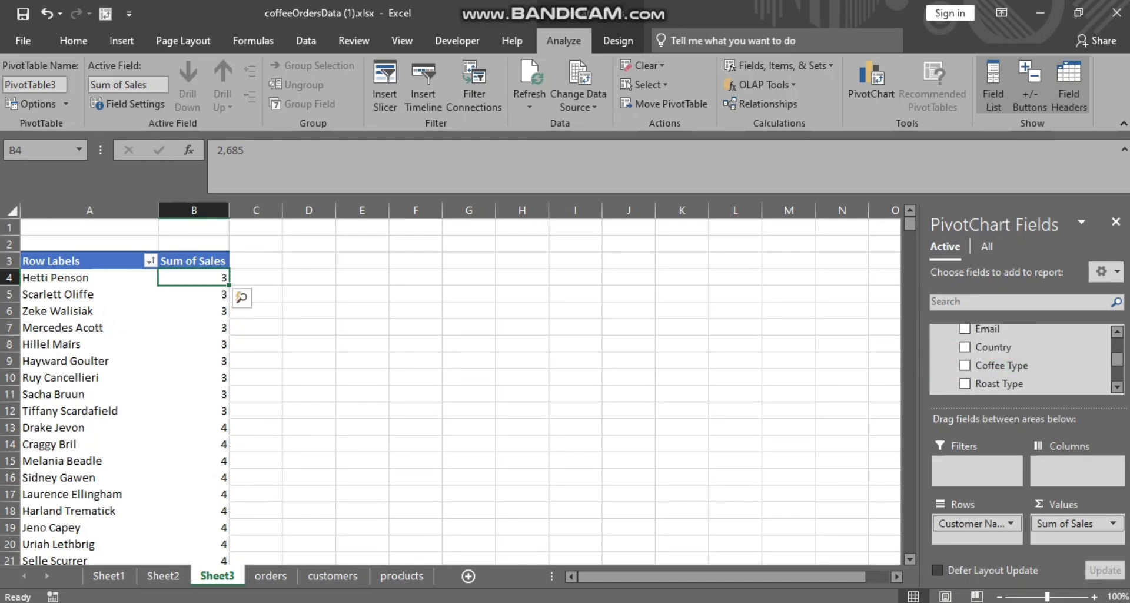
pyautogui.rightClick(198, 277)
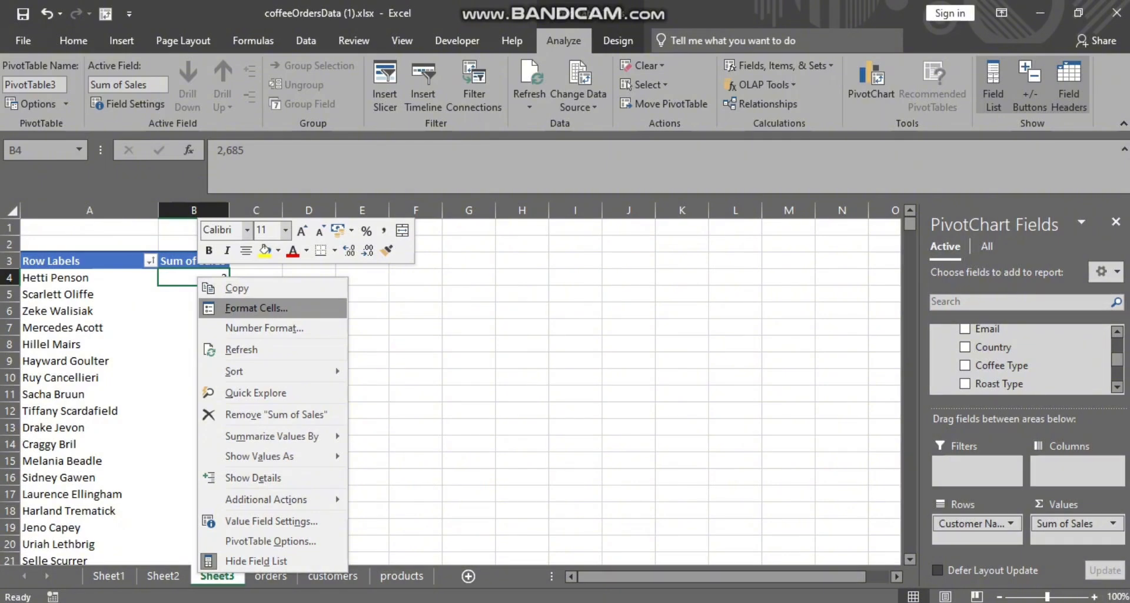
pyautogui.moveTo(265, 371)
pyautogui.click(426, 372)
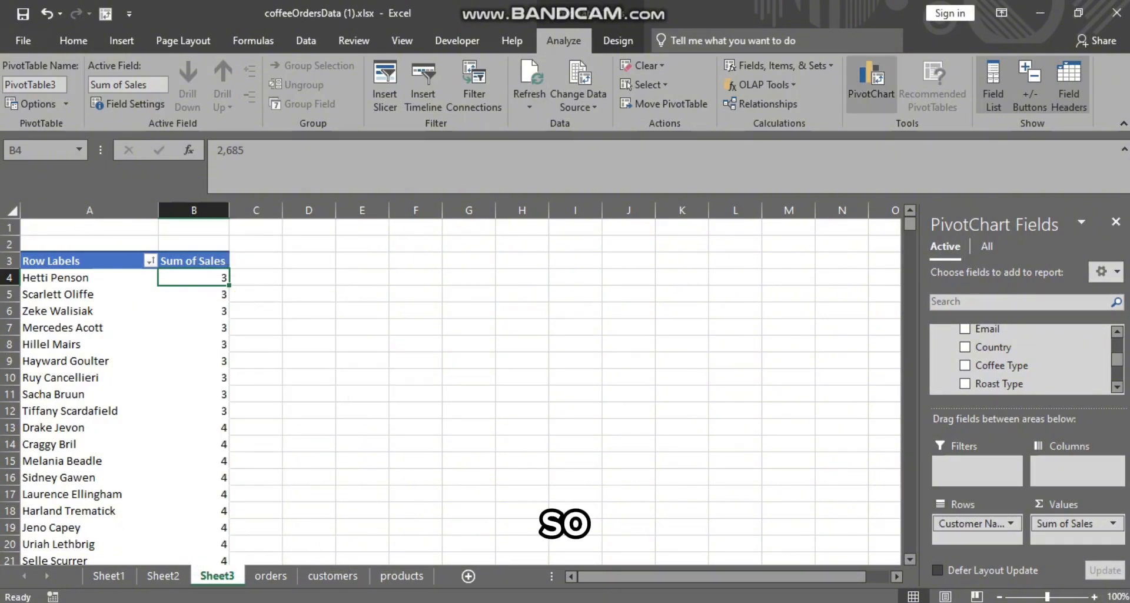
# Insert a clustered bar pivot chart of sales per customer and move it farther from the pivot table
pyautogui.click(871, 83)
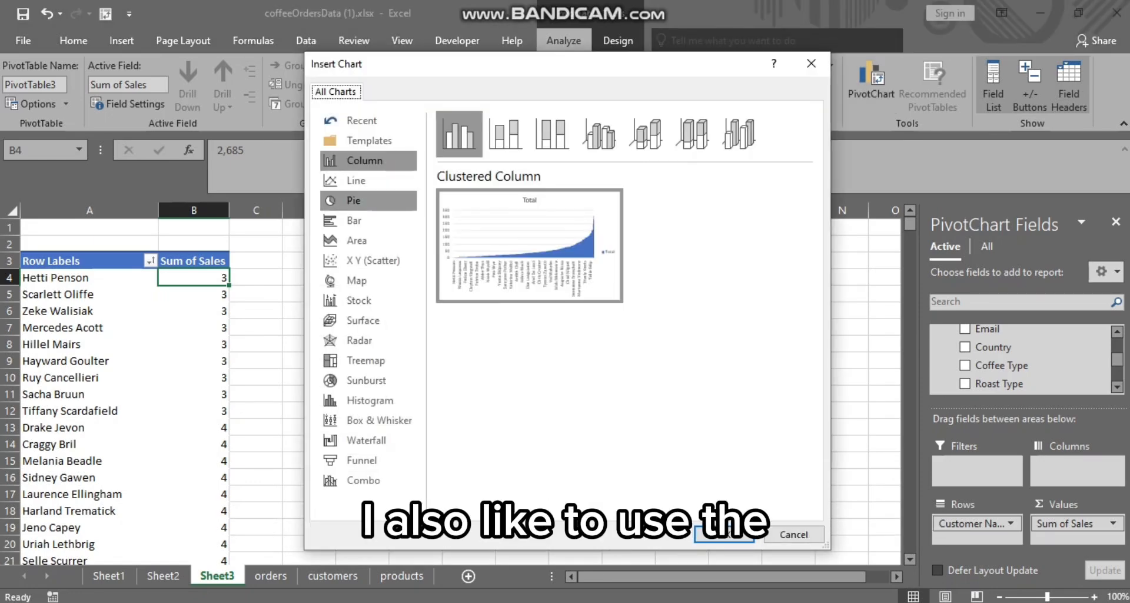
pyautogui.click(368, 221)
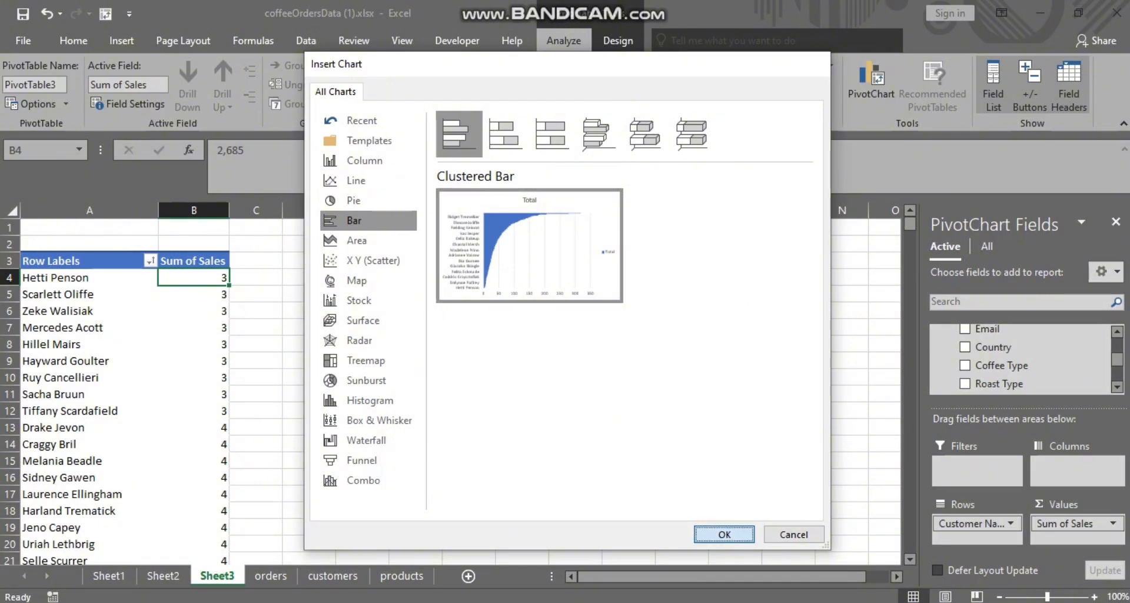
pyautogui.click(724, 534)
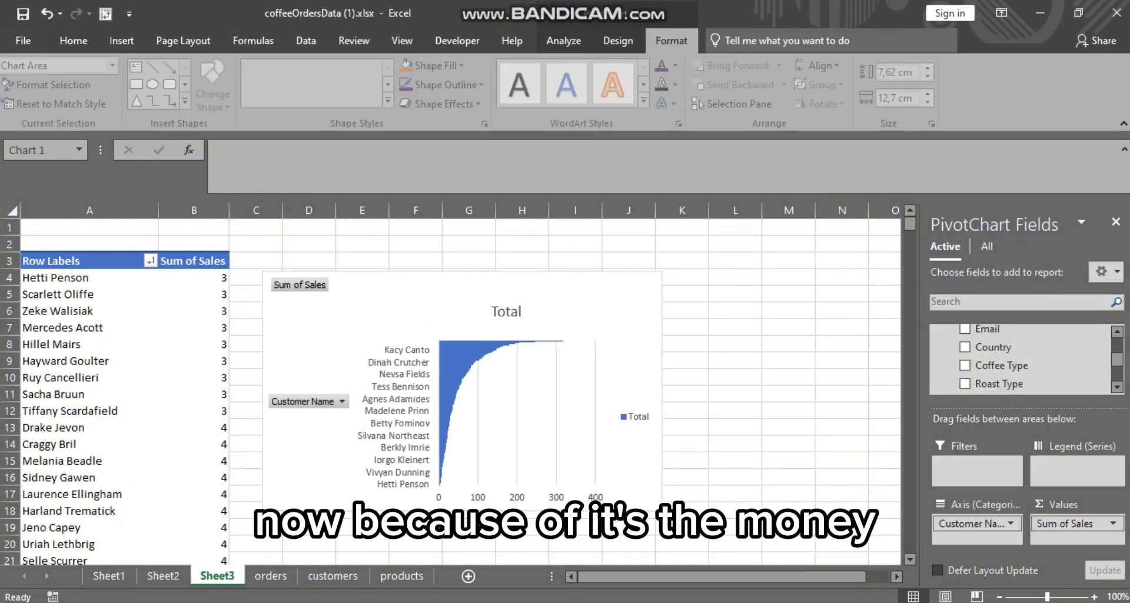
pyautogui.moveTo(595, 300); pyautogui.dragTo(677, 295)
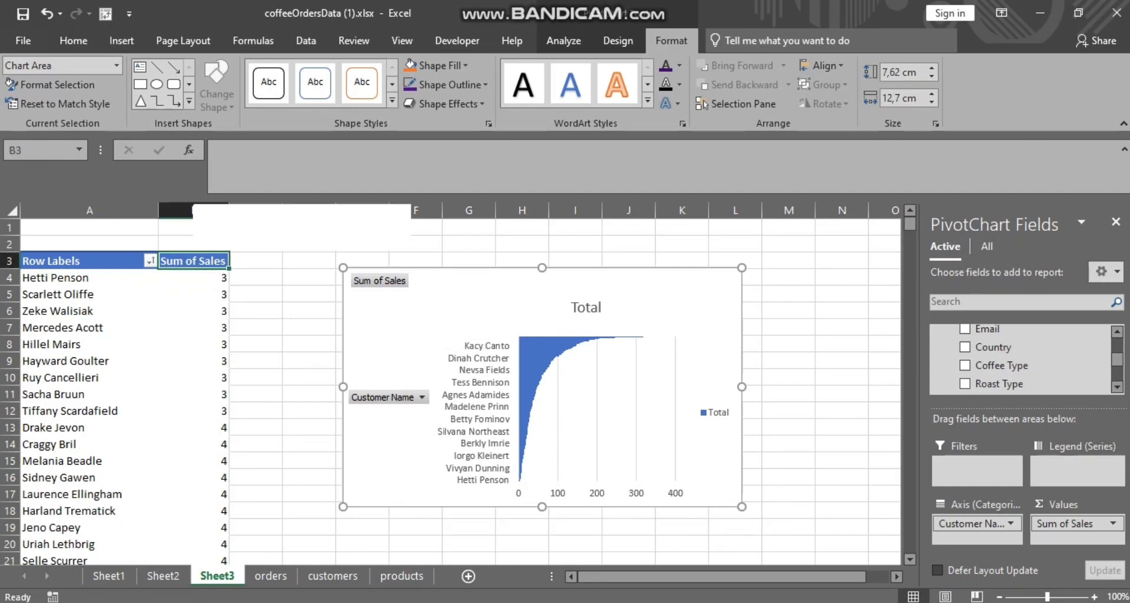
pyautogui.rightClick(195, 261)
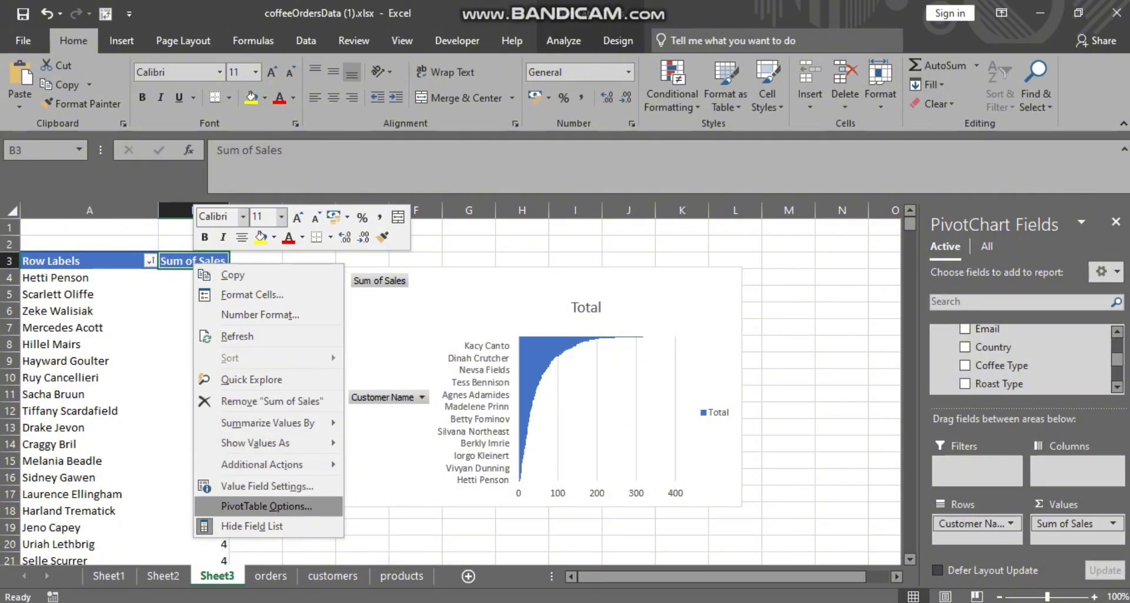
pyautogui.moveTo(255, 443)
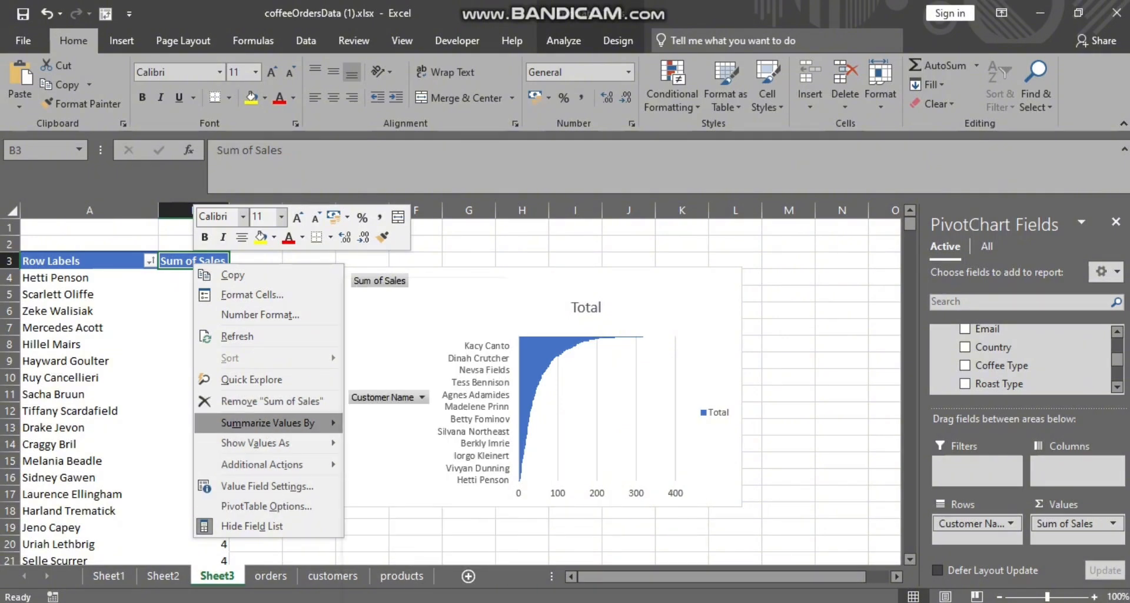
pyautogui.moveTo(266, 423)
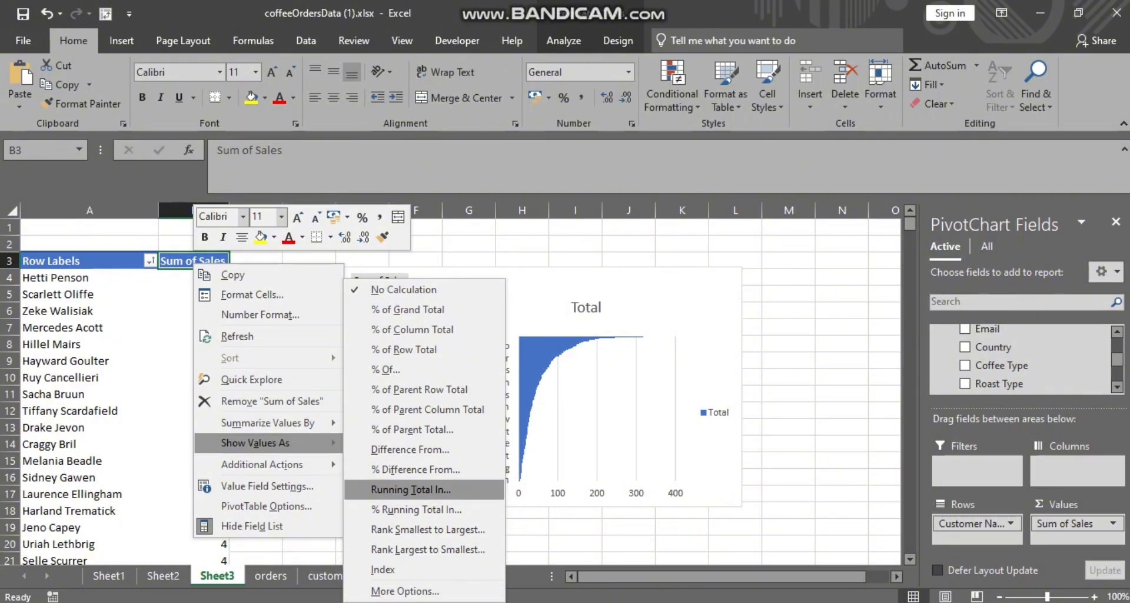
pyautogui.click(410, 488)
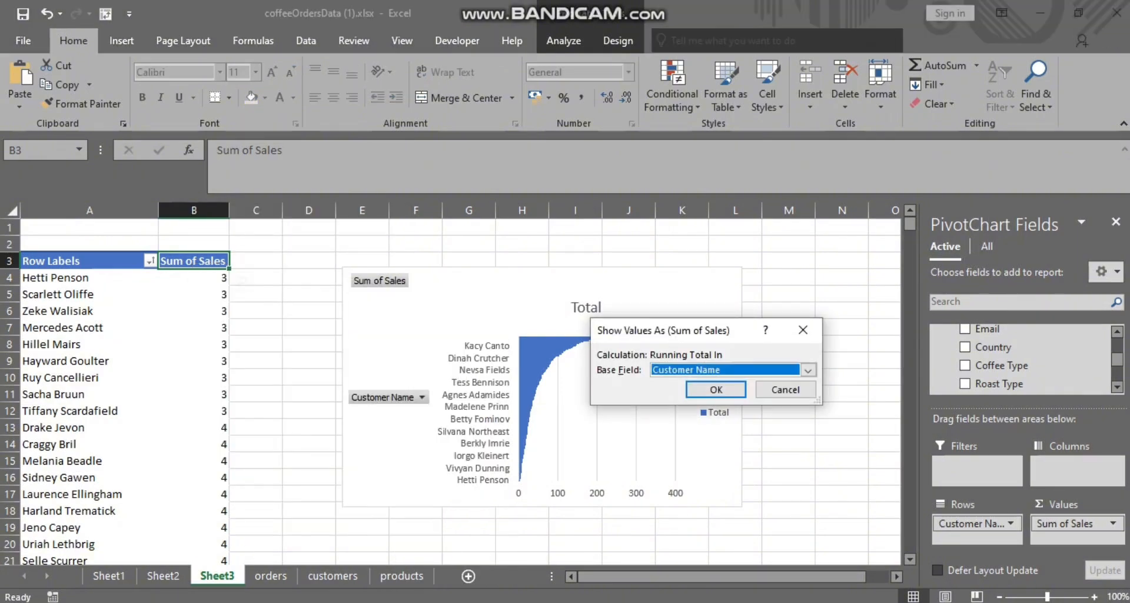
pyautogui.click(802, 330)
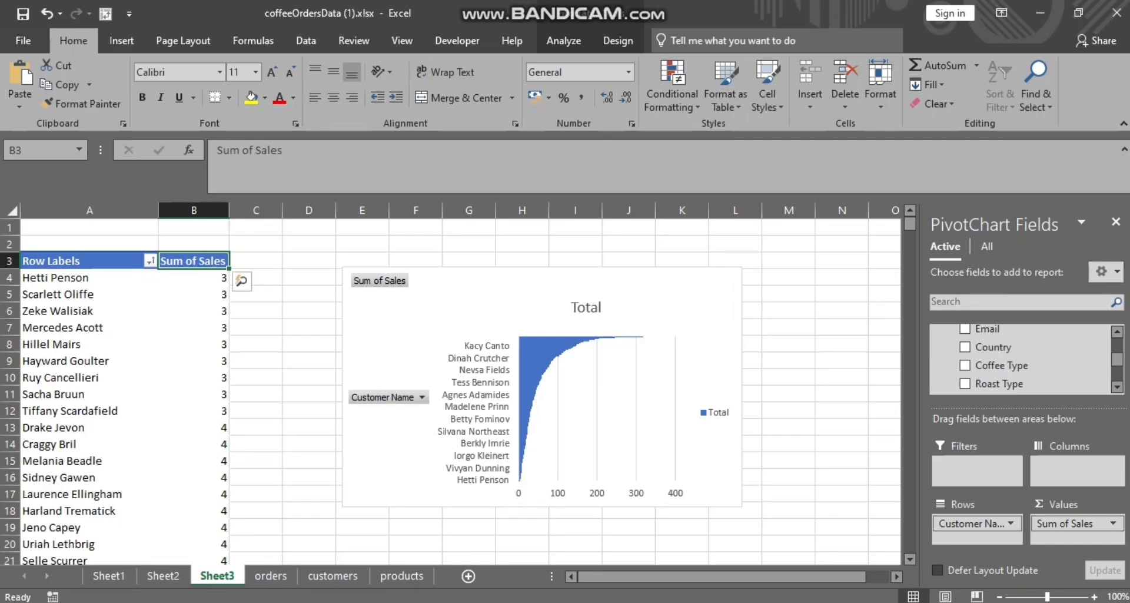
pyautogui.rightClick(209, 278)
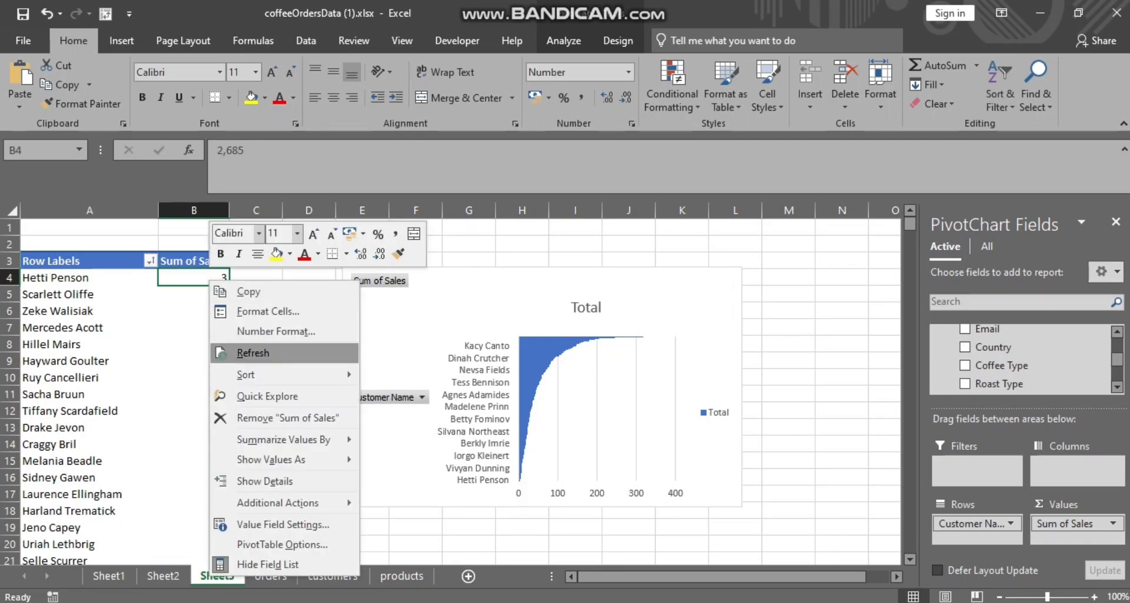
pyautogui.moveTo(276, 374)
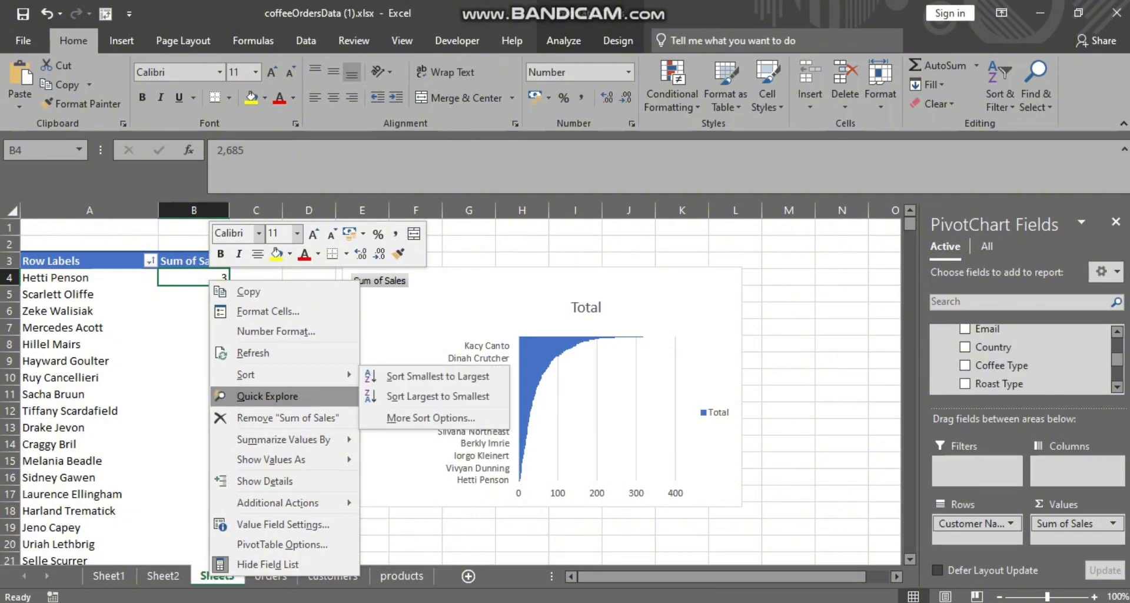
pyautogui.moveTo(276, 502)
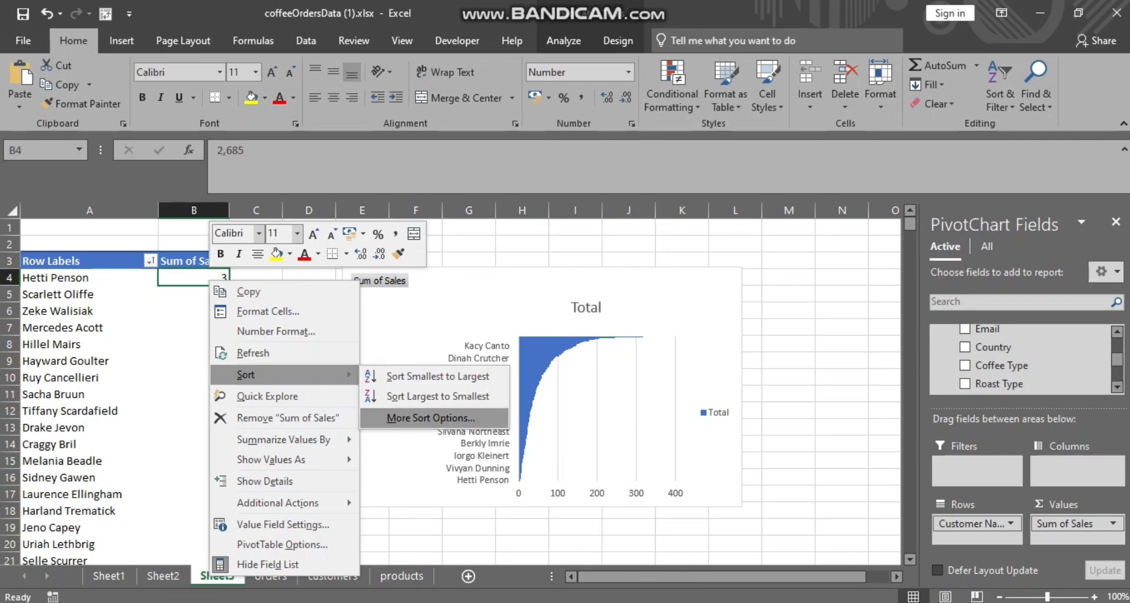
pyautogui.click(431, 417)
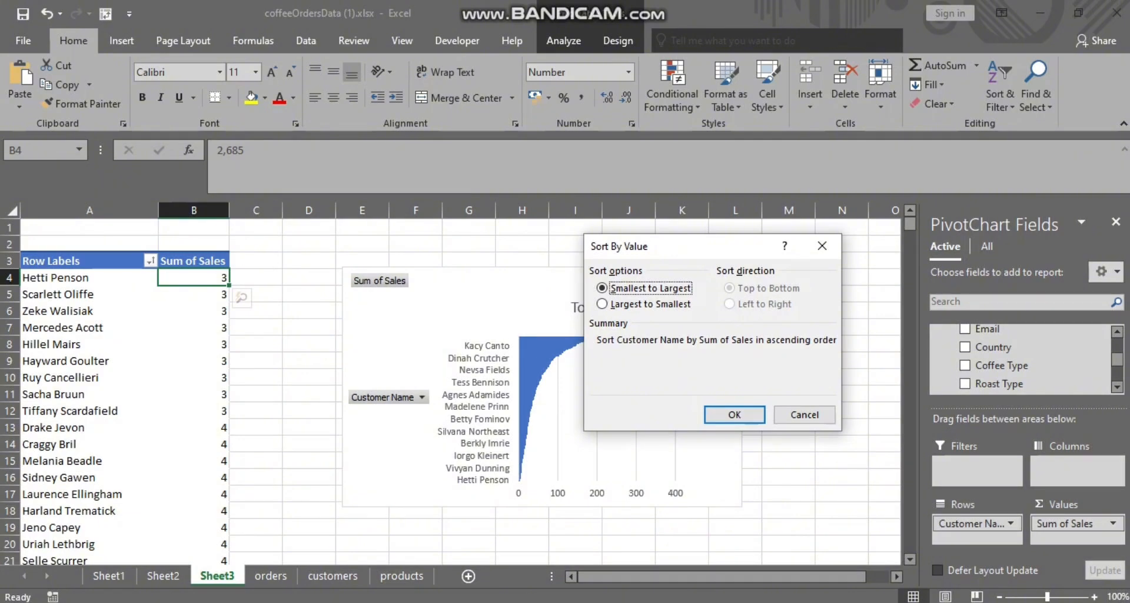
pyautogui.click(822, 245)
pyautogui.rightClick(88, 277)
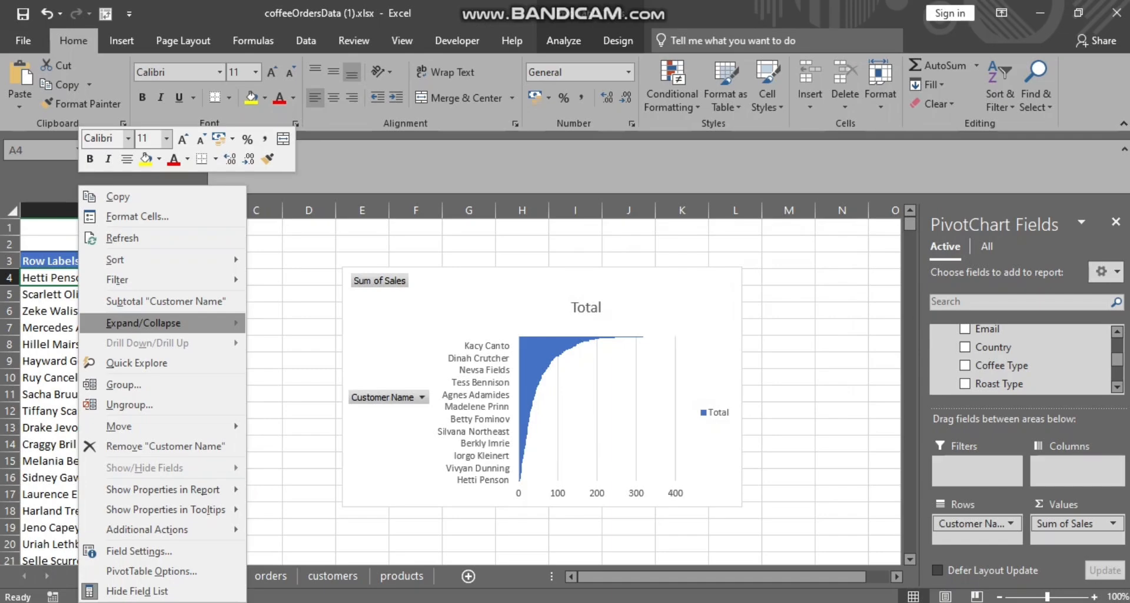
pyautogui.moveTo(147, 279)
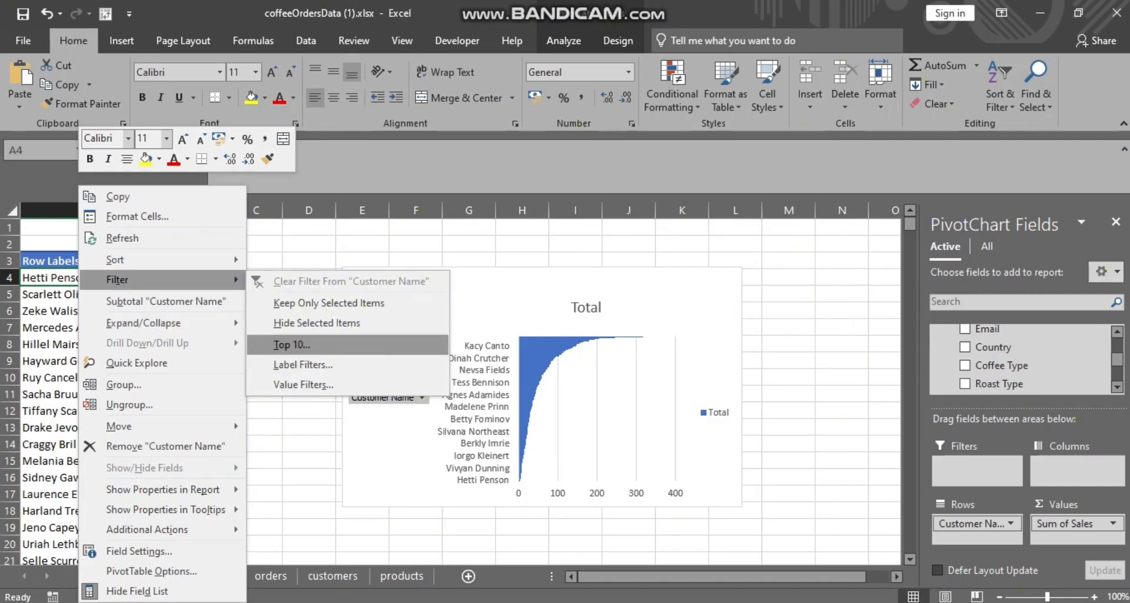
pyautogui.press('Escape')
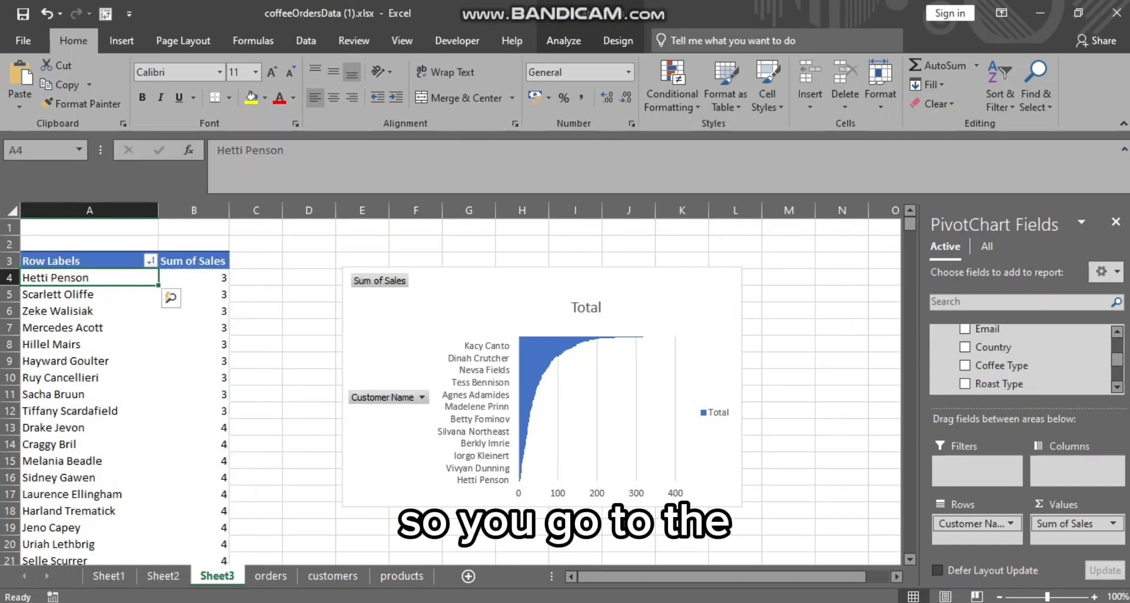
pyautogui.click(194, 278)
pyautogui.rightClick(205, 277)
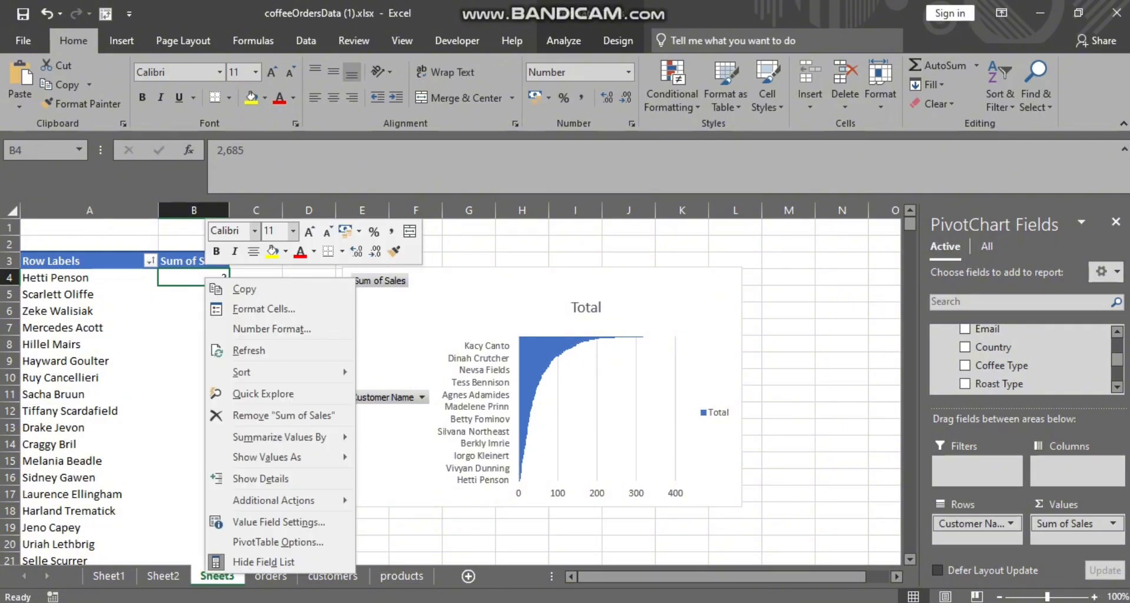
pyautogui.press('Escape')
# Filter the pivot table's customer names to the top 10 items by Sum of Sales
pyautogui.click(119, 278)
pyautogui.rightClick(119, 278)
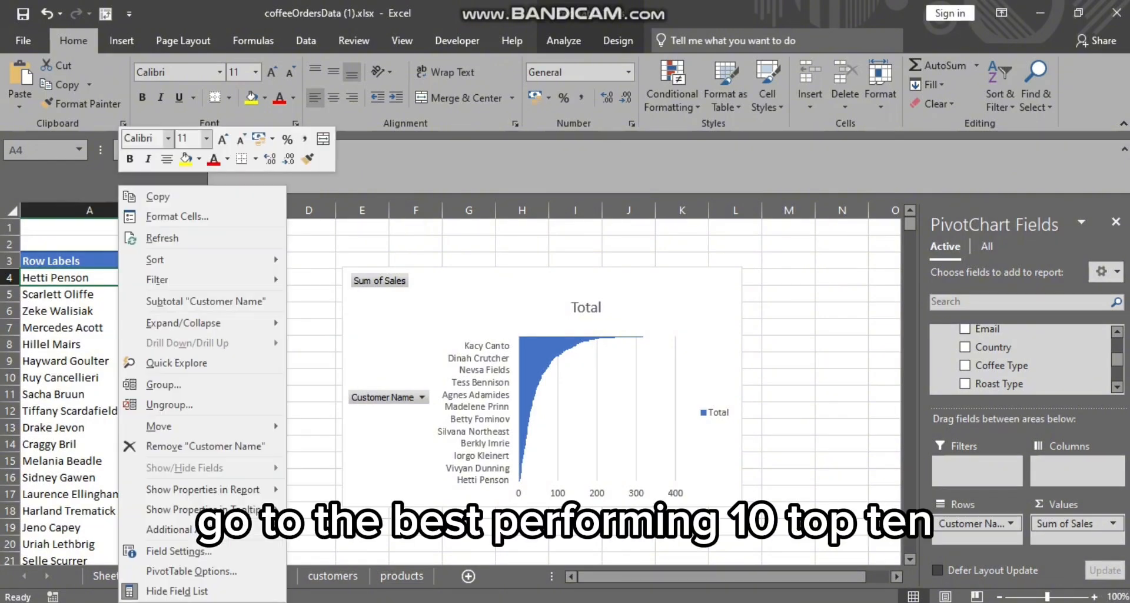
pyautogui.moveTo(177, 279)
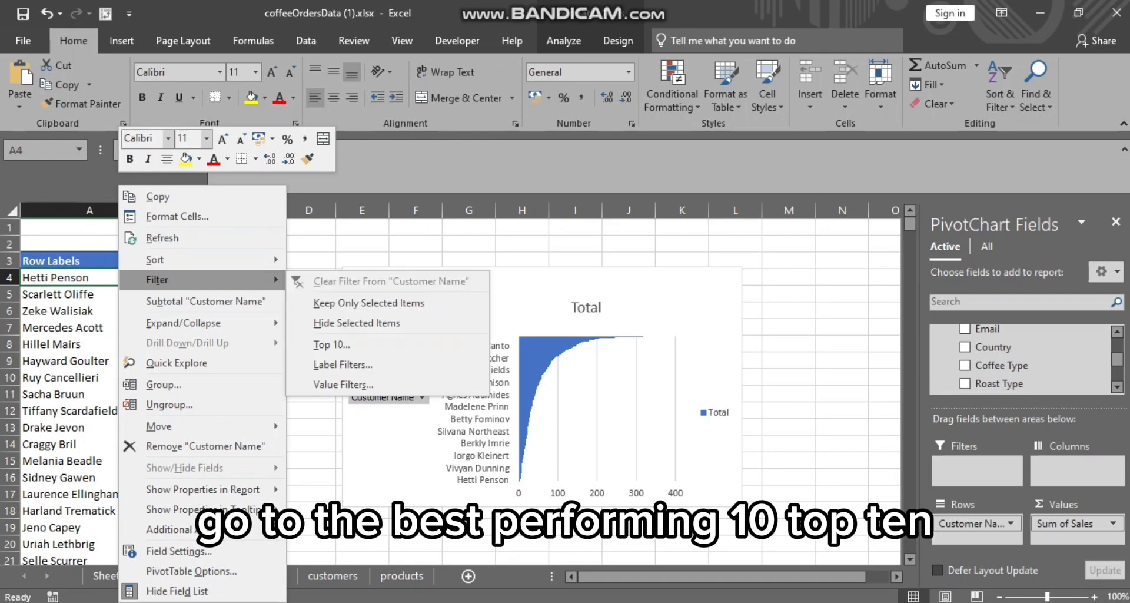
pyautogui.click(332, 344)
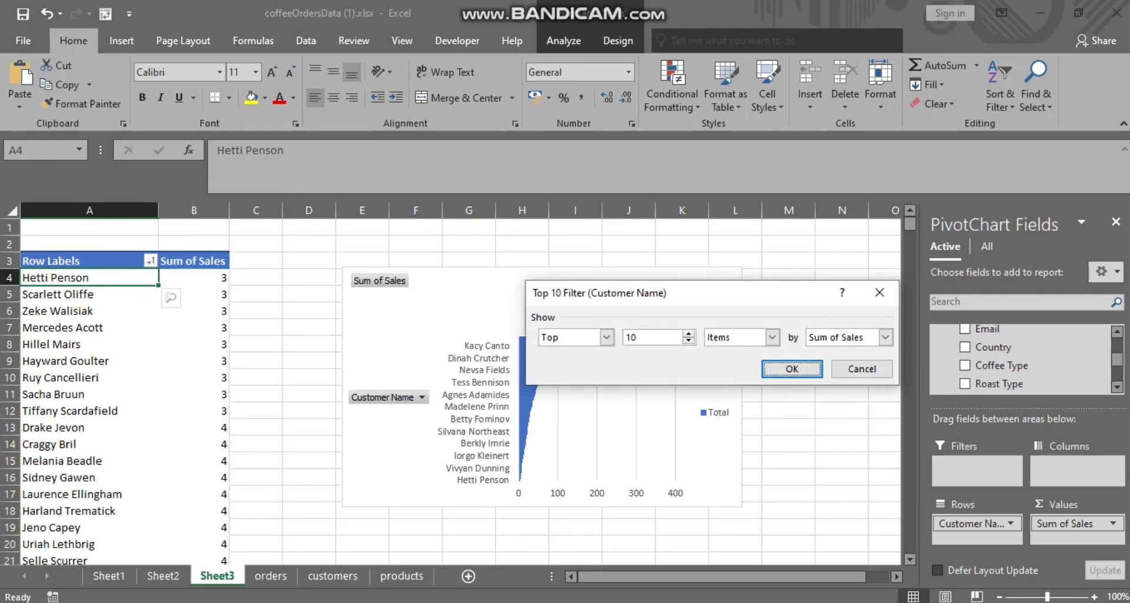
pyautogui.click(791, 368)
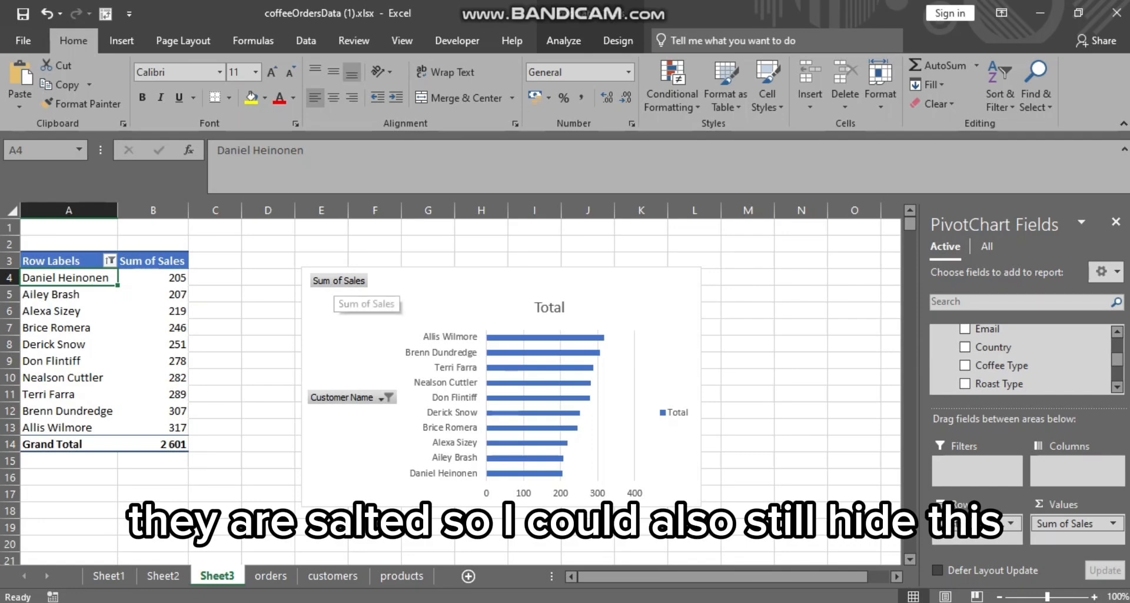
# Hide all field buttons on the customer sales chart and shift the chart slightly down
pyautogui.rightClick(334, 281)
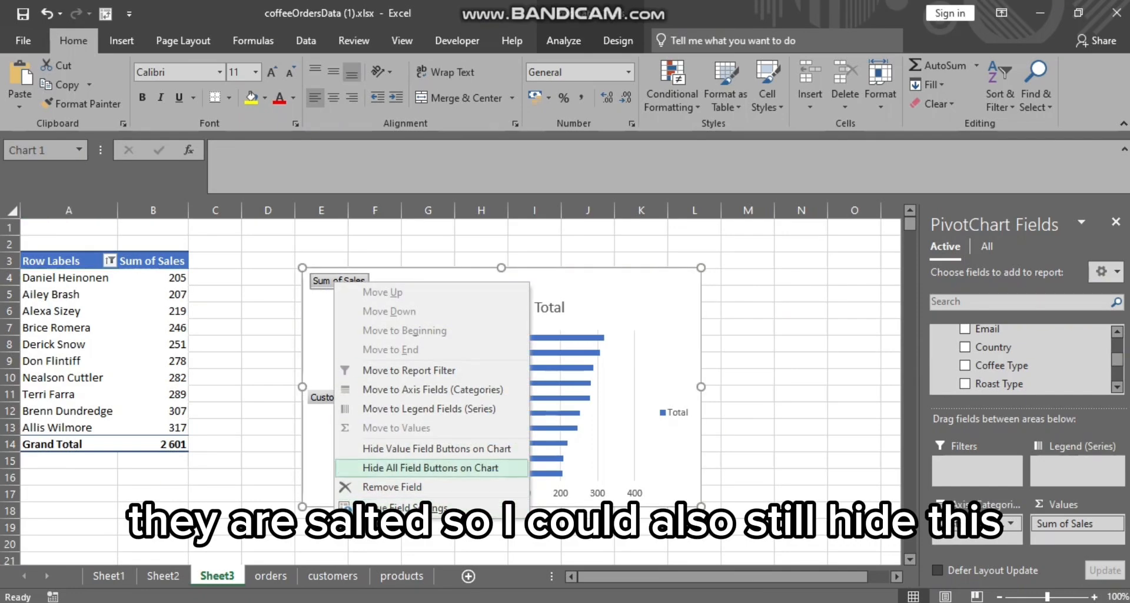
pyautogui.click(431, 467)
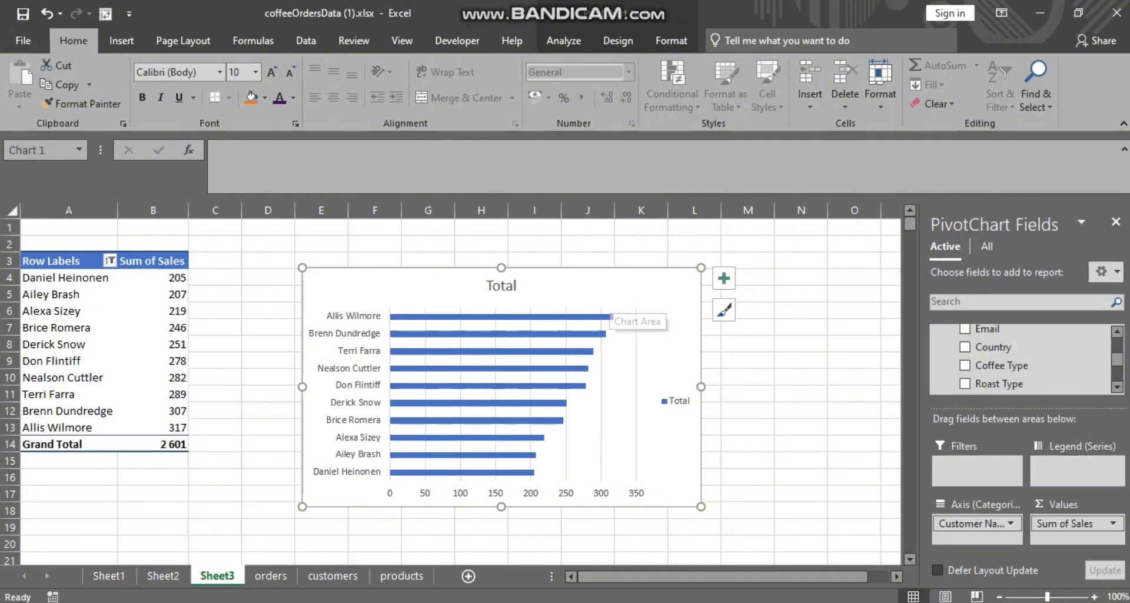
pyautogui.moveTo(481, 296); pyautogui.dragTo(483, 304)
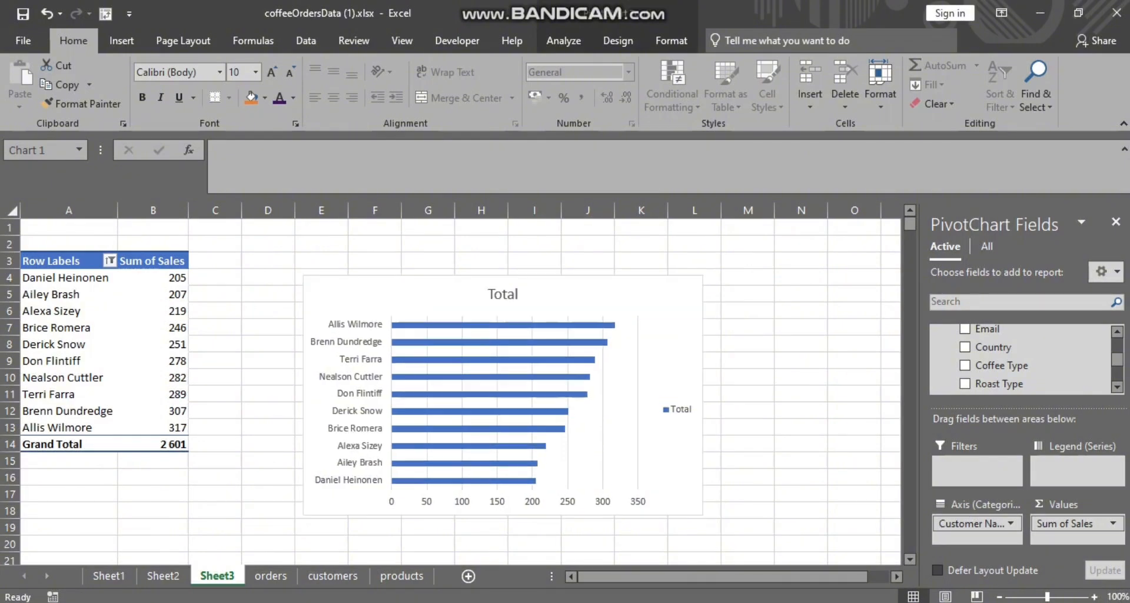
# Set the chart title above the chart to "Best Performing Customers"
pyautogui.click(618, 40)
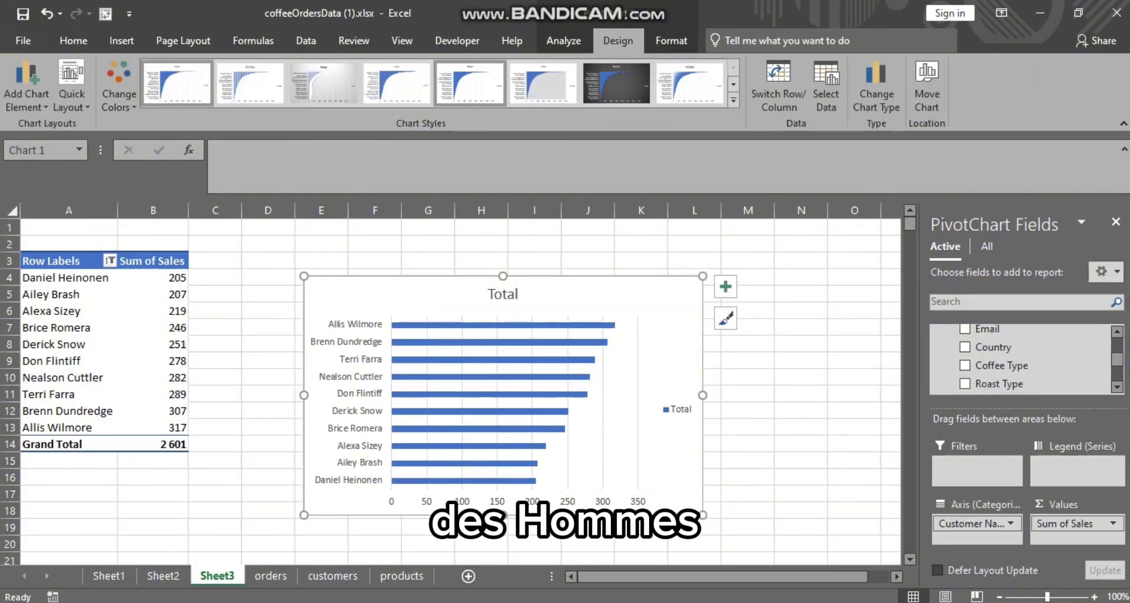
pyautogui.click(26, 89)
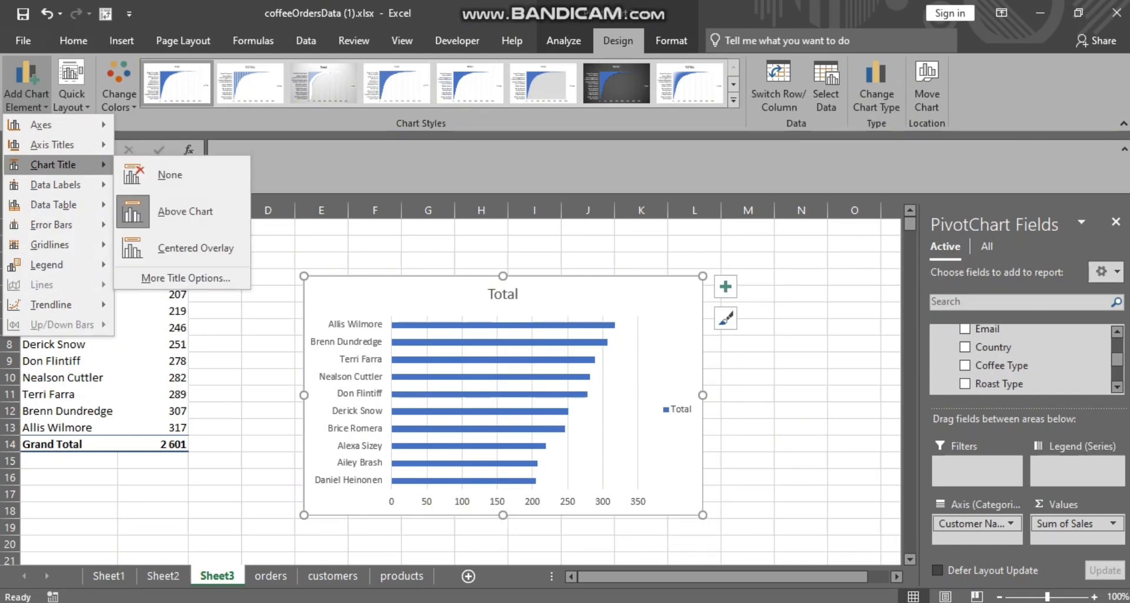
pyautogui.moveTo(56, 184)
pyautogui.moveTo(53, 164)
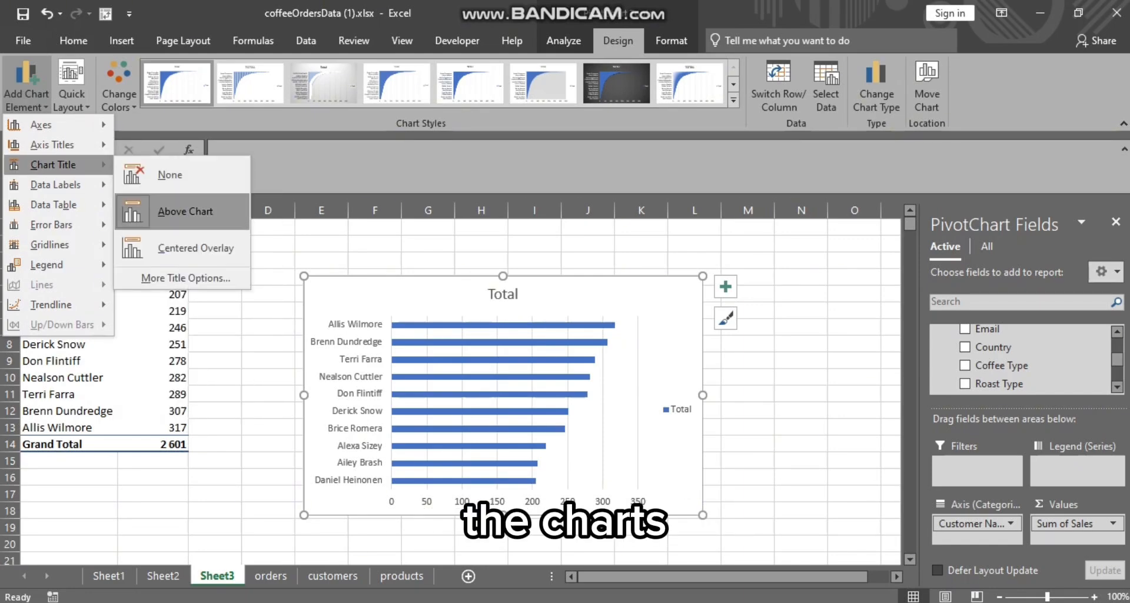
pyautogui.click(185, 211)
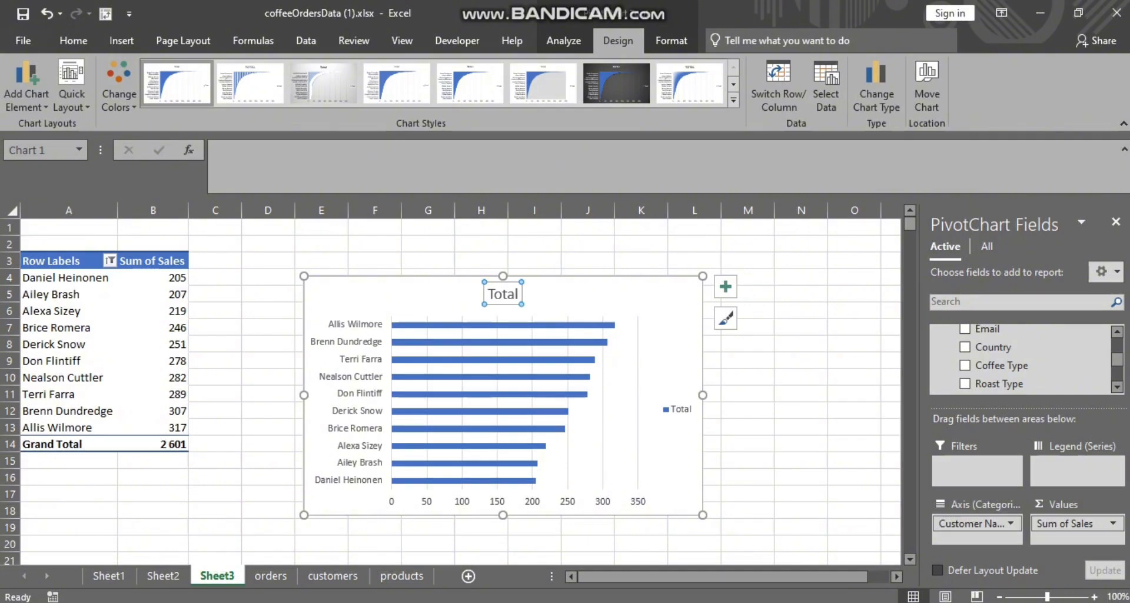
pyautogui.click(275, 173)
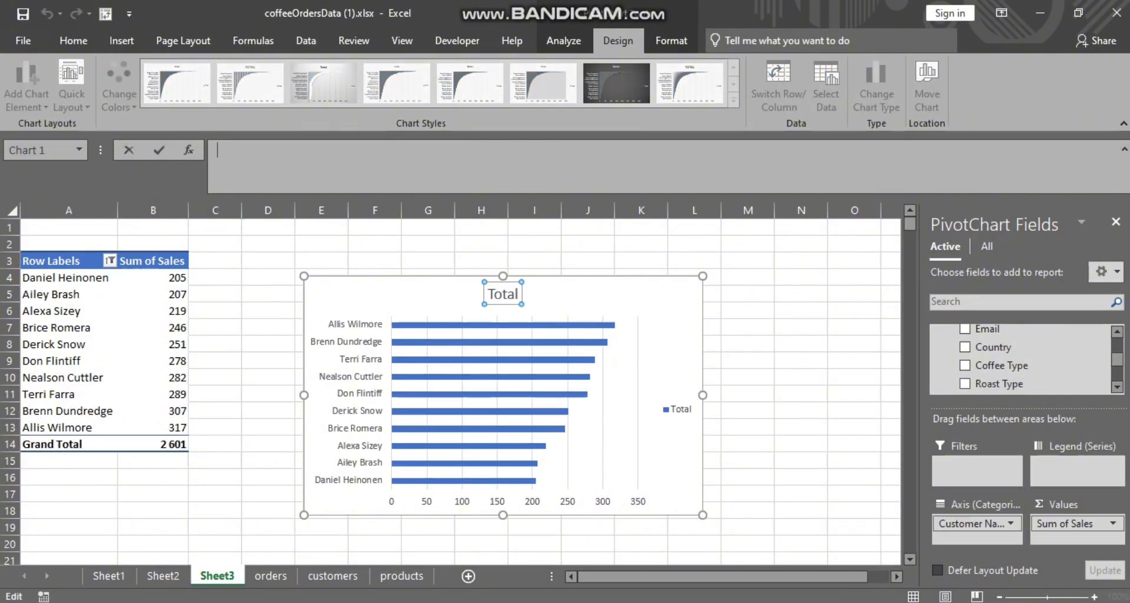
pyautogui.write('Best Performin')
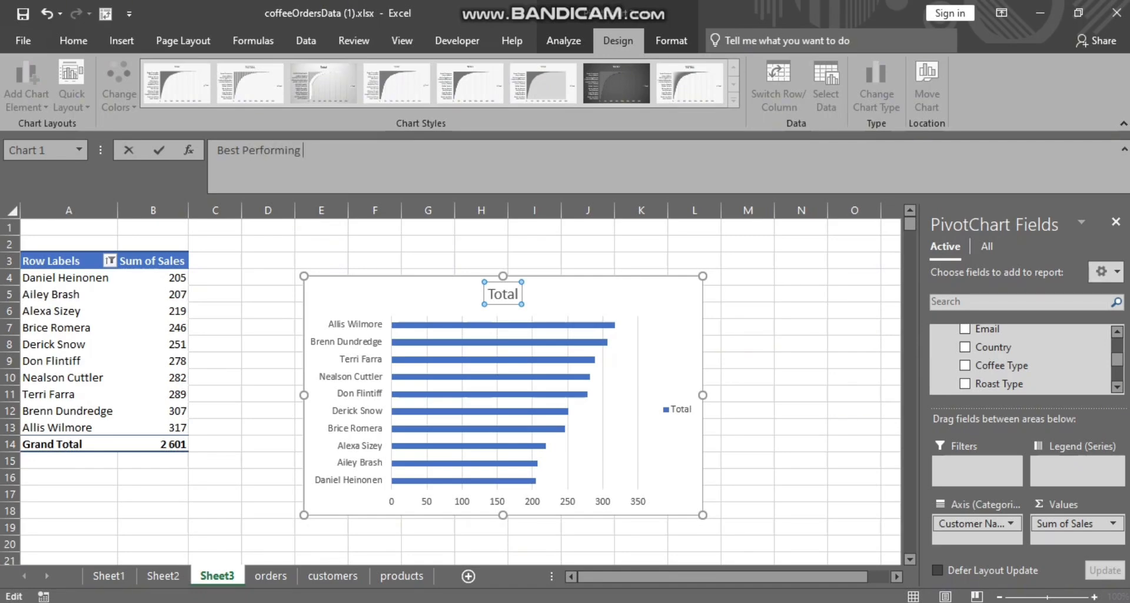
pyautogui.write('g Customers')
pyautogui.press('Return')
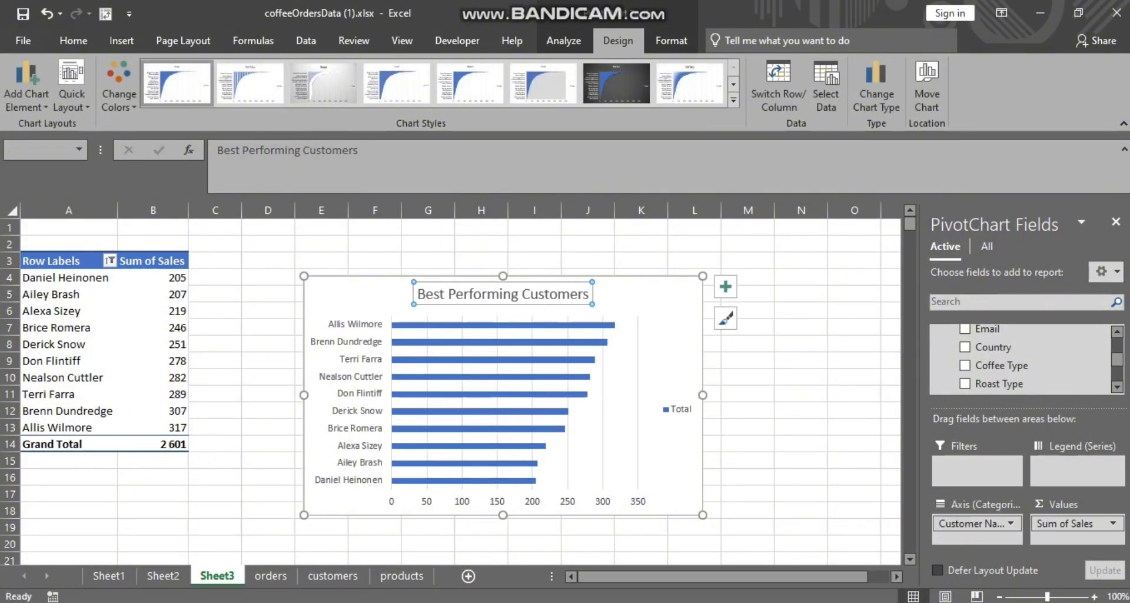
pyautogui.press('Escape')
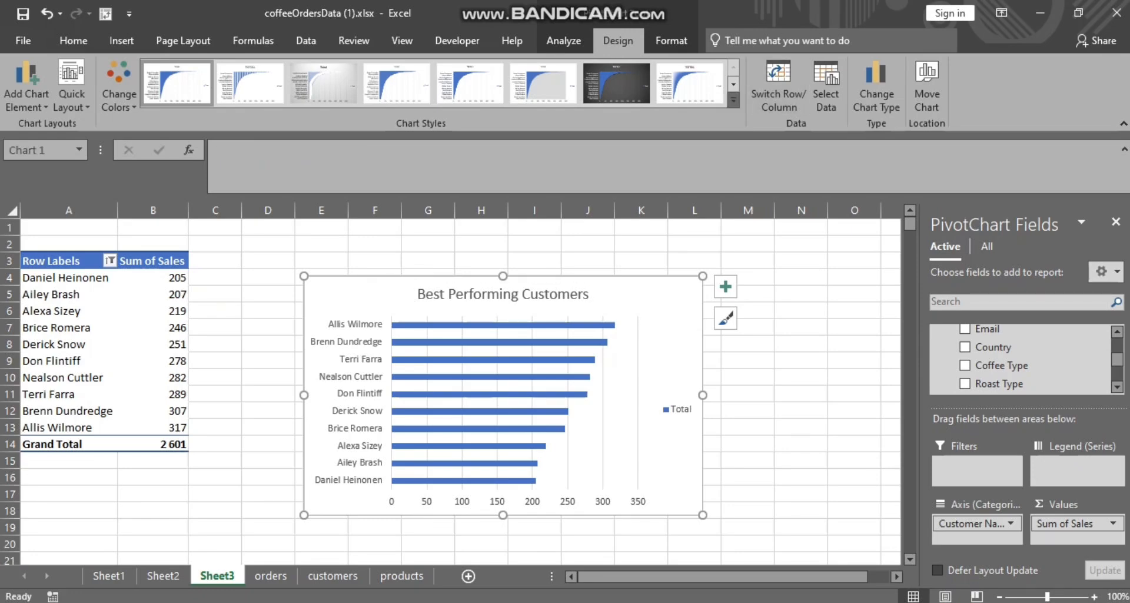
# Give the chart area of the customers chart a solid light purple fill
pyautogui.click(733, 100)
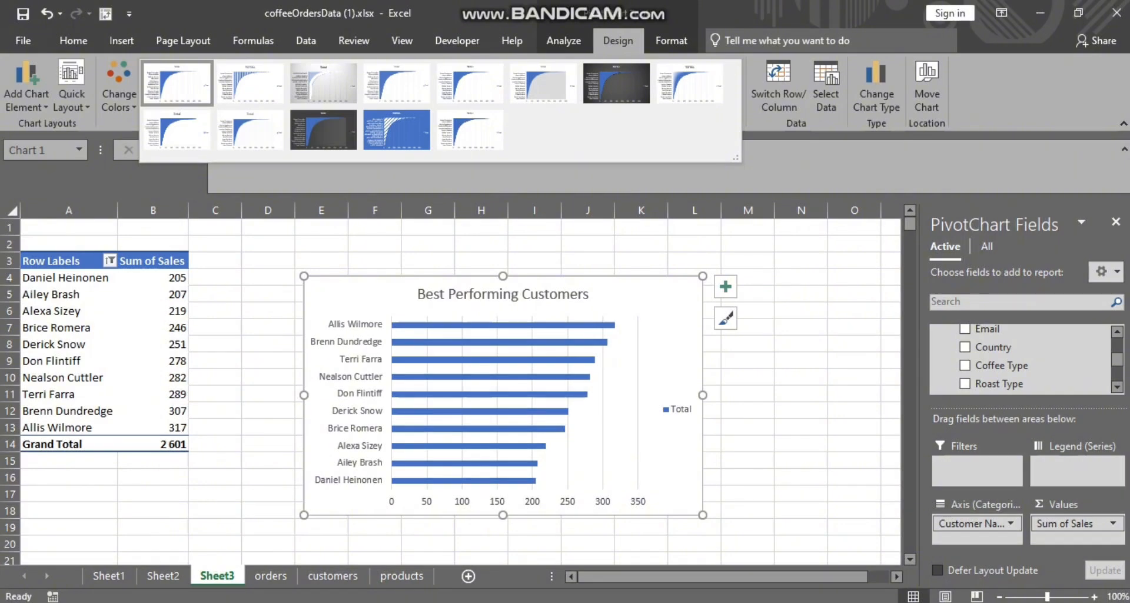
pyautogui.press('Escape')
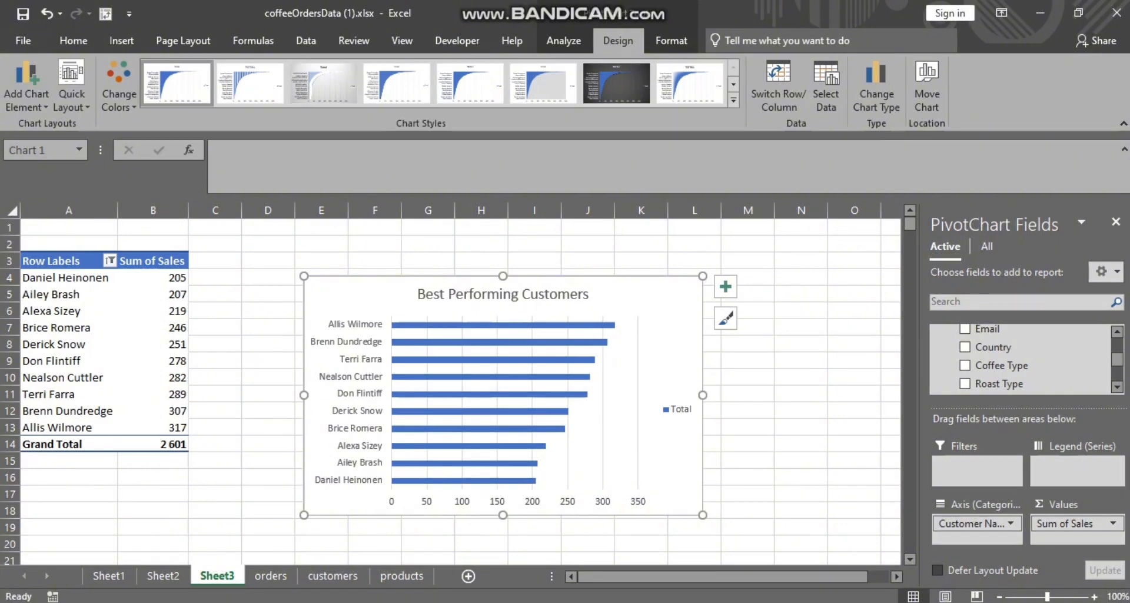
pyautogui.doubleClick(670, 336)
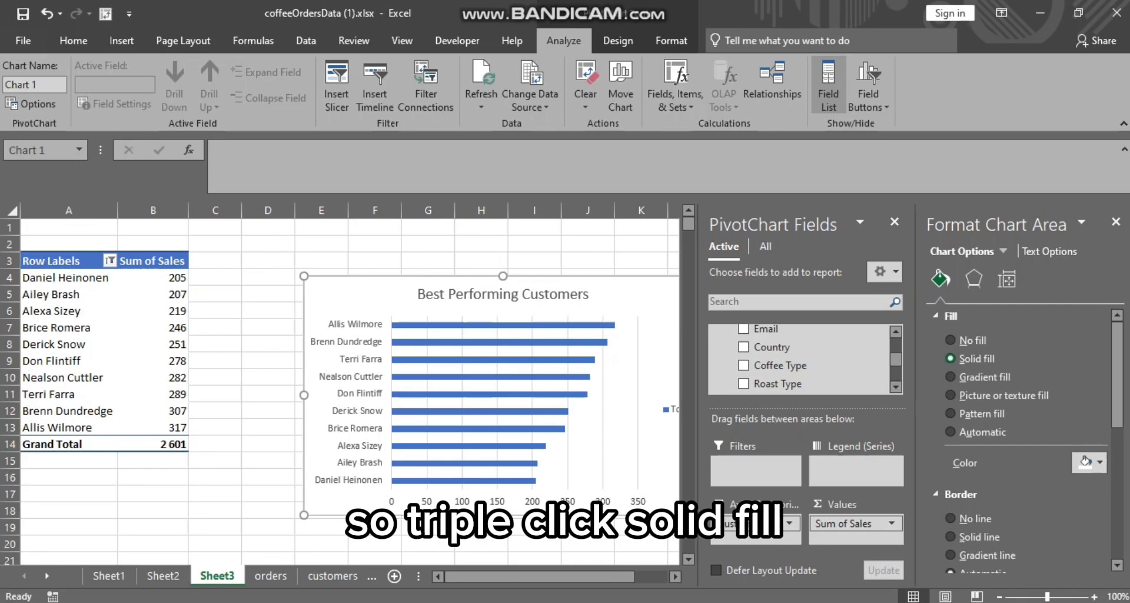
pyautogui.click(949, 358)
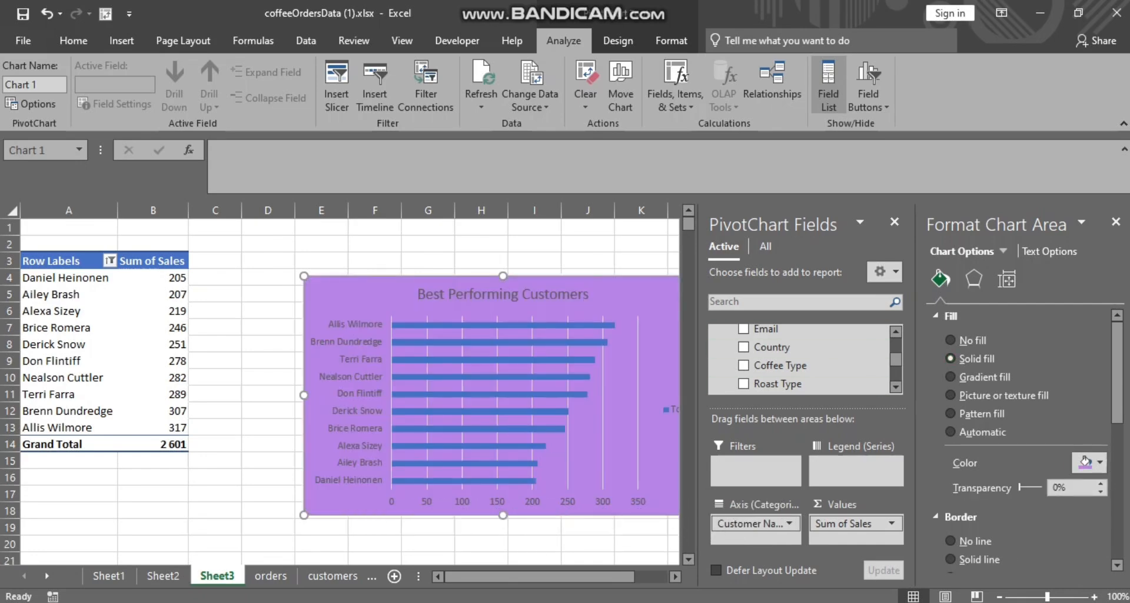
# Change the font color of all the chart's text to white
pyautogui.moveTo(533, 324)
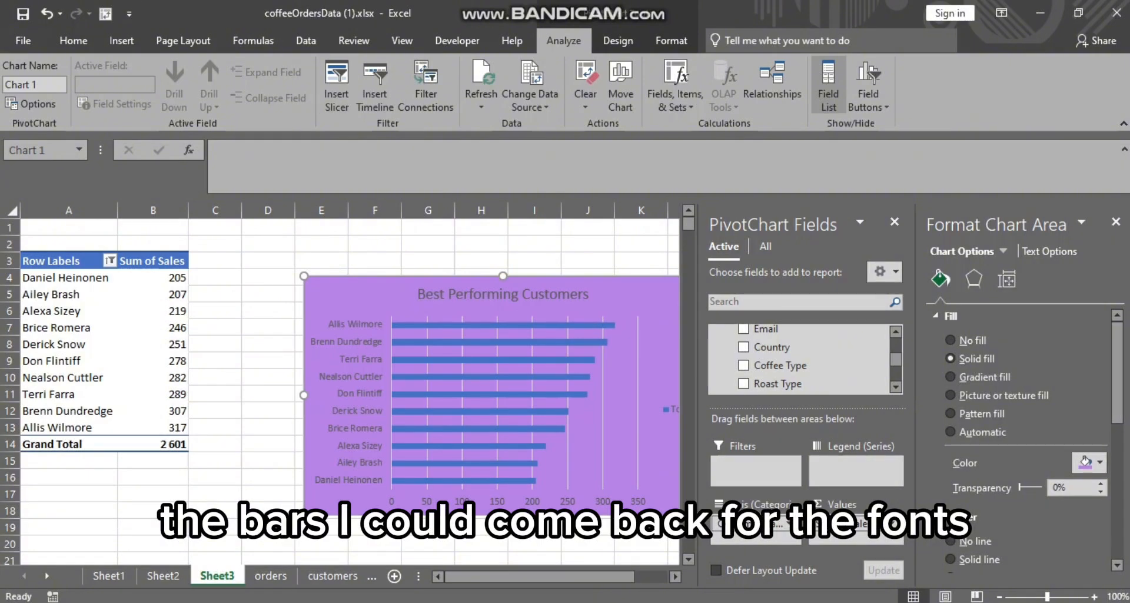
pyautogui.click(73, 40)
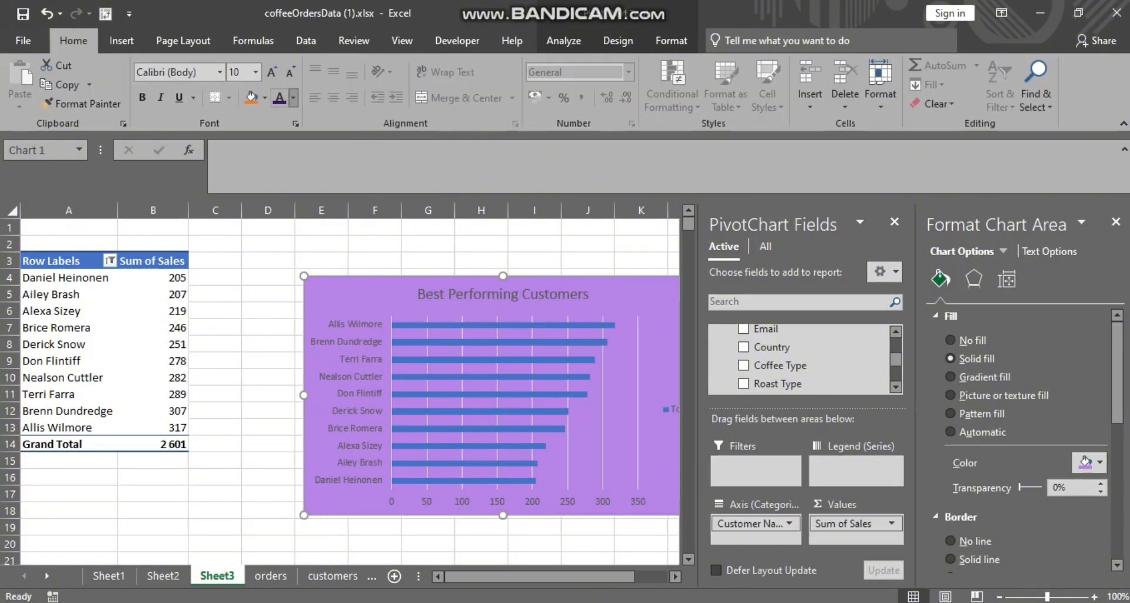
pyautogui.click(292, 98)
pyautogui.click(279, 156)
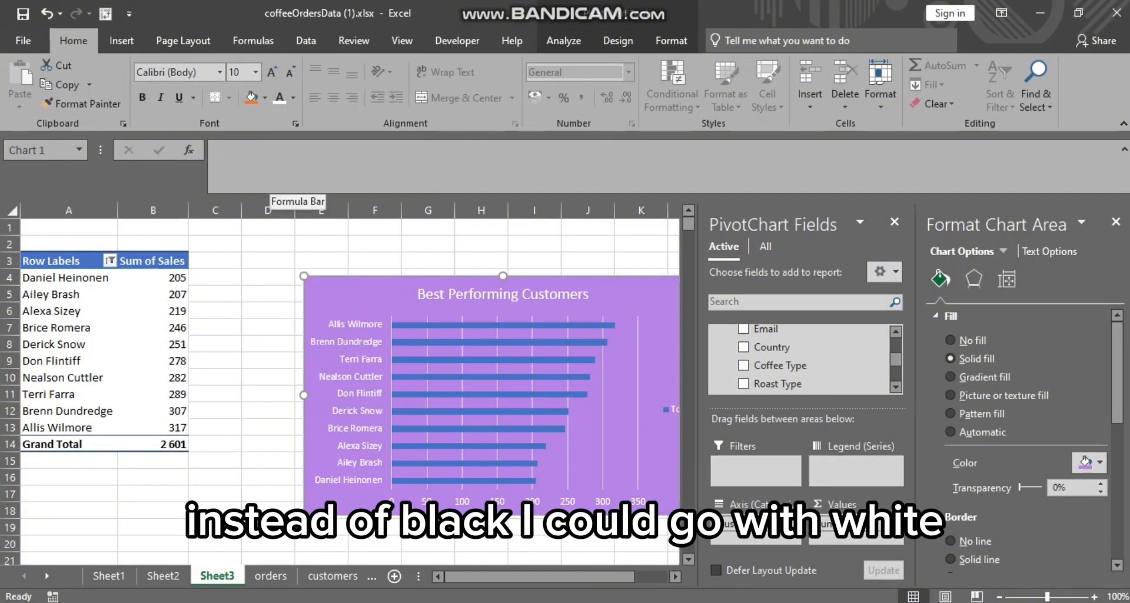
# Move the customers chart up beside the pivot table and change all its text to dark purple
pyautogui.moveTo(365, 294); pyautogui.dragTo(313, 273)
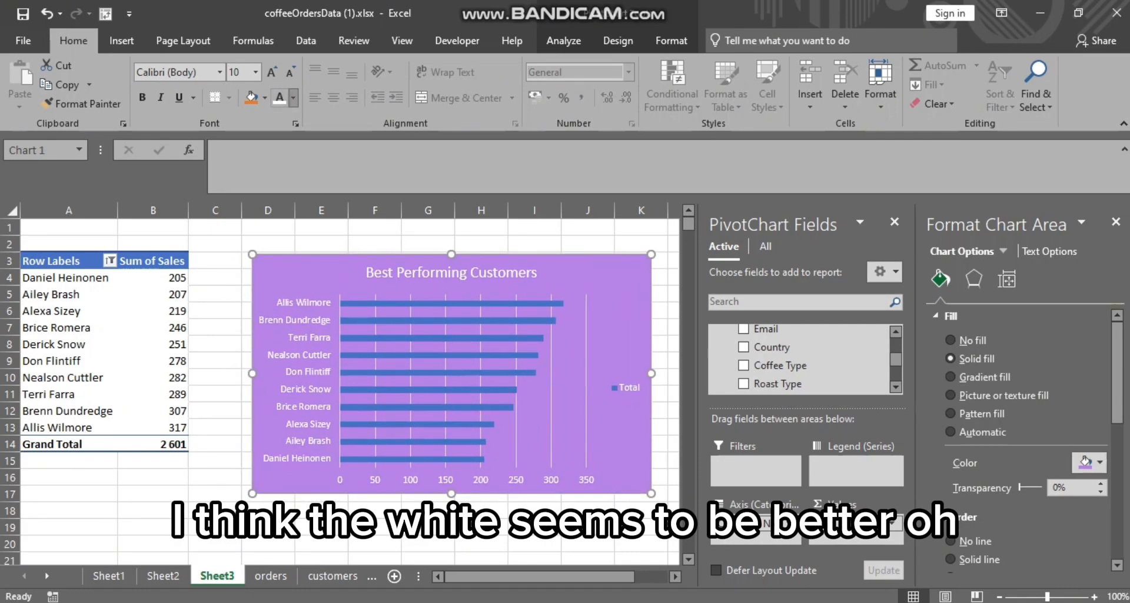
pyautogui.click(293, 97)
pyautogui.click(292, 281)
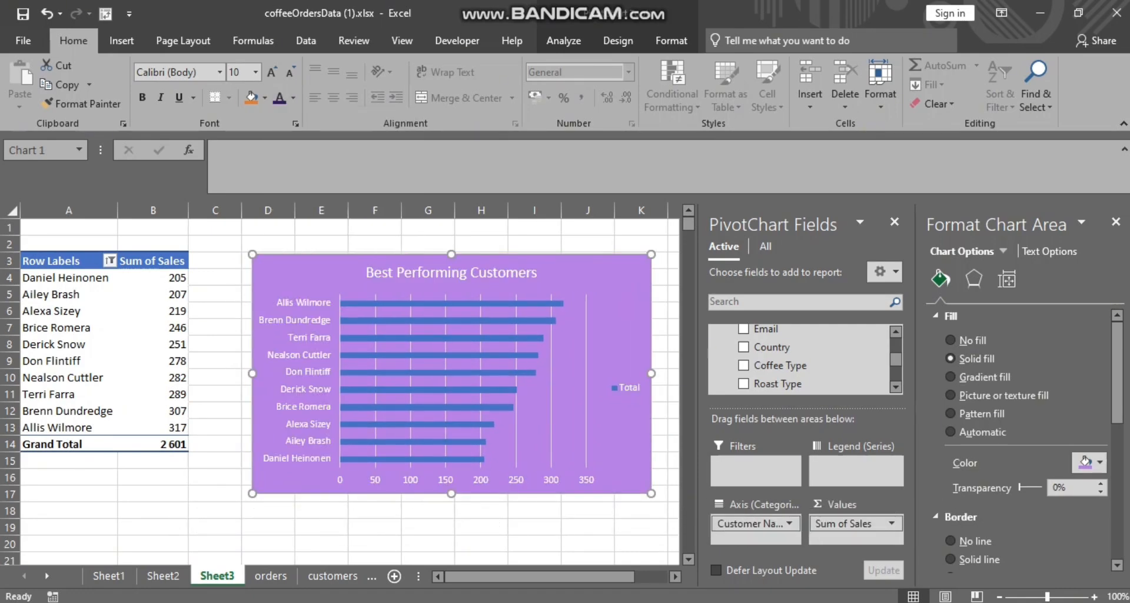
# Try a solid fill with 87% transparency on the chart's bars
pyautogui.click(505, 316)
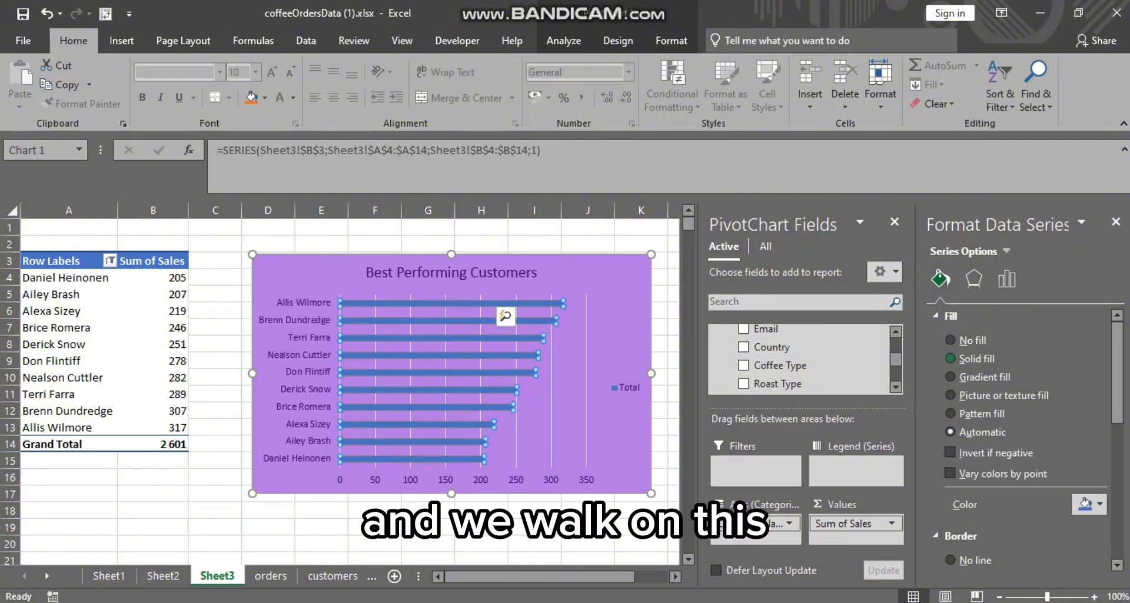
pyautogui.click(950, 358)
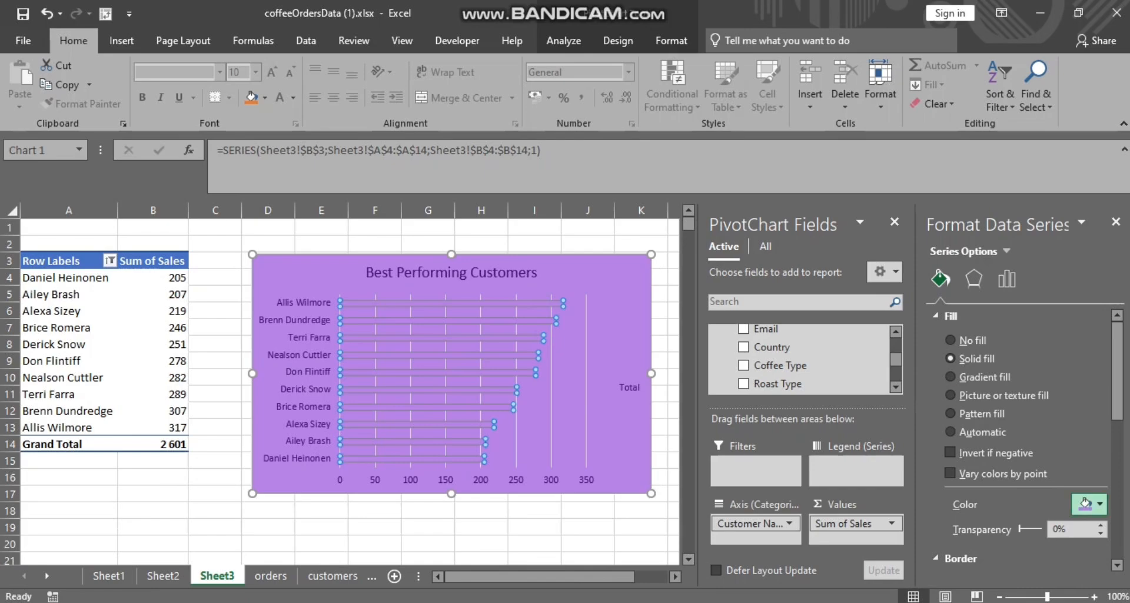
pyautogui.moveTo(1019, 529); pyautogui.dragTo(1036, 528)
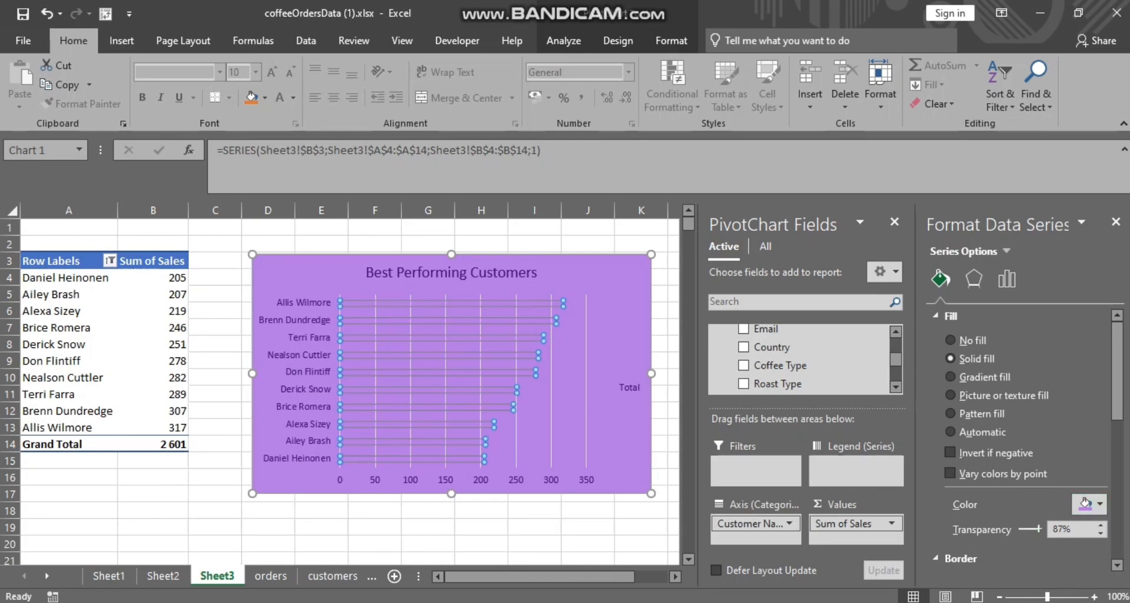
pyautogui.moveTo(1039, 528); pyautogui.dragTo(1018, 528)
pyautogui.click(950, 431)
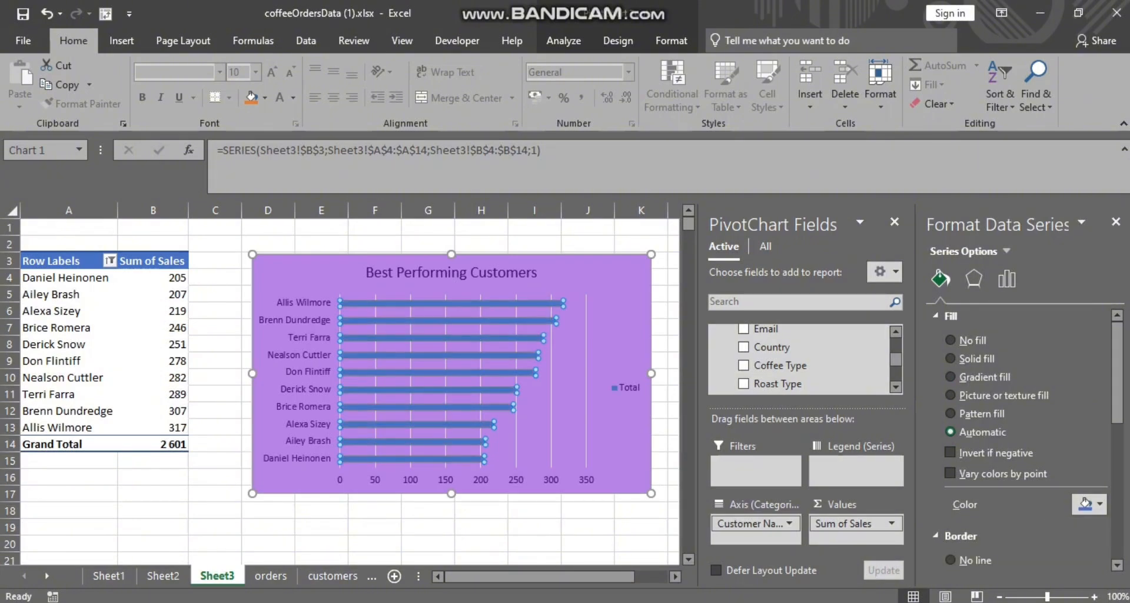
# Try yellow and light blue fills on the chart's bars
pyautogui.click(1098, 504)
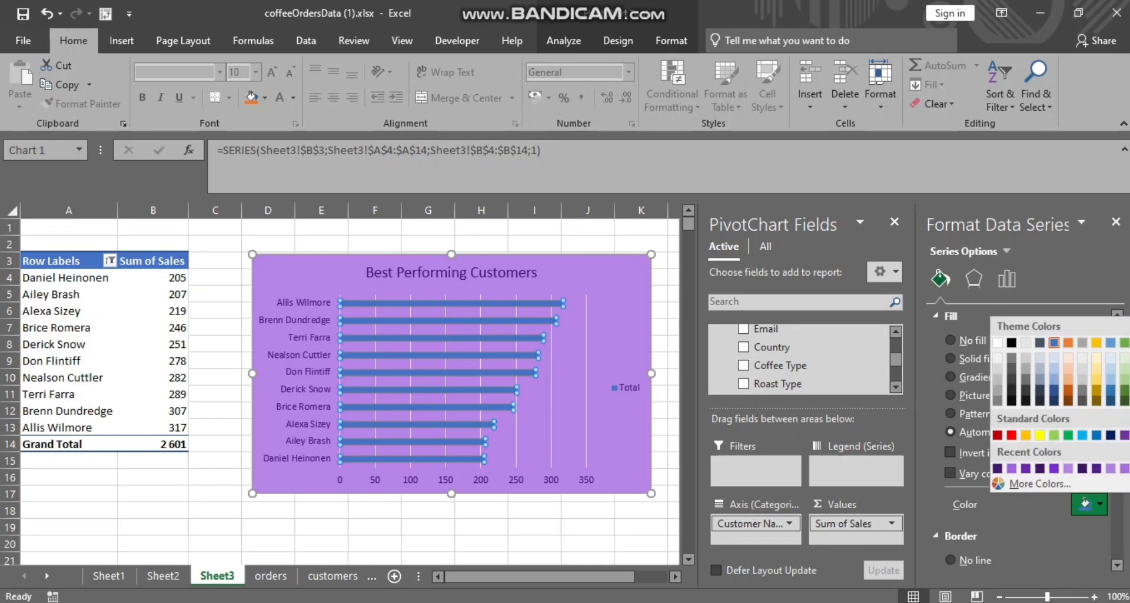
pyautogui.click(1039, 435)
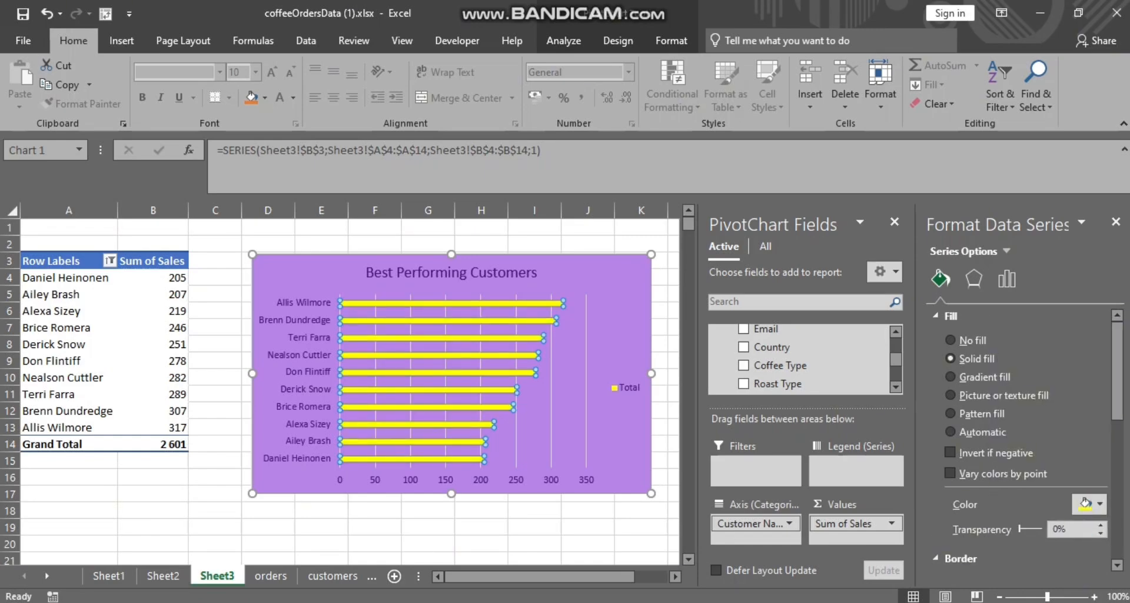
pyautogui.click(1089, 503)
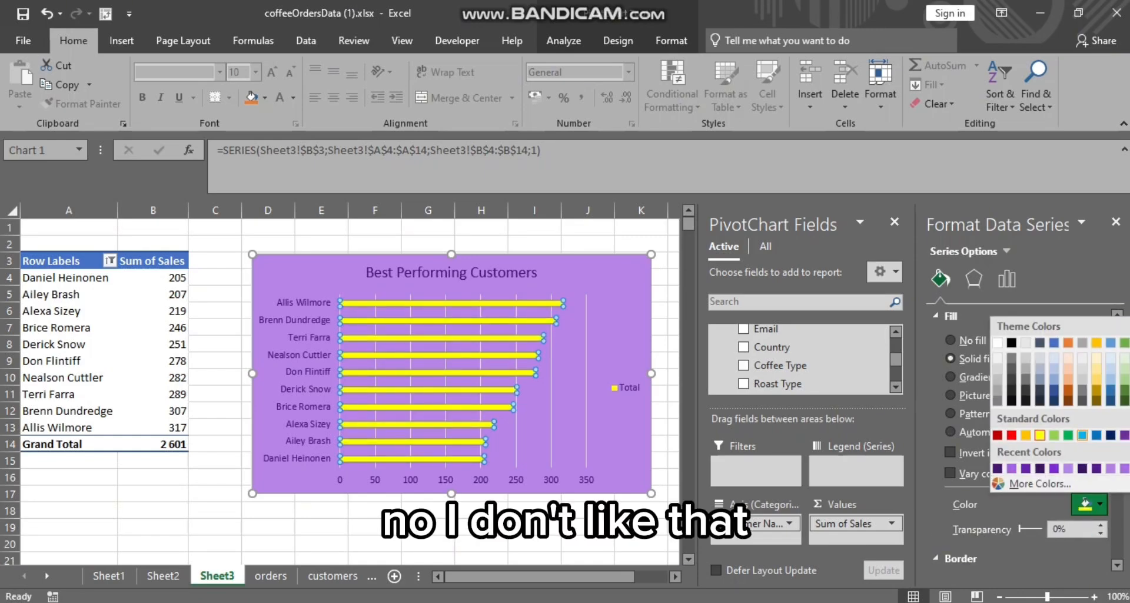
pyautogui.click(1081, 434)
# Fill the bars of the customers chart with a recently used dark purple and deselect the chart
pyautogui.click(1089, 503)
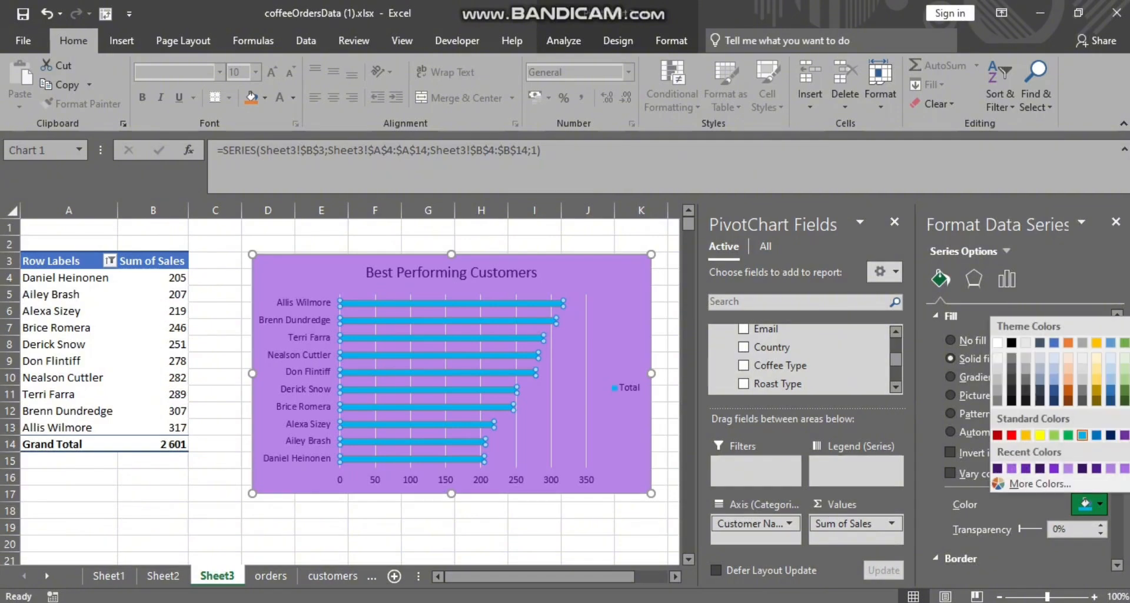
pyautogui.click(1096, 467)
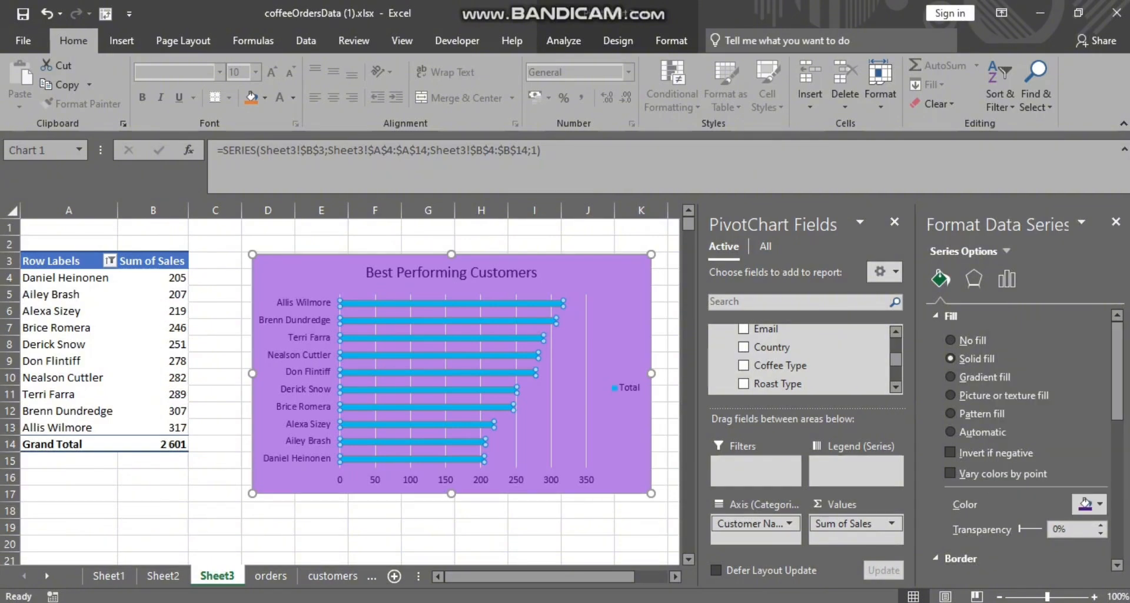
pyautogui.click(1089, 504)
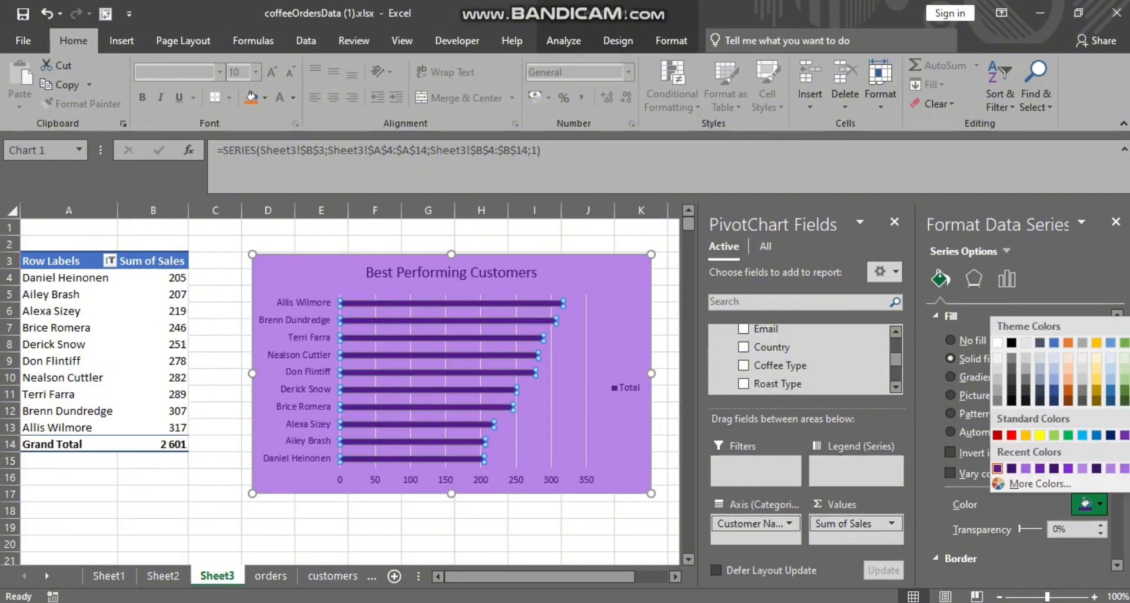
pyautogui.click(672, 310)
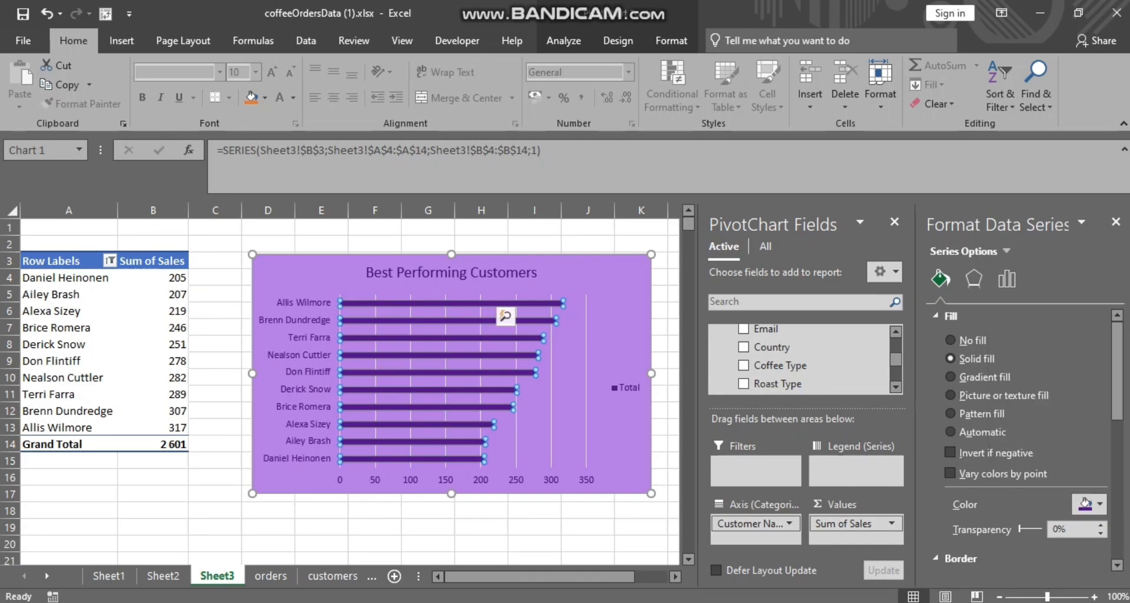
pyautogui.click(673, 310)
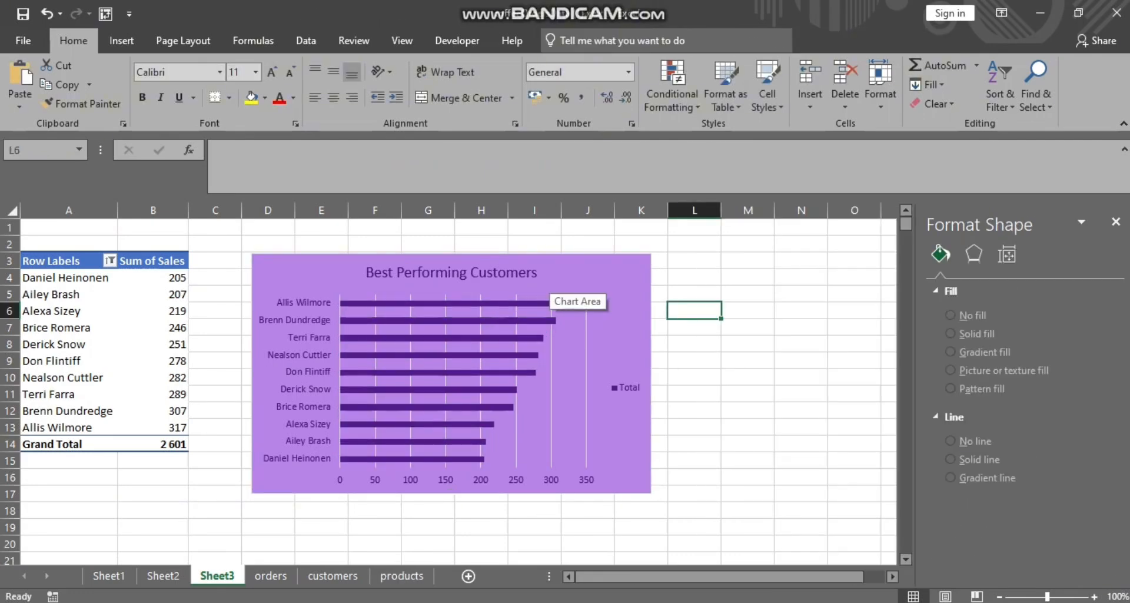
# Shift the customers chart sideways away from the pivot table and set its border's cap type and join type to Round
pyautogui.moveTo(553, 294); pyautogui.dragTo(613, 292)
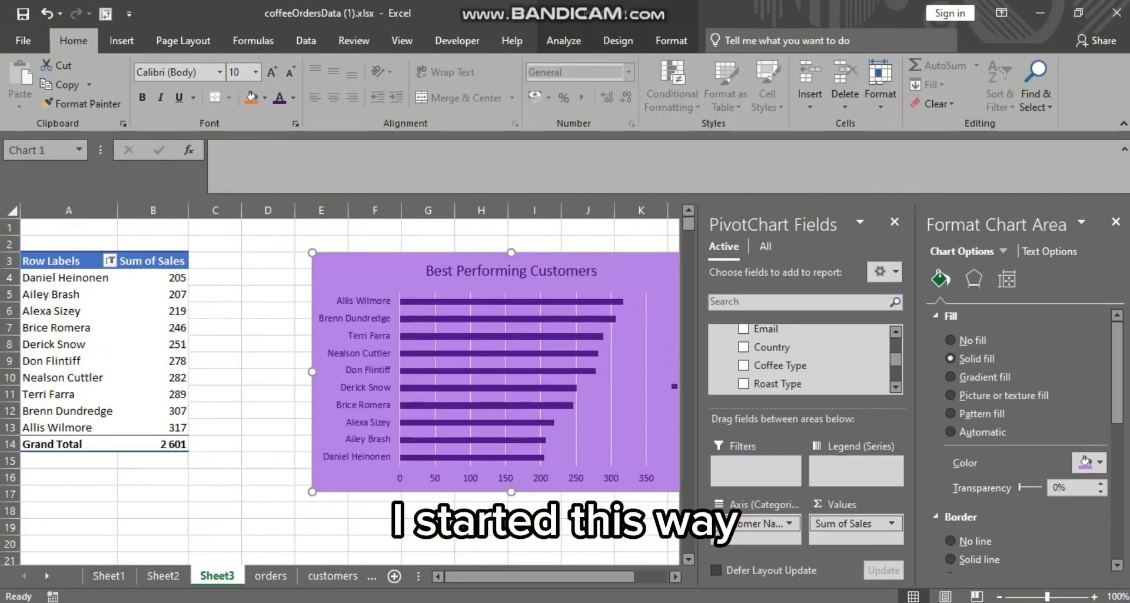
pyautogui.scroll(-3, 1027, 441)
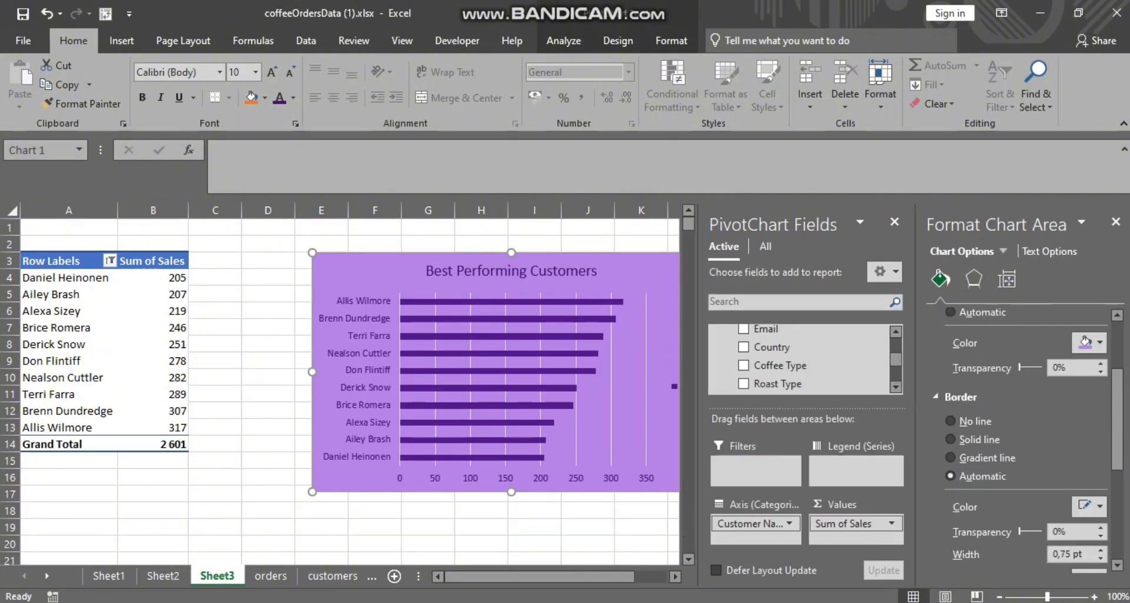
pyautogui.scroll(-4, 1026, 441)
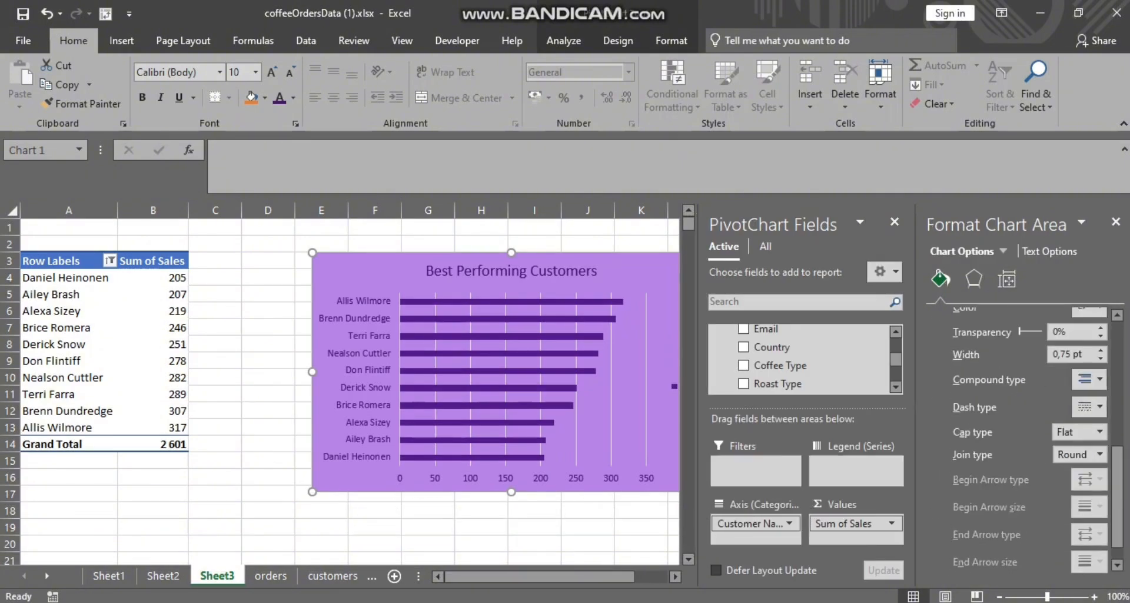
pyautogui.click(1099, 432)
pyautogui.click(1069, 466)
pyautogui.click(1099, 454)
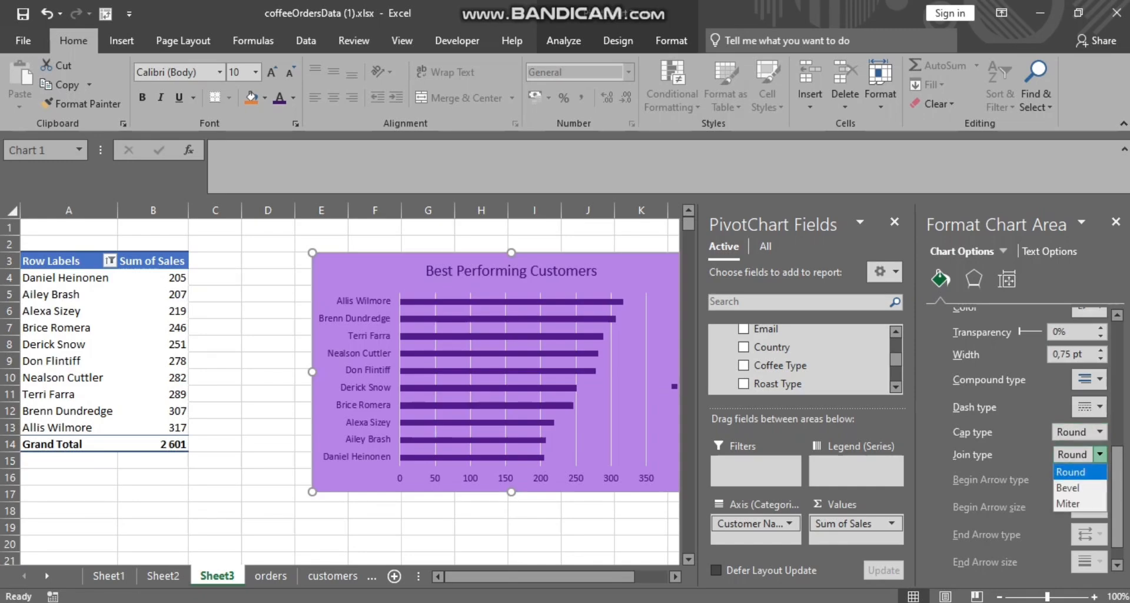
pyautogui.click(1070, 466)
# Give the customers chart area rounded corners and move the chart back up near the pivot table
pyautogui.scroll(-1, 1038, 440)
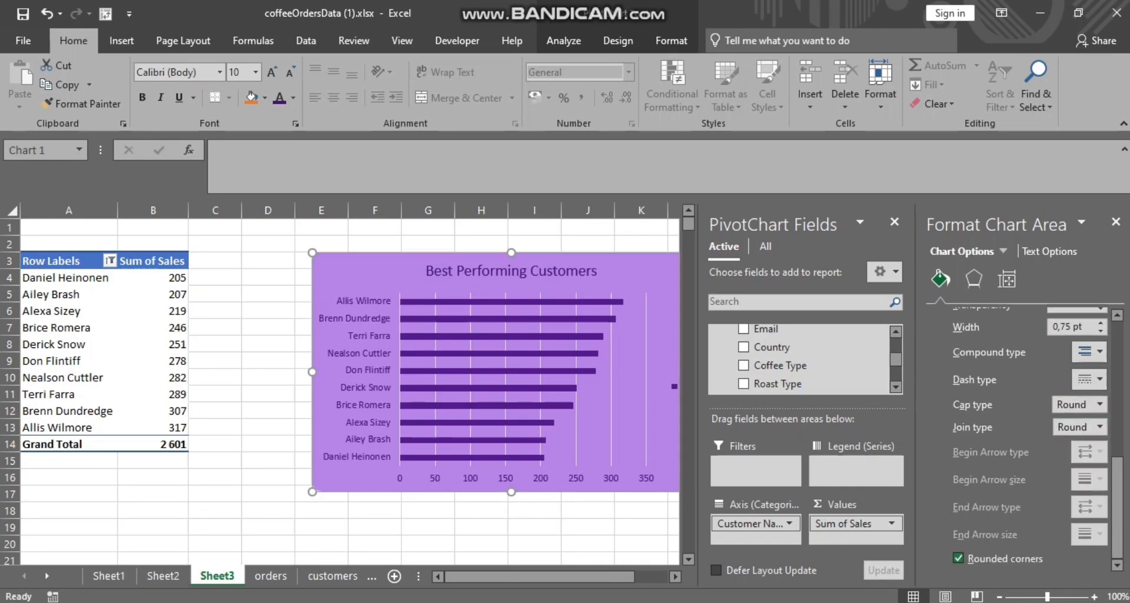
pyautogui.click(957, 557)
pyautogui.click(267, 277)
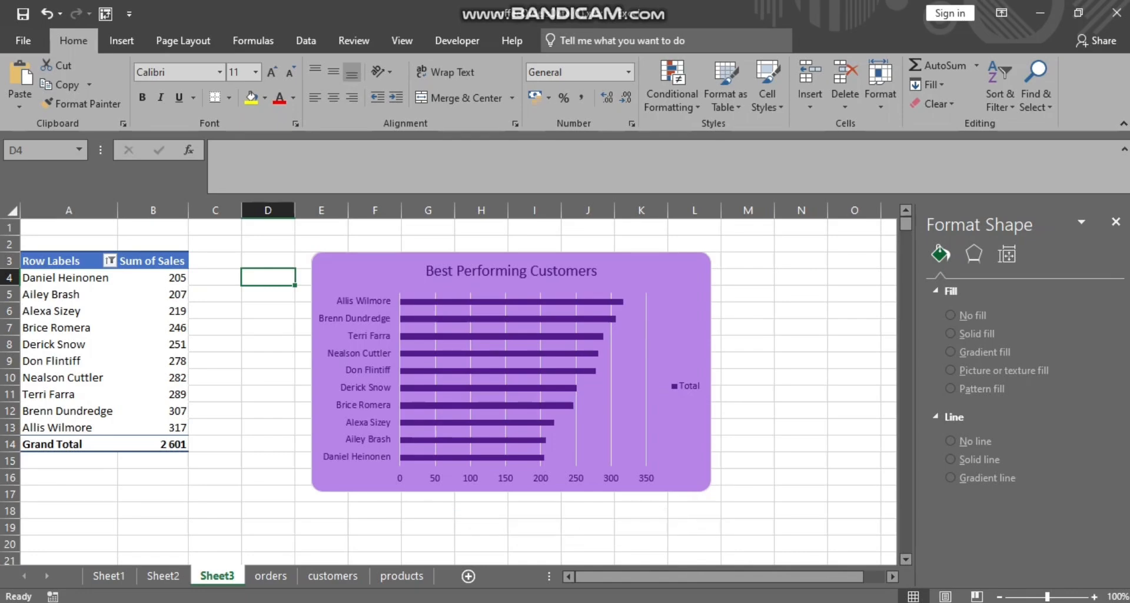
pyautogui.moveTo(662, 277); pyautogui.dragTo(610, 259)
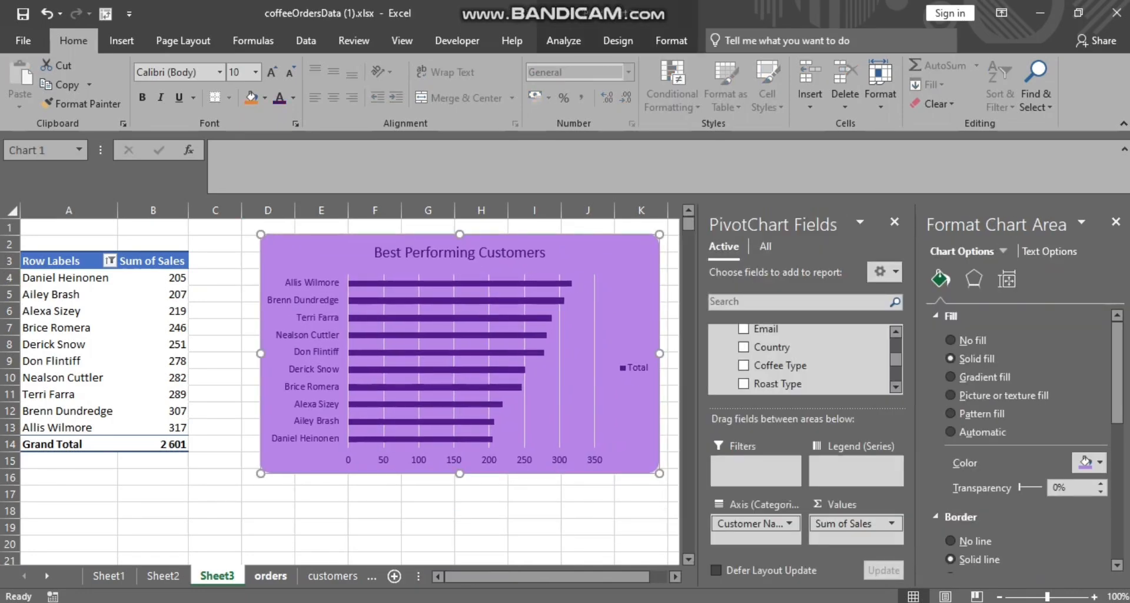
pyautogui.click(271, 575)
pyautogui.click(332, 576)
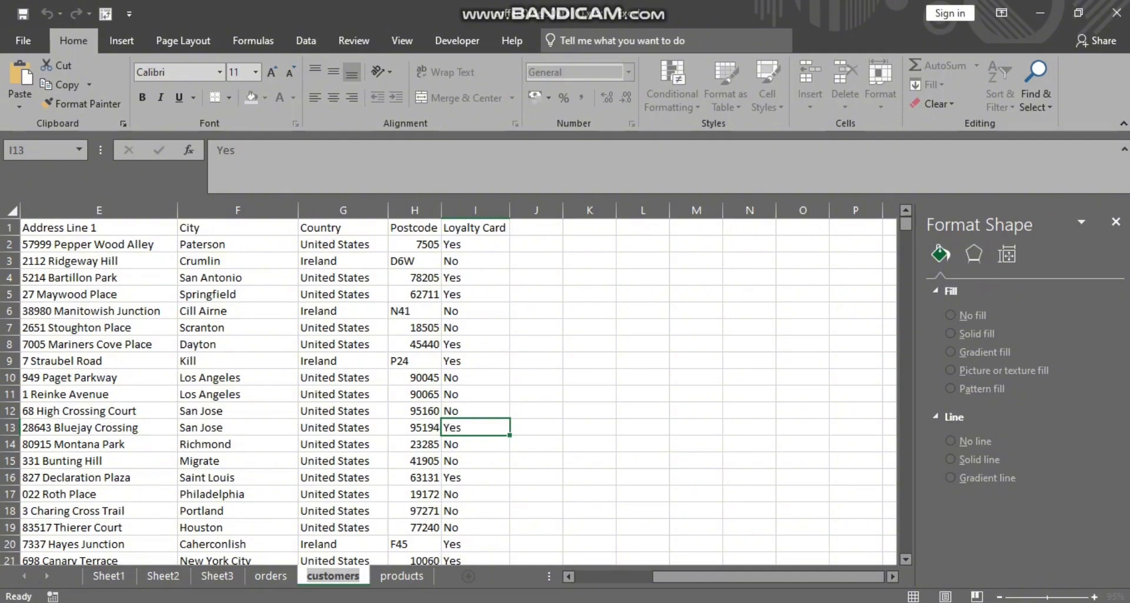
pyautogui.click(217, 576)
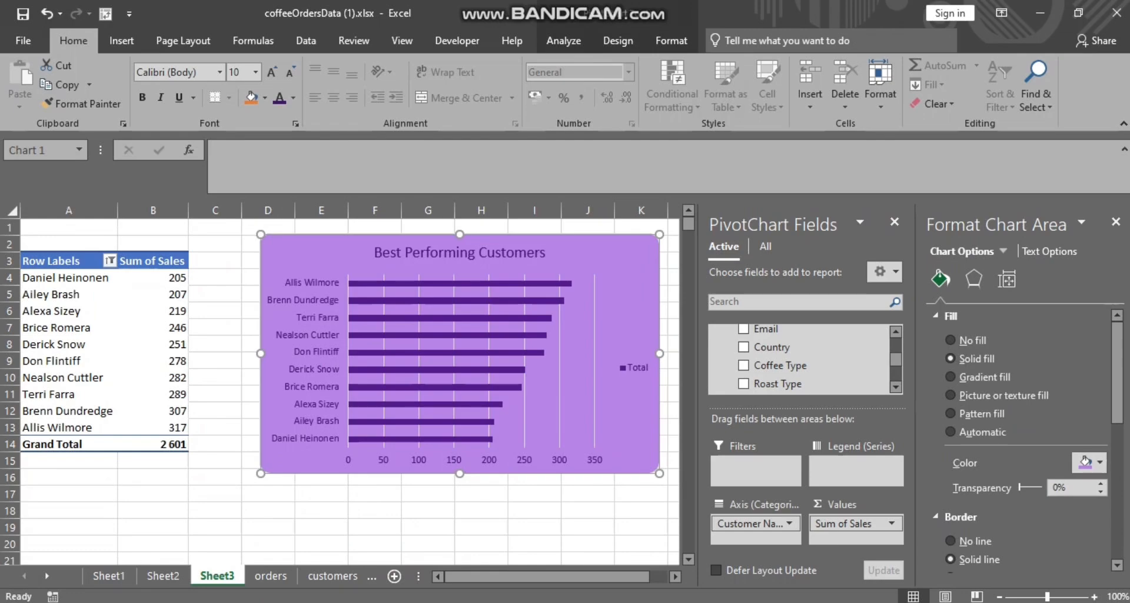
# Name the best performing customers chart object "Customers"
pyautogui.click(26, 150)
pyautogui.press('BackSpace')
pyautogui.write('Customers')
pyautogui.press('Return')
pyautogui.click(460, 253)
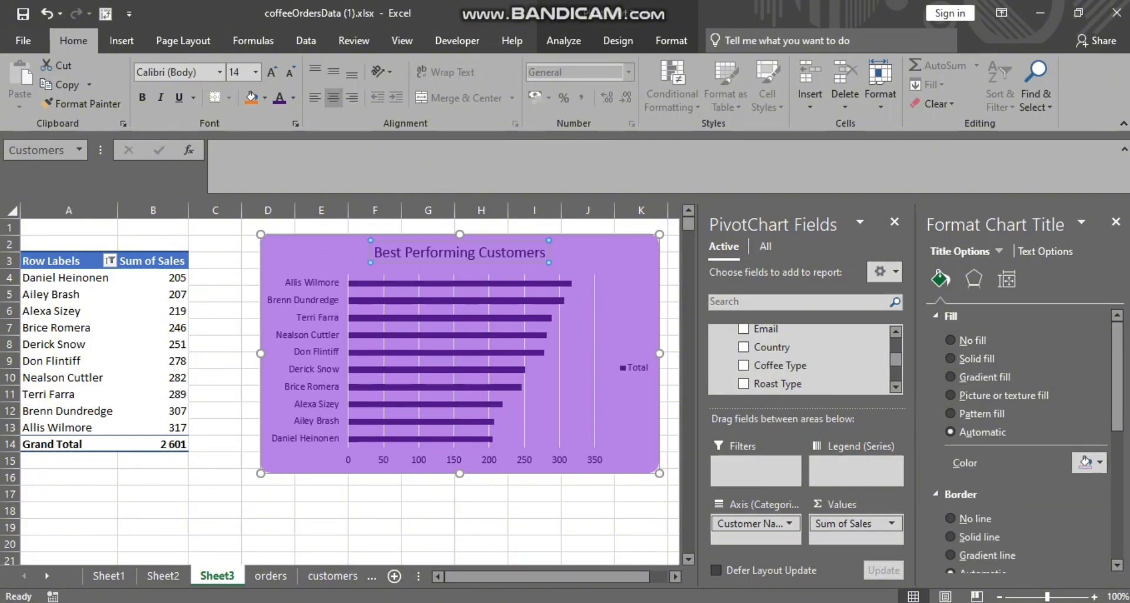
pyautogui.click(215, 511)
# Name the Total Sales by Country chart object on Sheet2 "Countries"
pyautogui.click(163, 576)
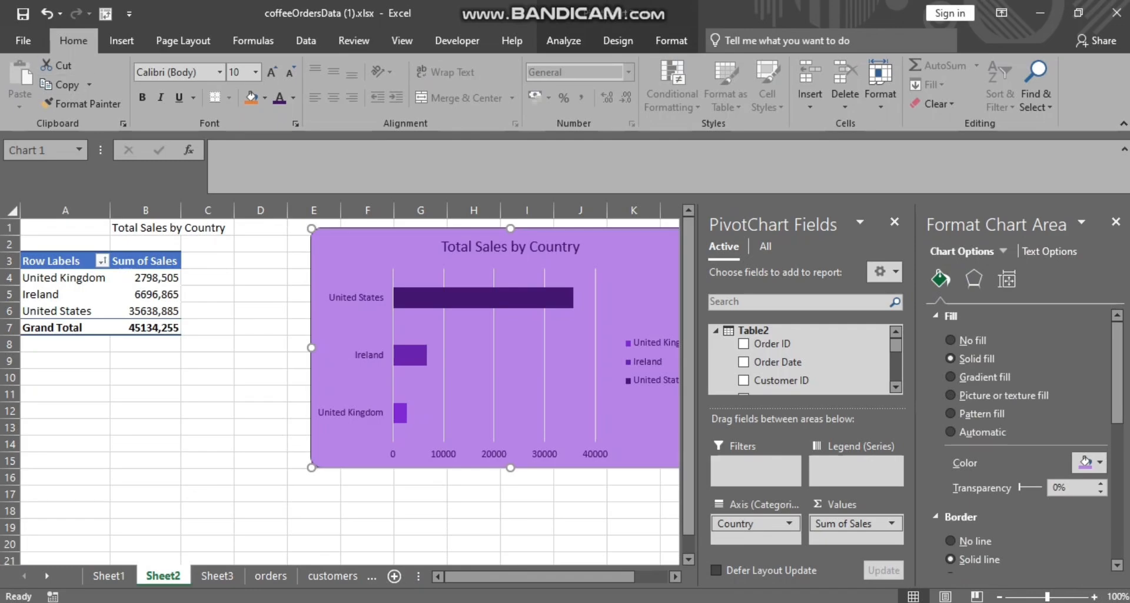
pyautogui.click(45, 150)
pyautogui.press('BackSpace')
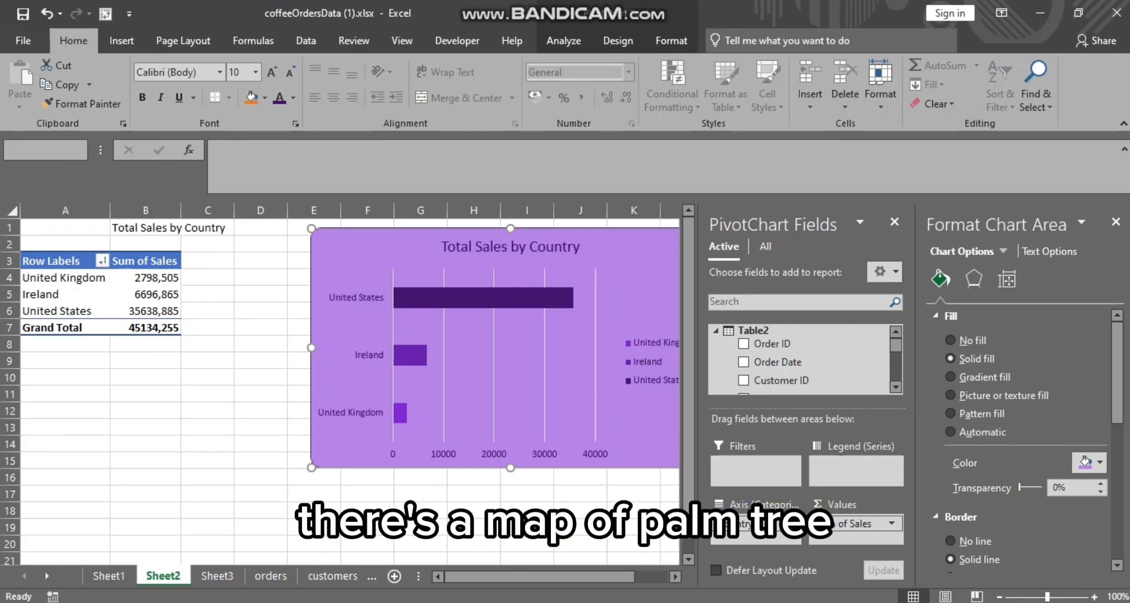
pyautogui.write('Counte')
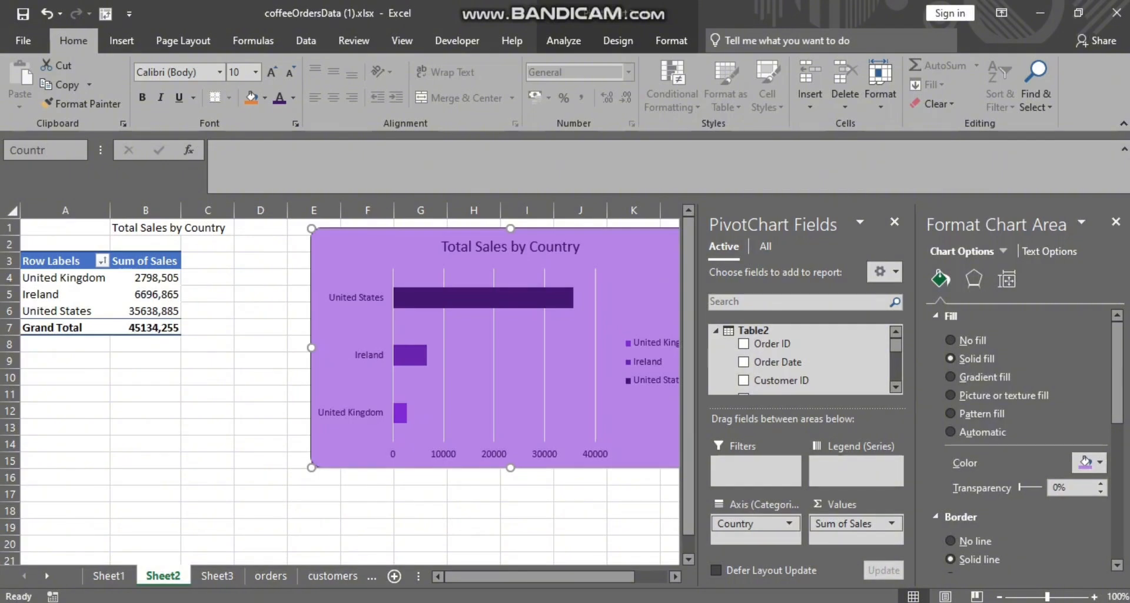
pyautogui.write('ies')
pyautogui.press('Return')
# On Sheet1, show the Order Date timeline's size settings and nudge the timeline slightly
pyautogui.click(109, 575)
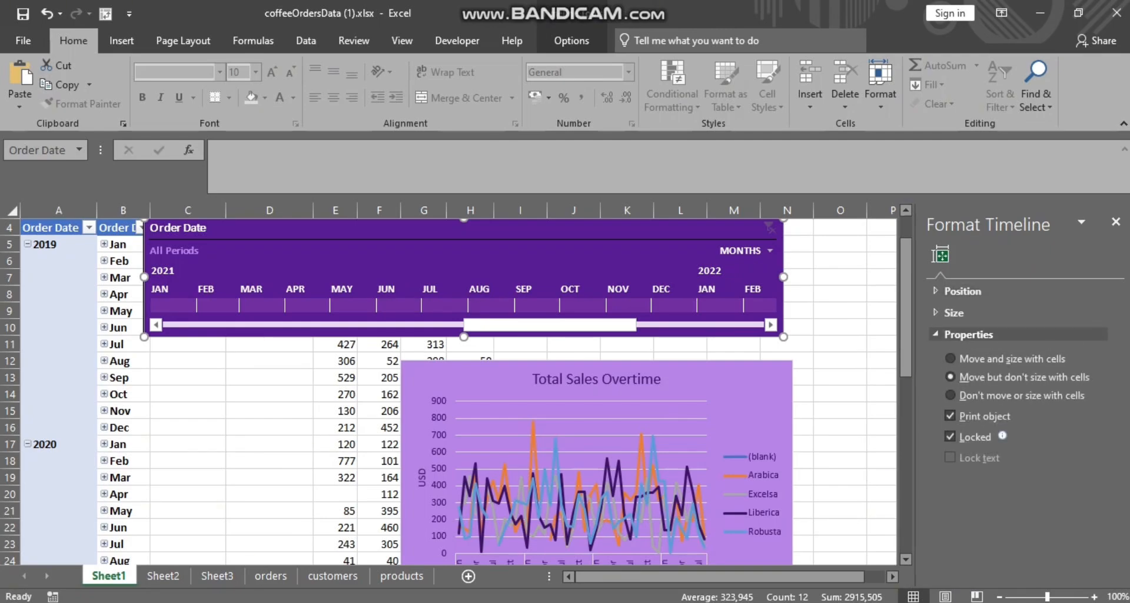
pyautogui.click(953, 312)
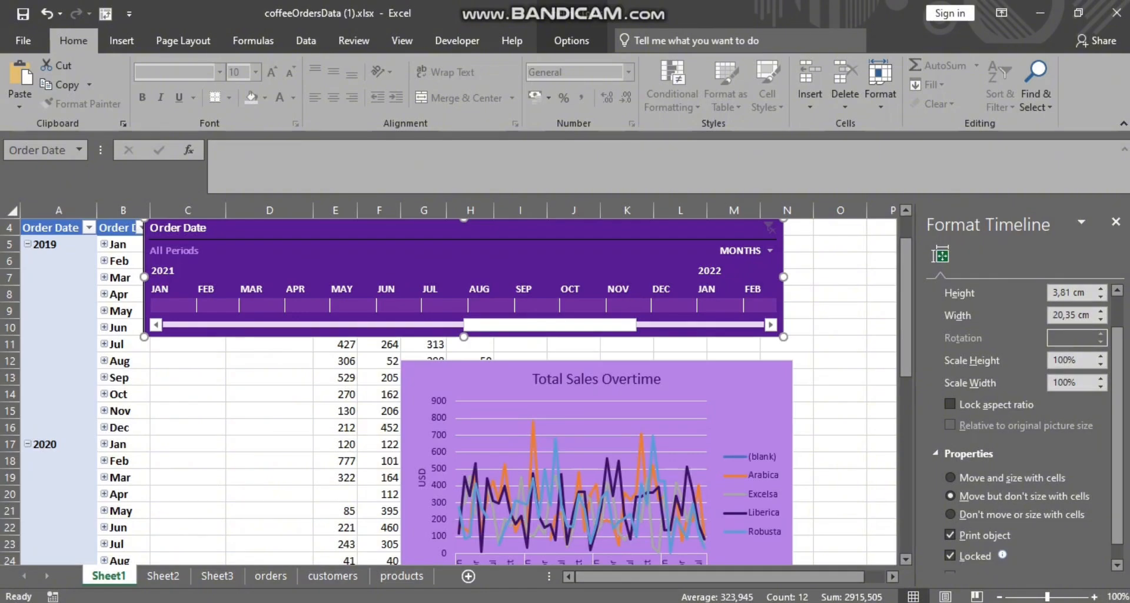
pyautogui.scroll(1, 954, 312)
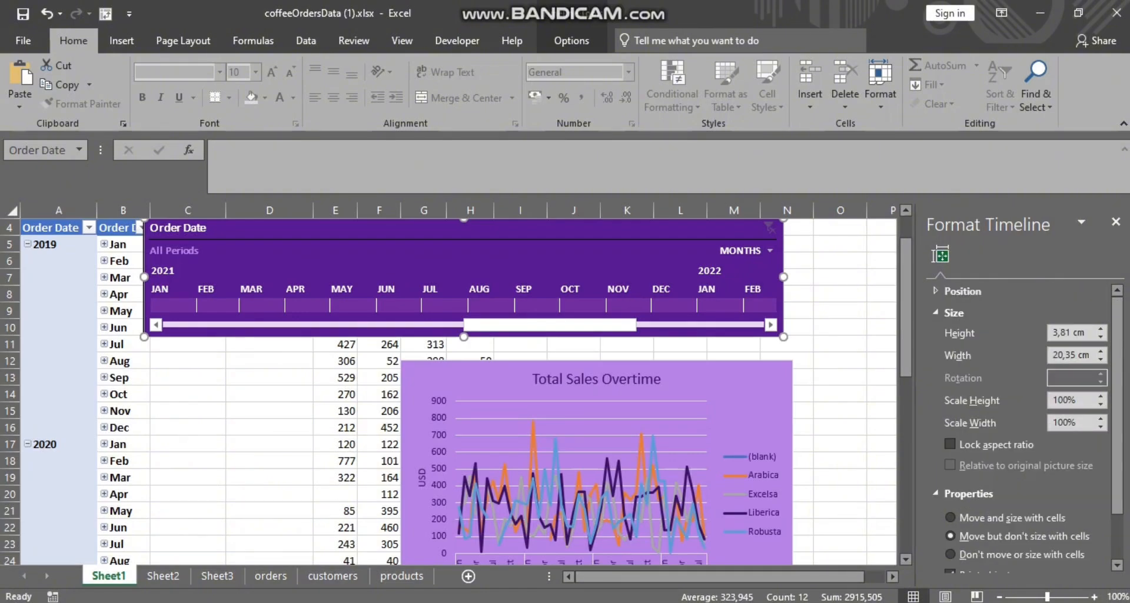
pyautogui.moveTo(464, 227); pyautogui.dragTo(468, 229)
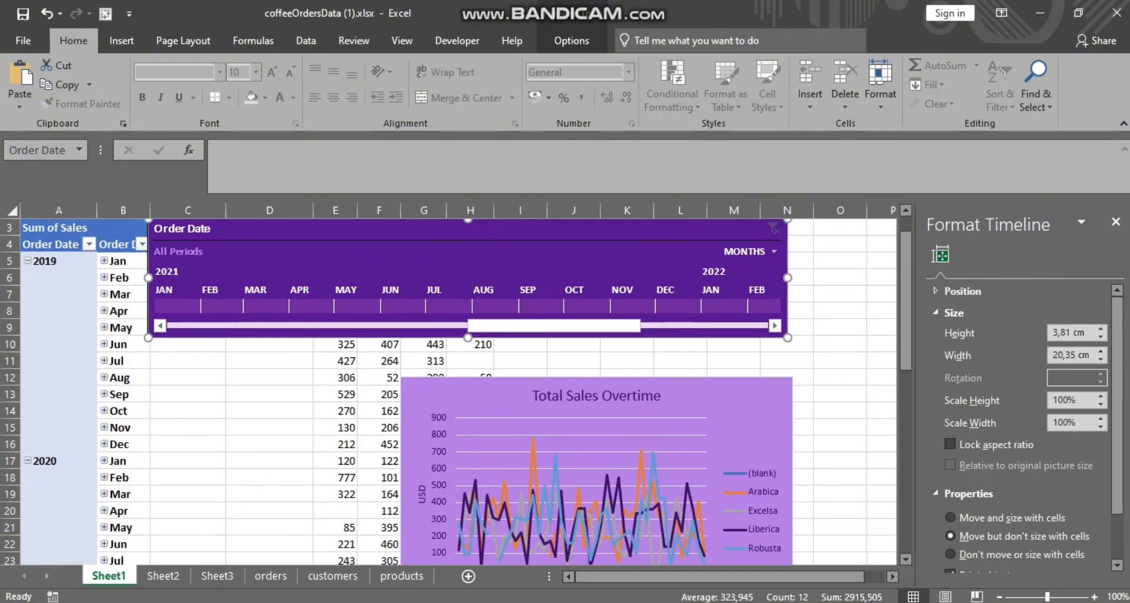
# Look over the orders table on the orders sheet
pyautogui.click(271, 576)
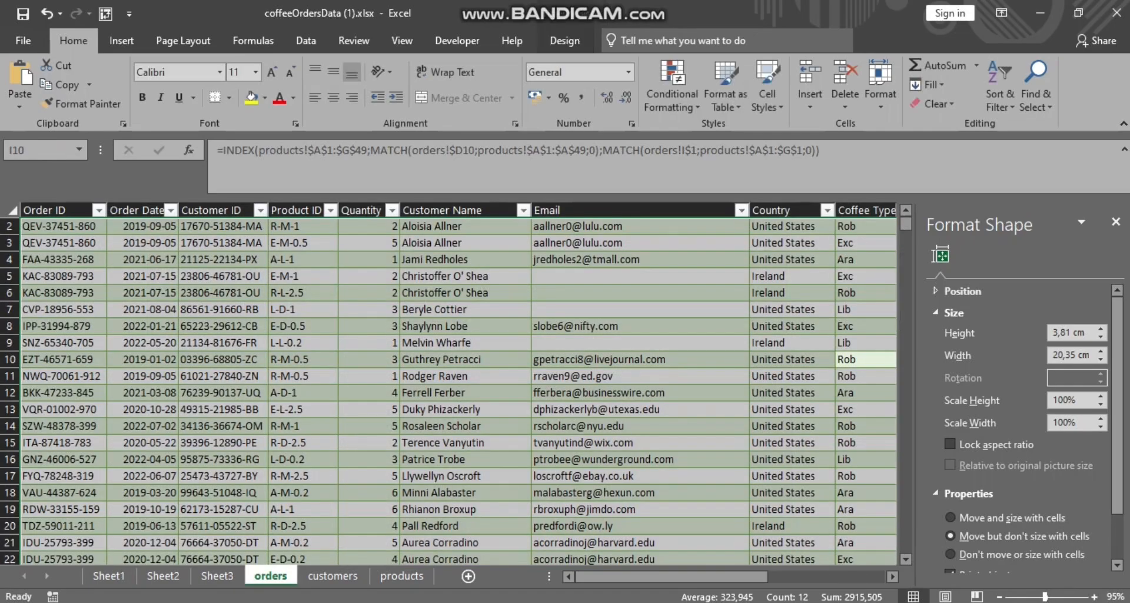
pyautogui.scroll(-2, 459, 389)
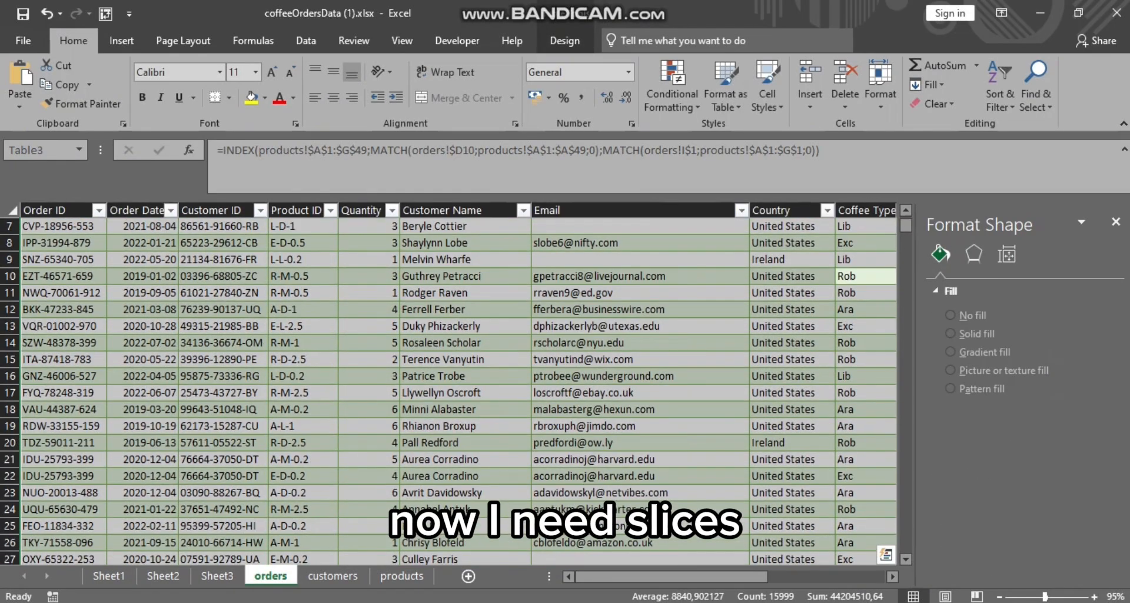
pyautogui.scroll(2, 459, 388)
pyautogui.scroll(-2, 459, 389)
pyautogui.scroll(2, 459, 388)
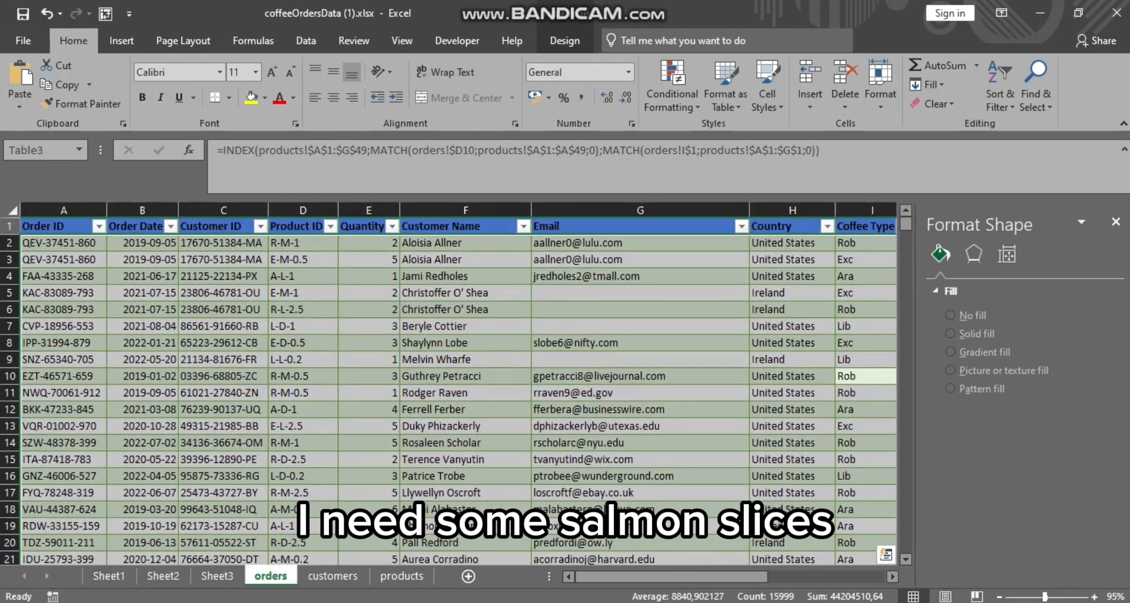
pyautogui.click(224, 409)
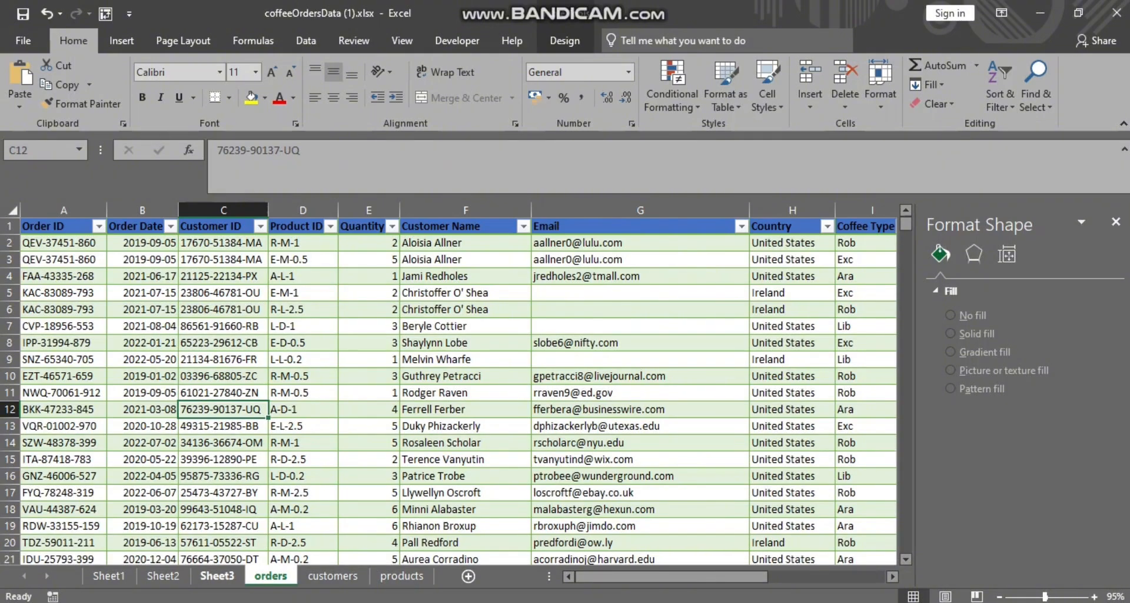
pyautogui.click(218, 576)
pyautogui.scroll(-3, 459, 388)
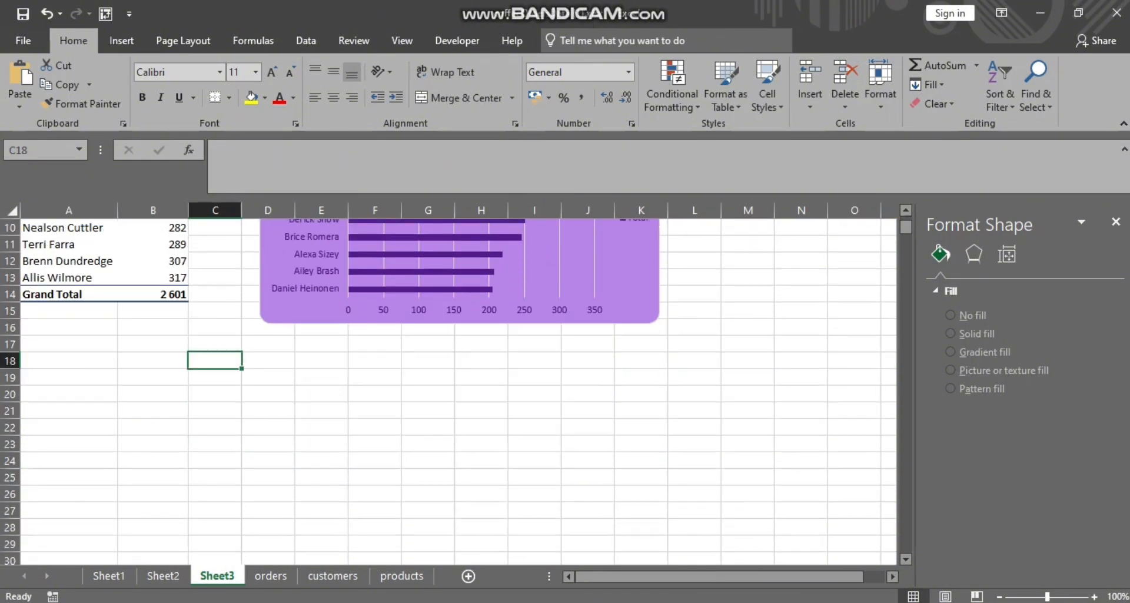
pyautogui.scroll(1, 459, 389)
pyautogui.click(69, 444)
pyautogui.click(69, 410)
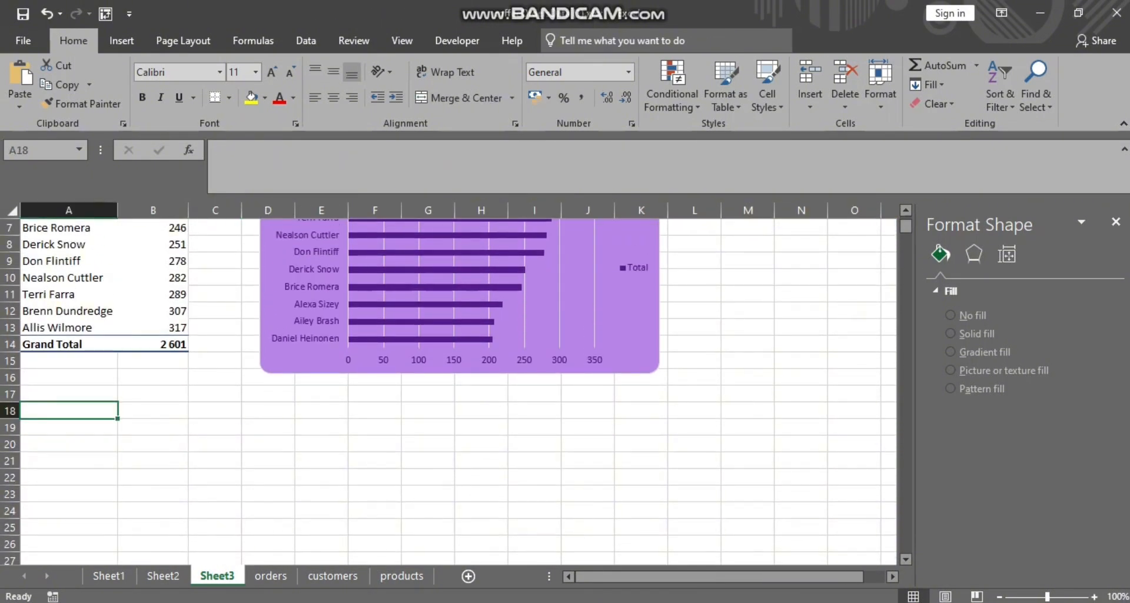
pyautogui.click(69, 427)
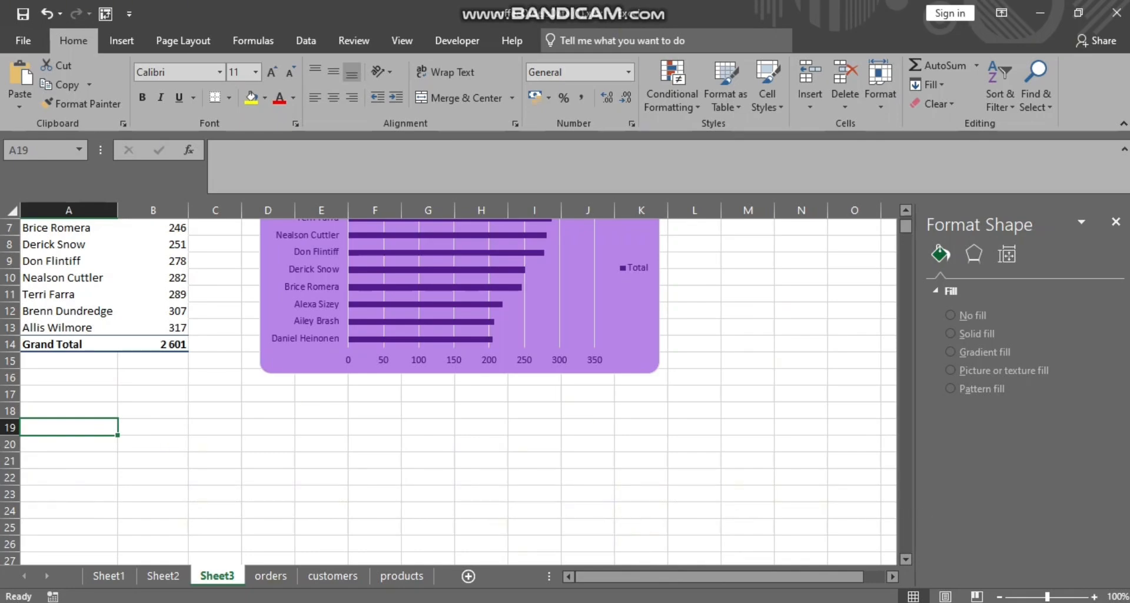
# Create a PivotTable on a new worksheet from the whole orders table, adding it to the Data Model, and close the Format Shape pane
pyautogui.click(271, 576)
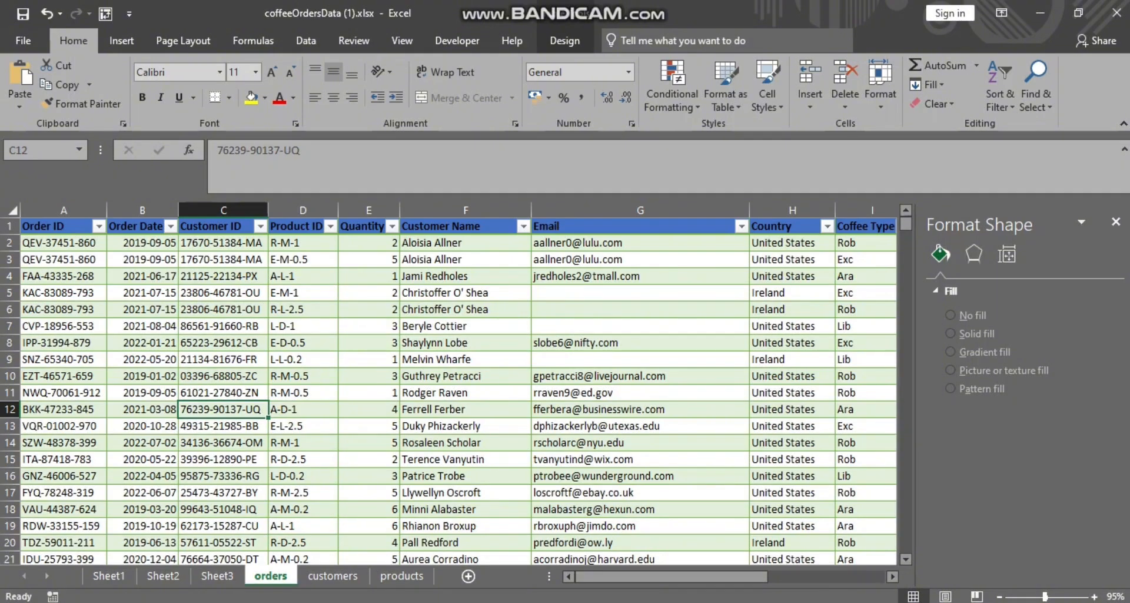
pyautogui.hotkey('ctrl', 'a')
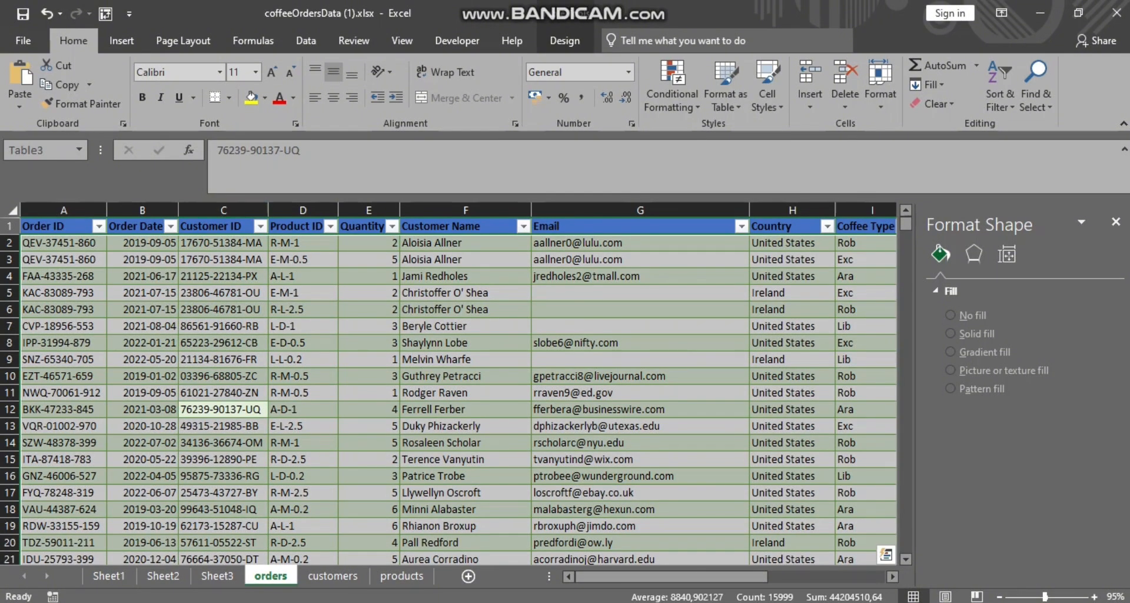
pyautogui.click(122, 41)
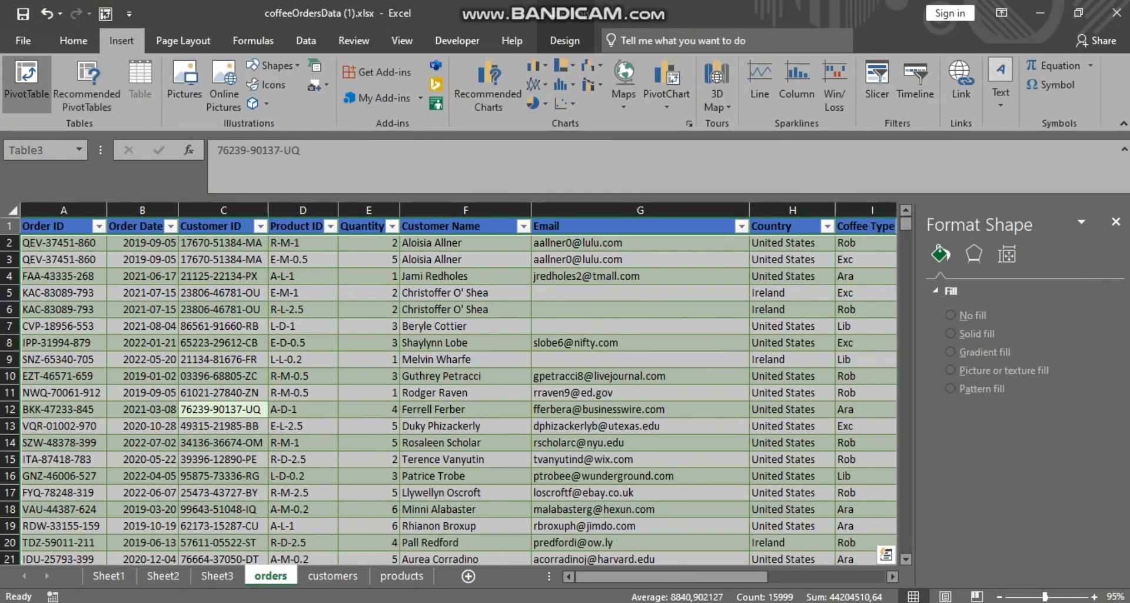
pyautogui.click(26, 80)
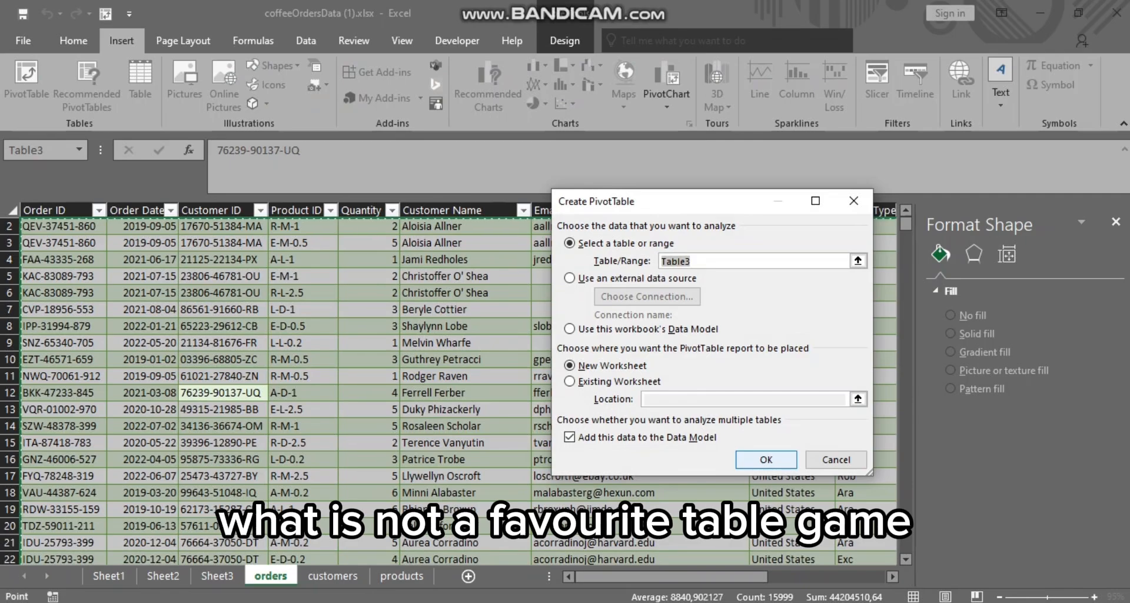
pyautogui.press('Return')
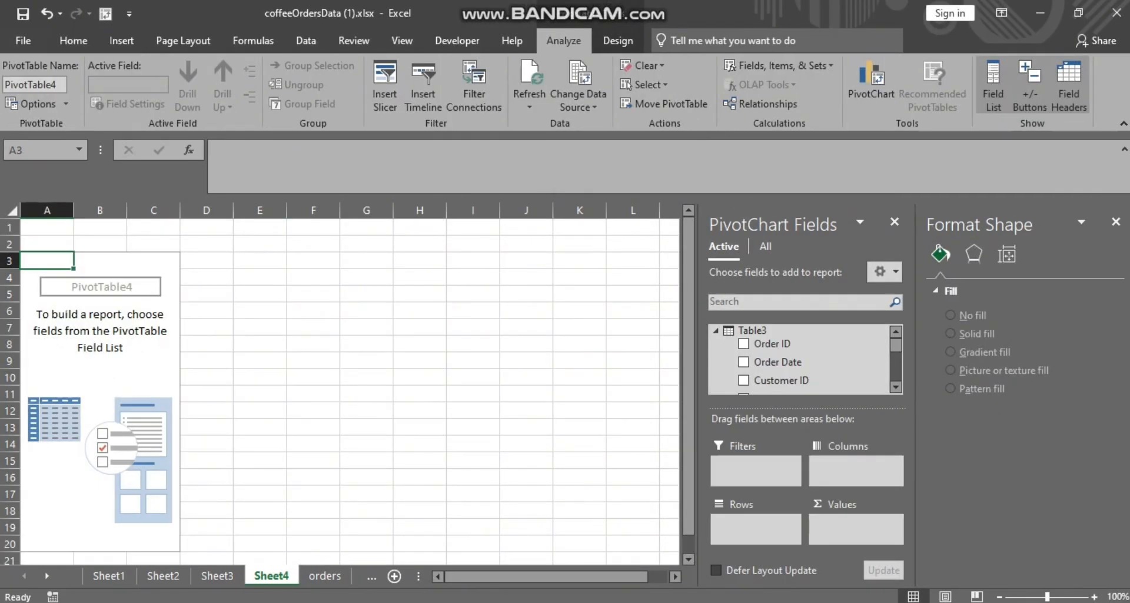
pyautogui.moveTo(154, 261); pyautogui.dragTo(206, 261)
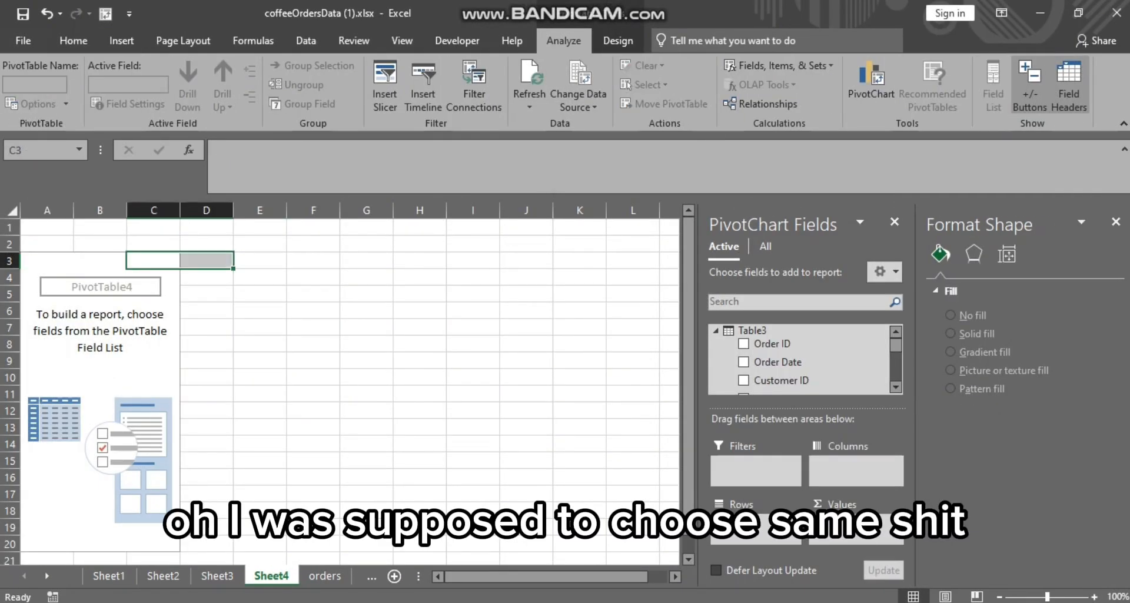
pyautogui.click(100, 261)
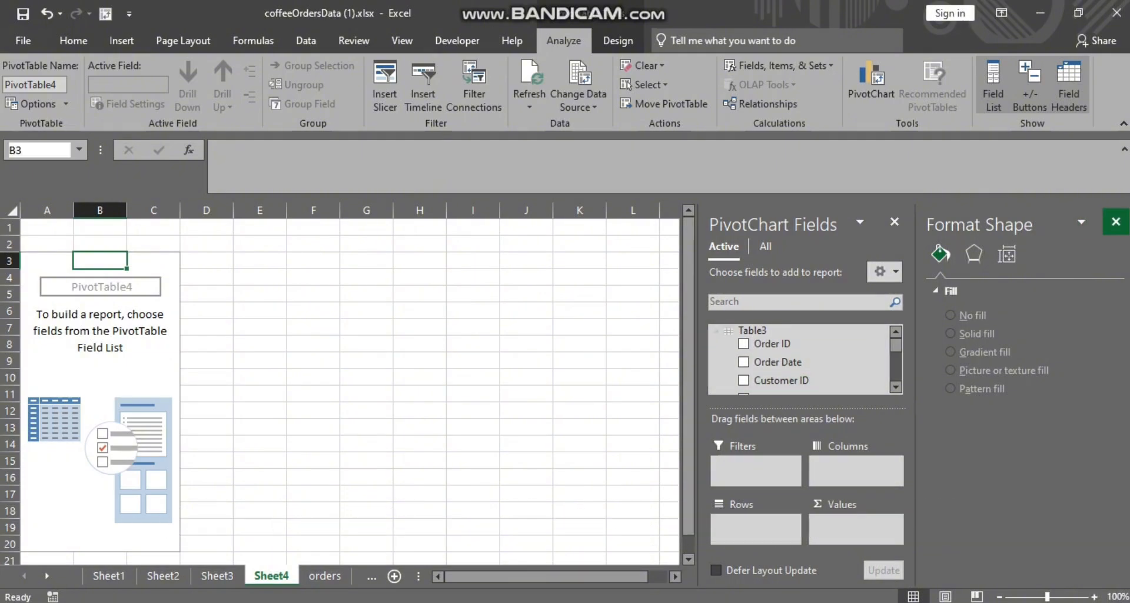
pyautogui.click(1115, 221)
pyautogui.scroll(-2, 1029, 376)
pyautogui.scroll(-2, 1021, 359)
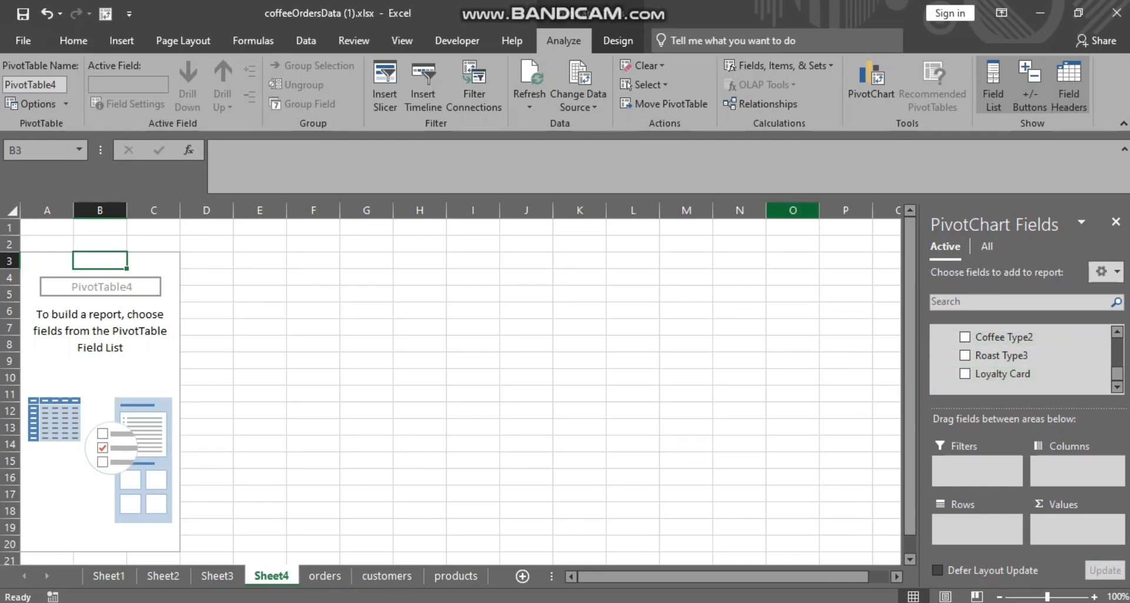
# Insert slicers for the Loyalty Card, Roast Type3 and Size fields of the new PivotTable
pyautogui.click(618, 40)
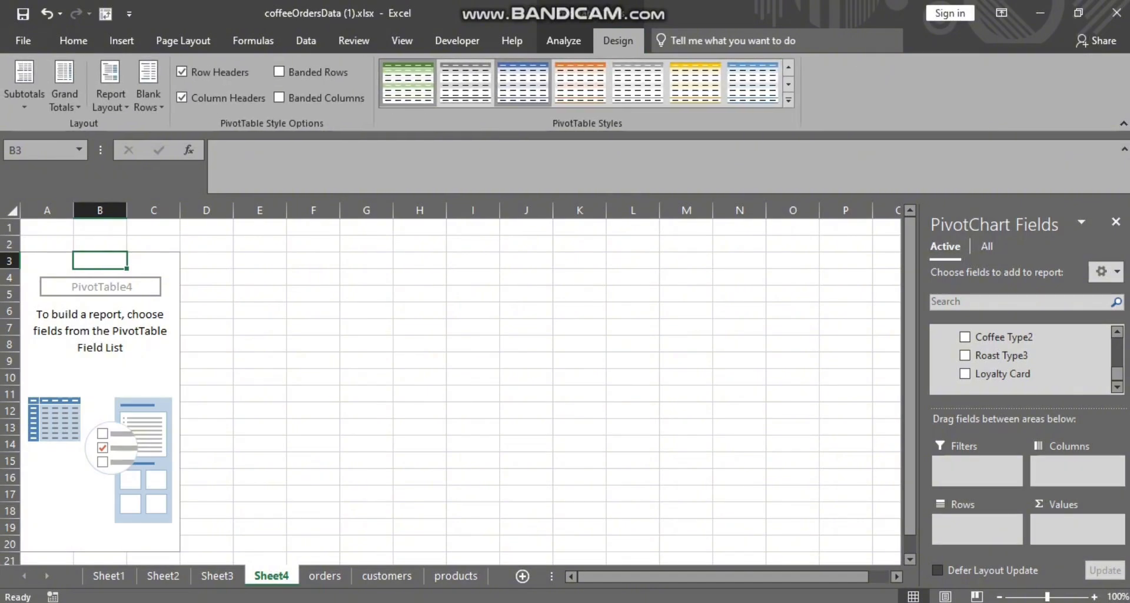
pyautogui.click(563, 40)
pyautogui.click(384, 88)
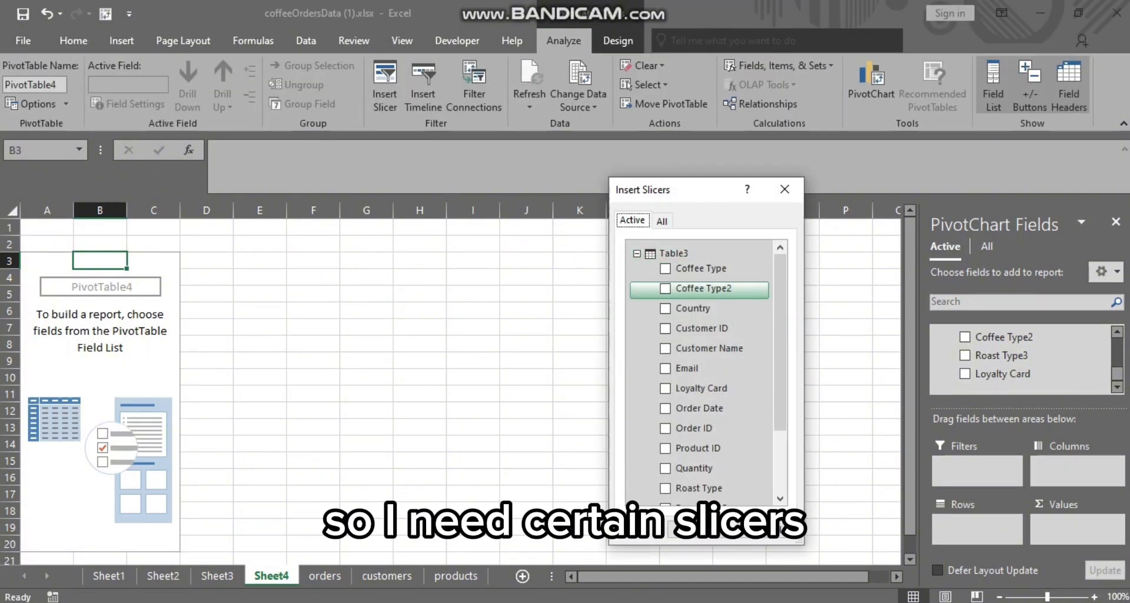
pyautogui.scroll(-3, 699, 306)
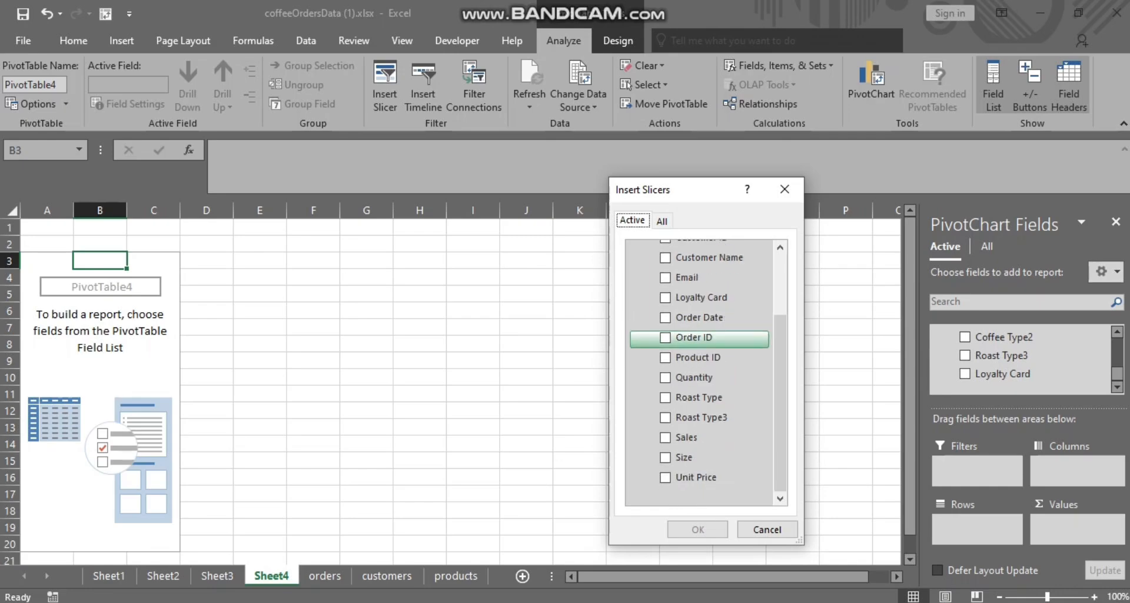
pyautogui.click(700, 297)
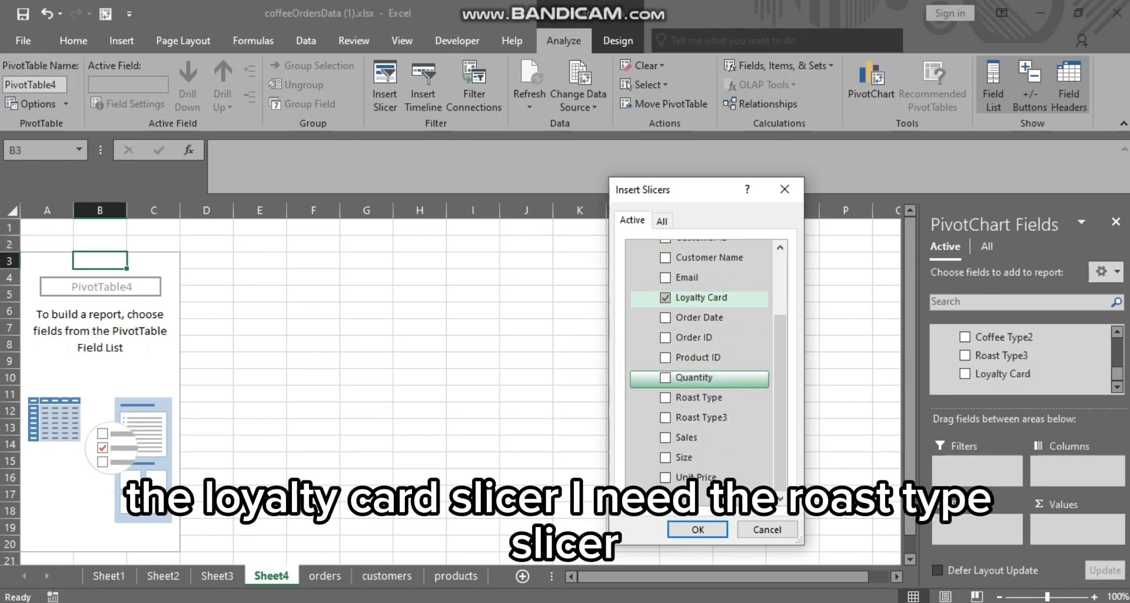
pyautogui.click(695, 397)
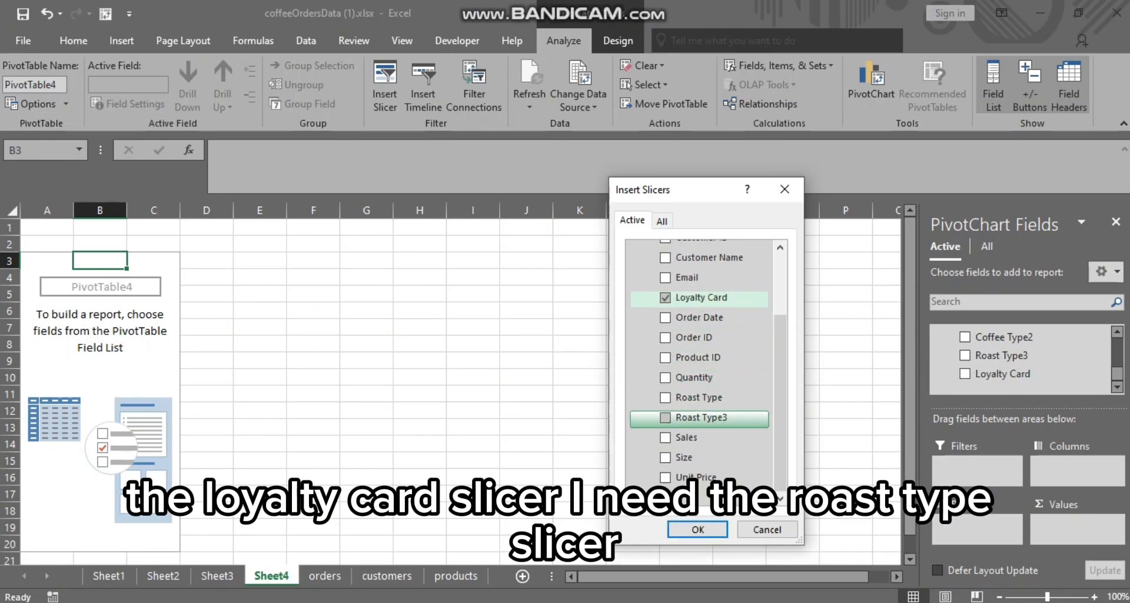
pyautogui.click(700, 417)
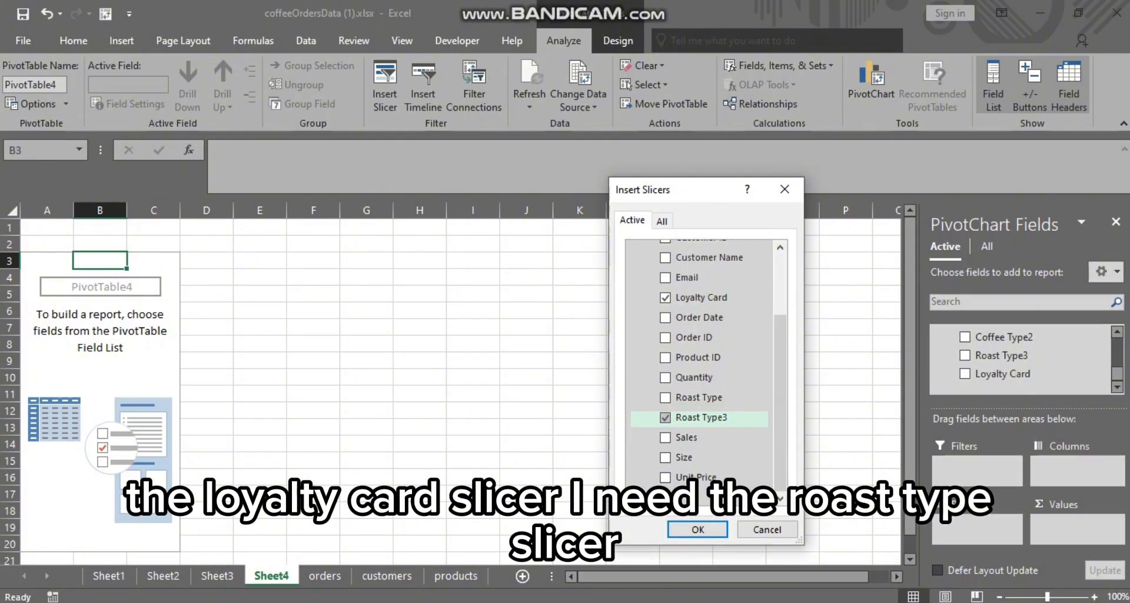
pyautogui.scroll(1, 699, 318)
pyautogui.scroll(2, 699, 314)
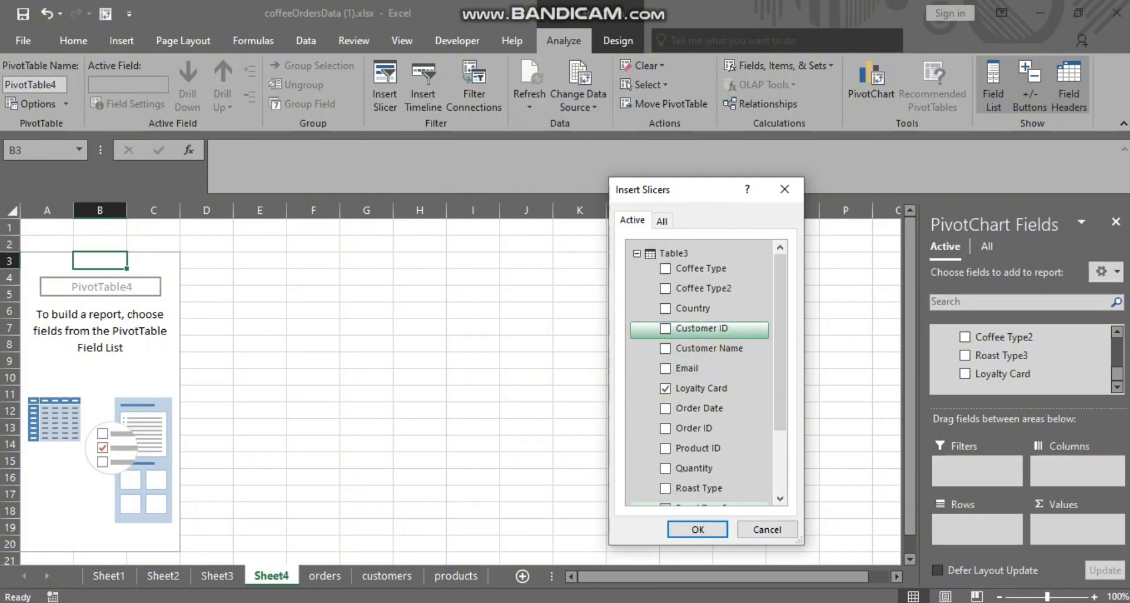
pyautogui.scroll(-1, 699, 408)
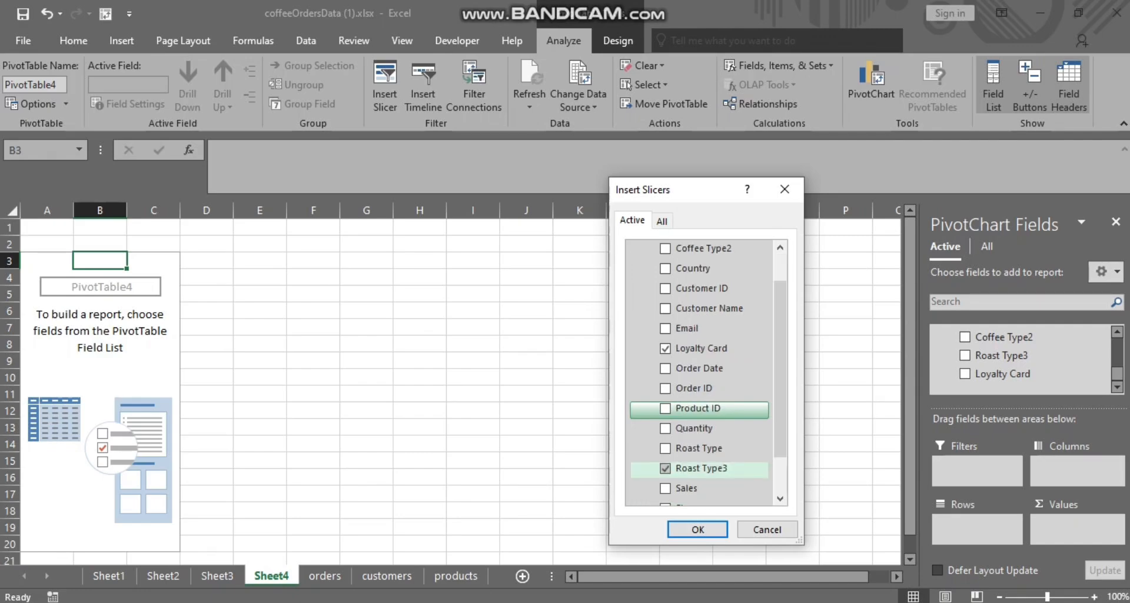
pyautogui.scroll(-1, 699, 428)
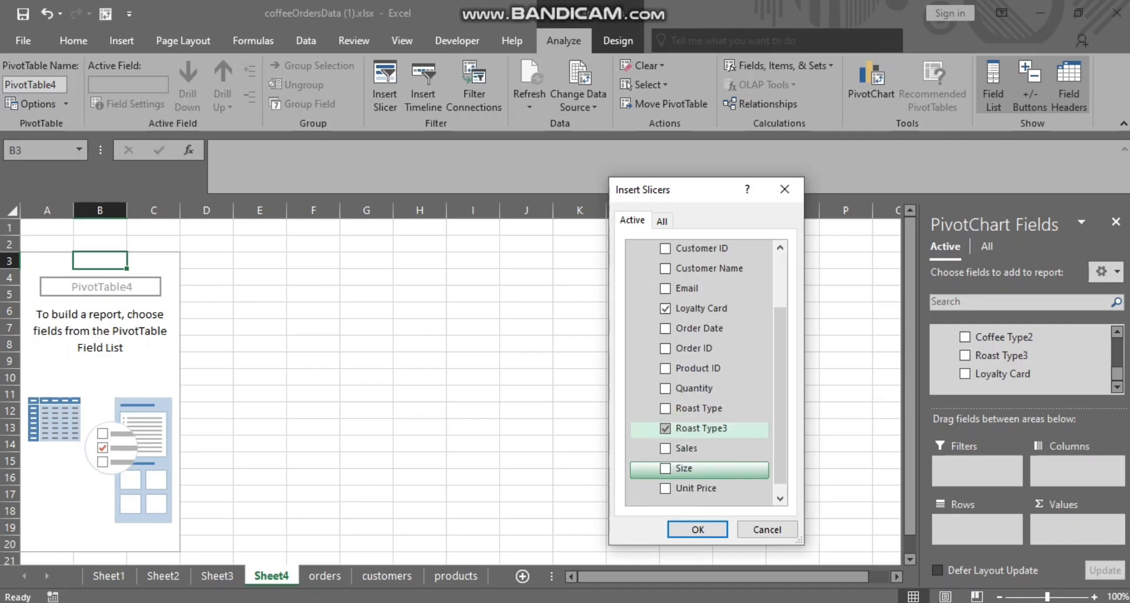
pyautogui.click(665, 468)
pyautogui.click(698, 529)
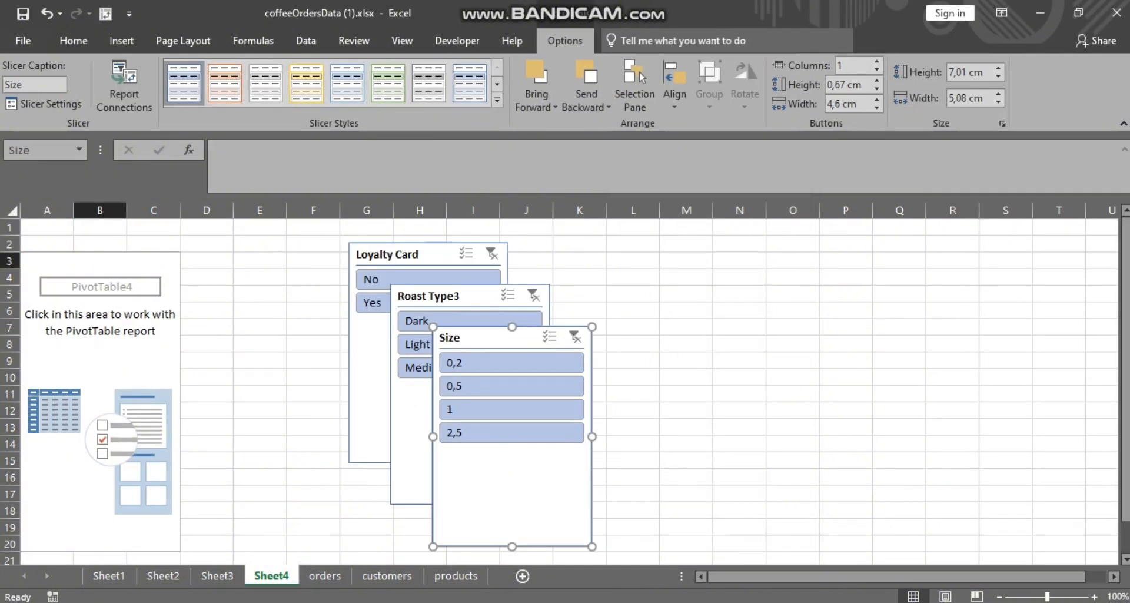
# Spread the three slicers side by side beside the PivotTable, ordered Loyalty Card, Roast Type3 and Size
pyautogui.moveTo(500, 337); pyautogui.dragTo(691, 267)
pyautogui.moveTo(447, 296); pyautogui.dragTo(535, 295)
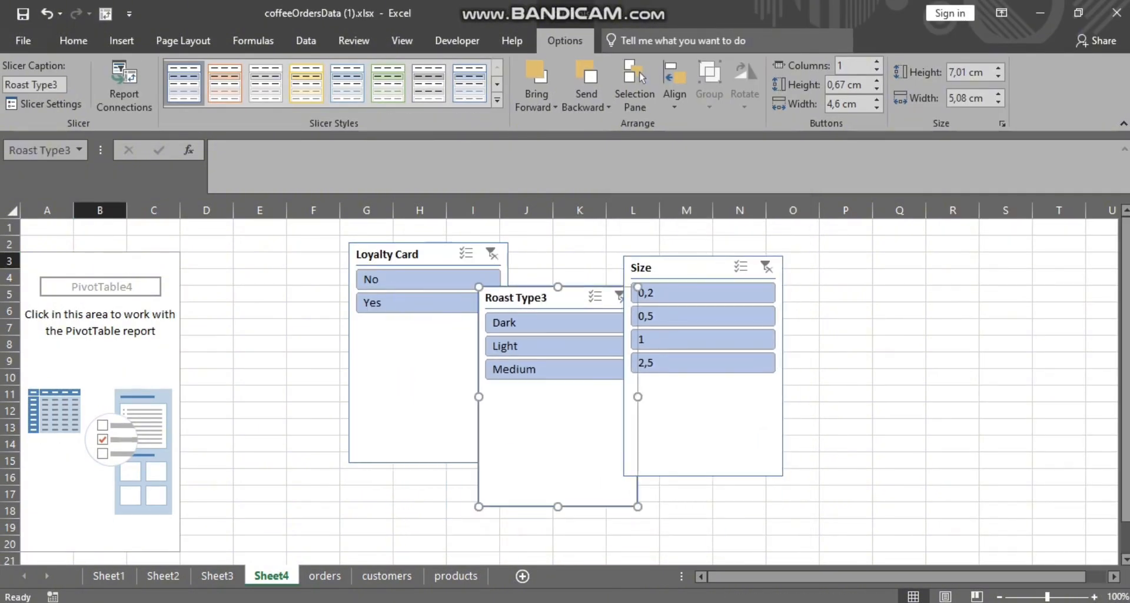
pyautogui.moveTo(383, 254); pyautogui.dragTo(320, 273)
pyautogui.moveTo(518, 297); pyautogui.dragTo(496, 282)
pyautogui.moveTo(682, 268); pyautogui.dragTo(697, 282)
# Shorten the slicers to about 3.41 cm for Roast Type3, 3.92 cm for Size and 2.49 cm for Loyalty Card
pyautogui.click(530, 283)
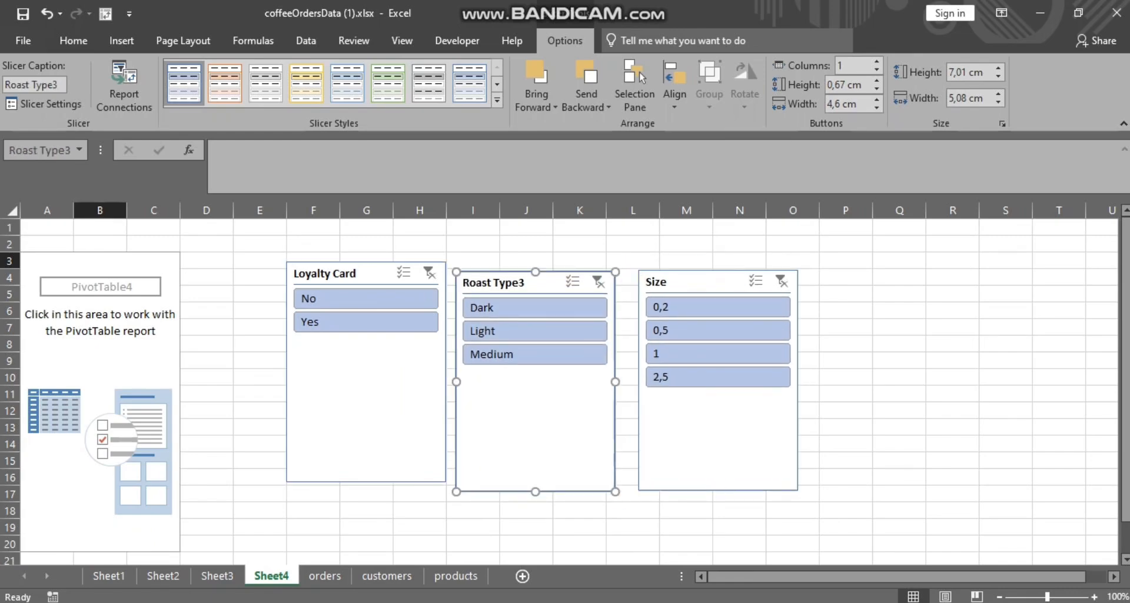
pyautogui.moveTo(535, 491); pyautogui.dragTo(535, 378)
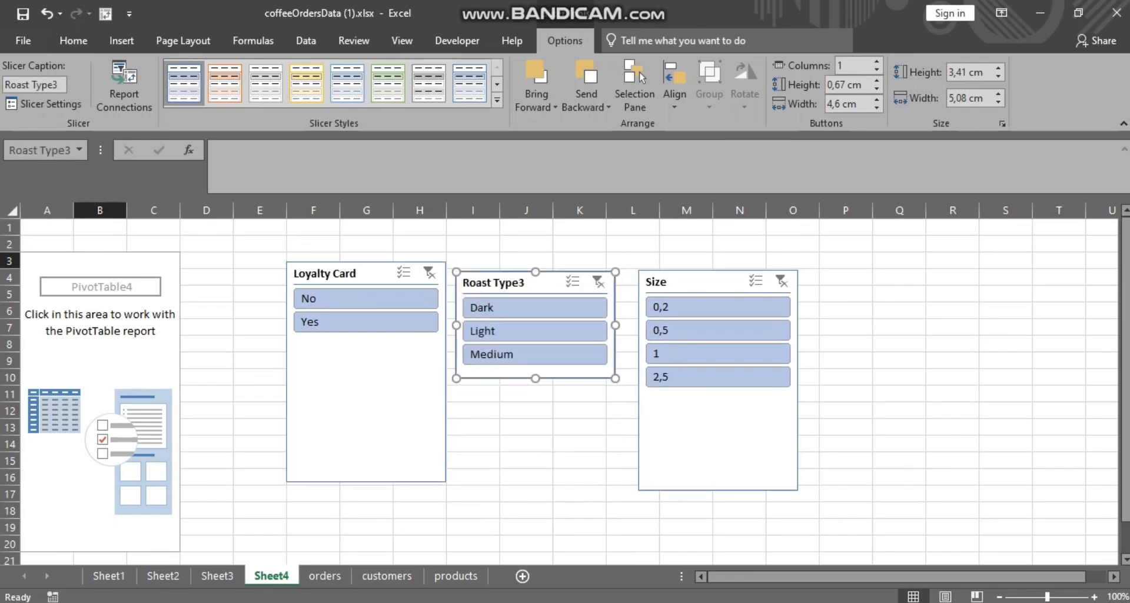
pyautogui.click(713, 434)
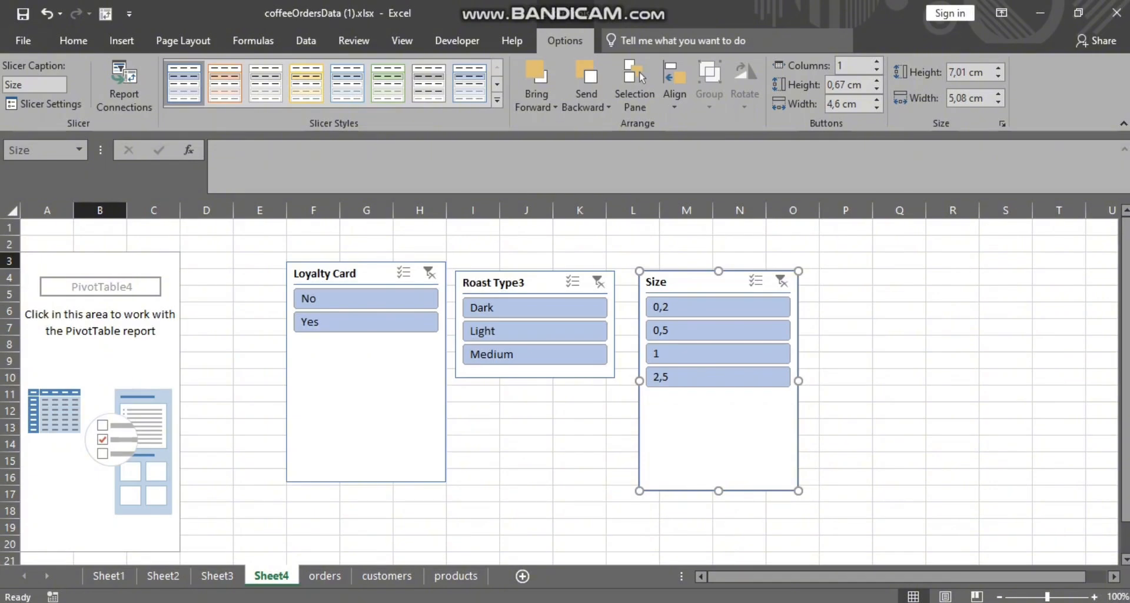
pyautogui.moveTo(718, 491); pyautogui.dragTo(718, 393)
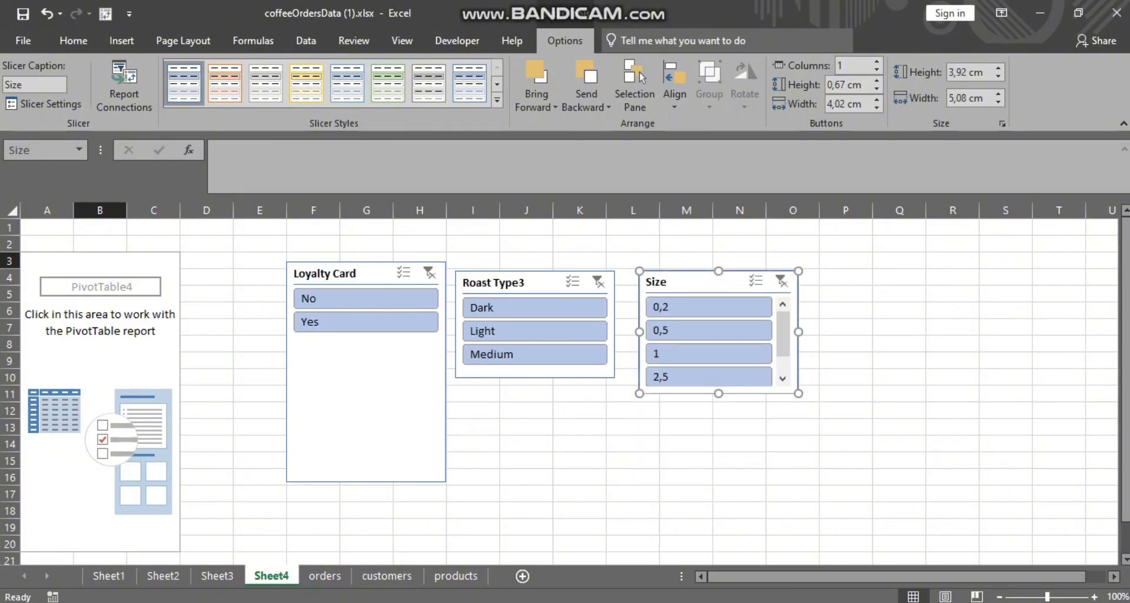
pyautogui.click(367, 424)
pyautogui.moveTo(366, 482); pyautogui.dragTo(366, 339)
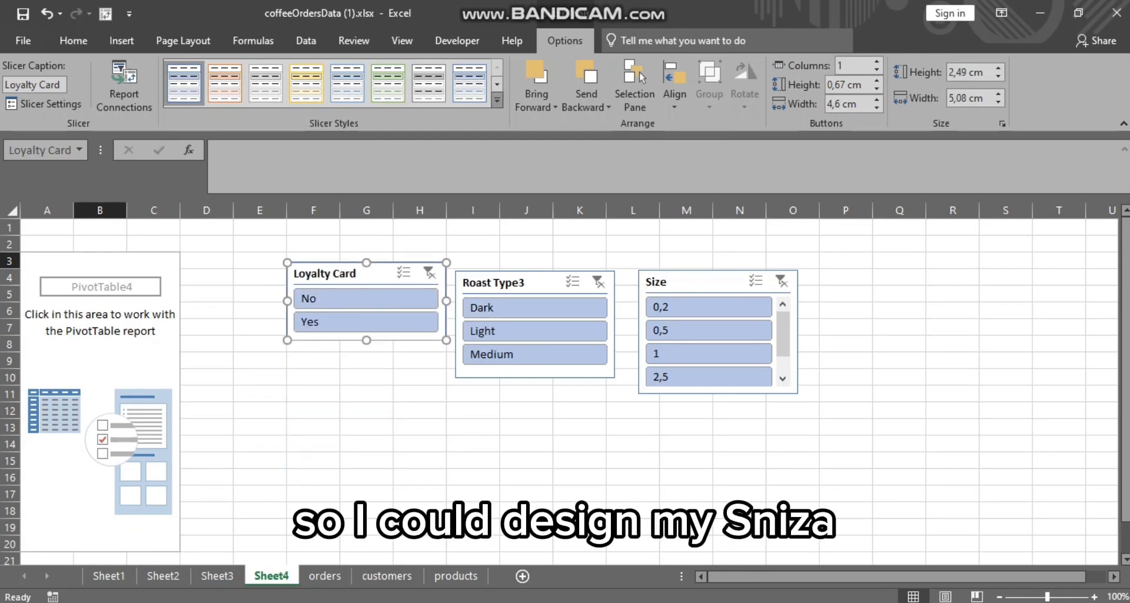
# Start a new slicer style from the Loyalty Card slicer and choose standard purple as its Whole Slicer fill
pyautogui.click(497, 100)
pyautogui.click(228, 198)
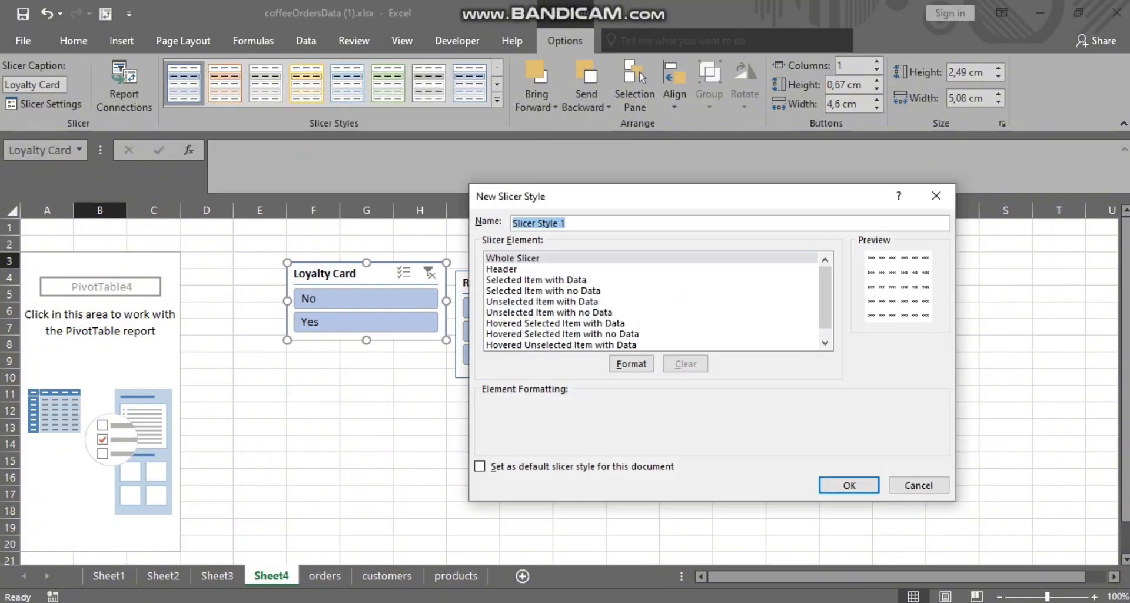
pyautogui.click(512, 257)
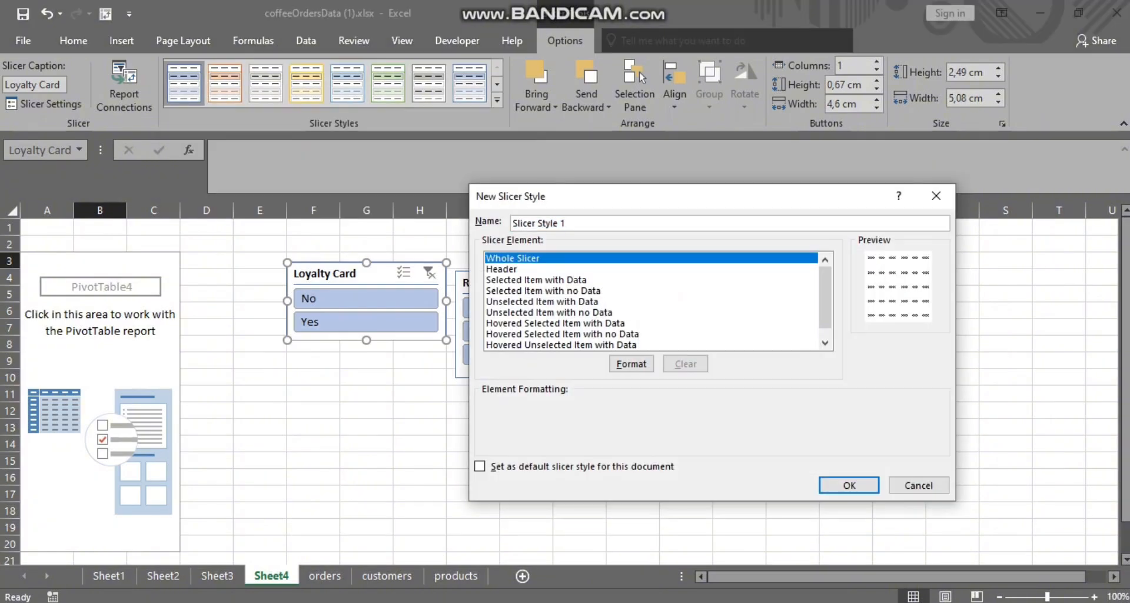
pyautogui.click(631, 364)
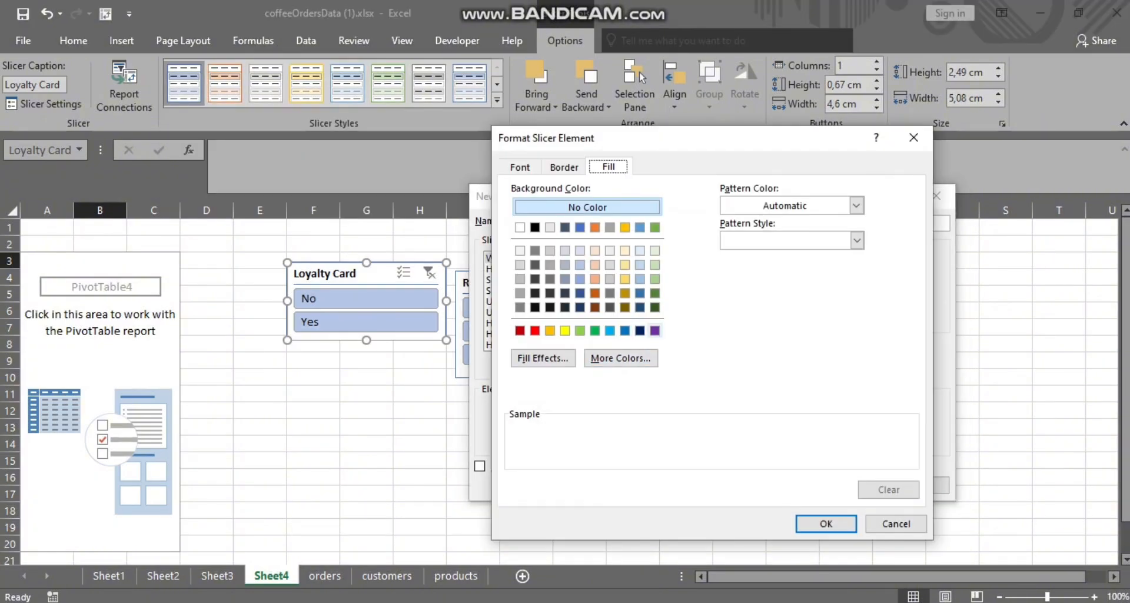
pyautogui.click(655, 331)
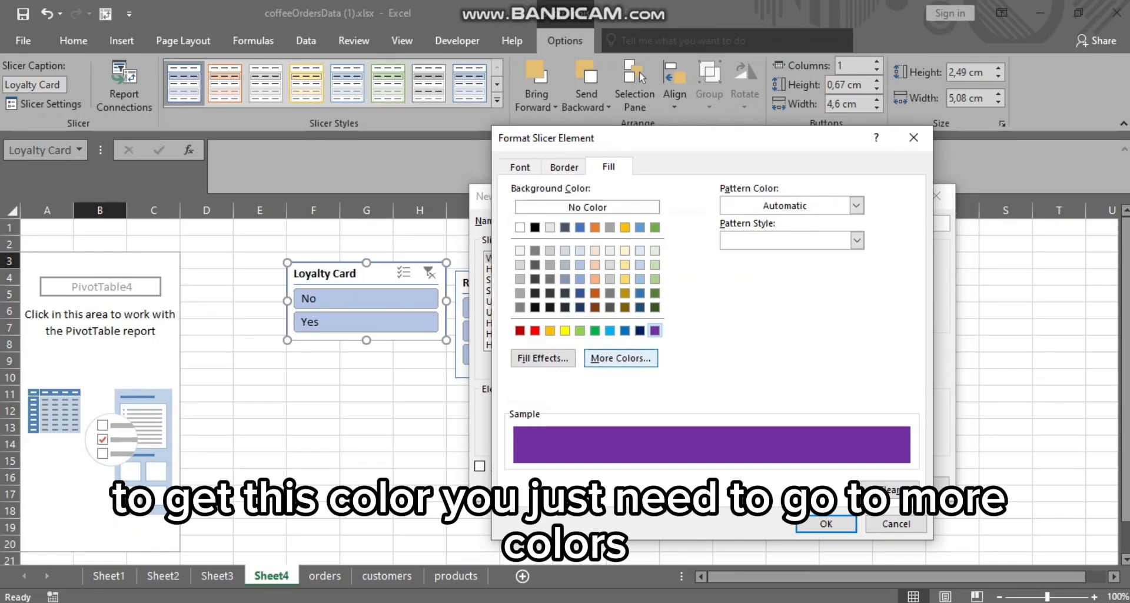
# Enter a custom Whole Slicer fill colour with red 60, green 20 and blue 100
pyautogui.click(621, 358)
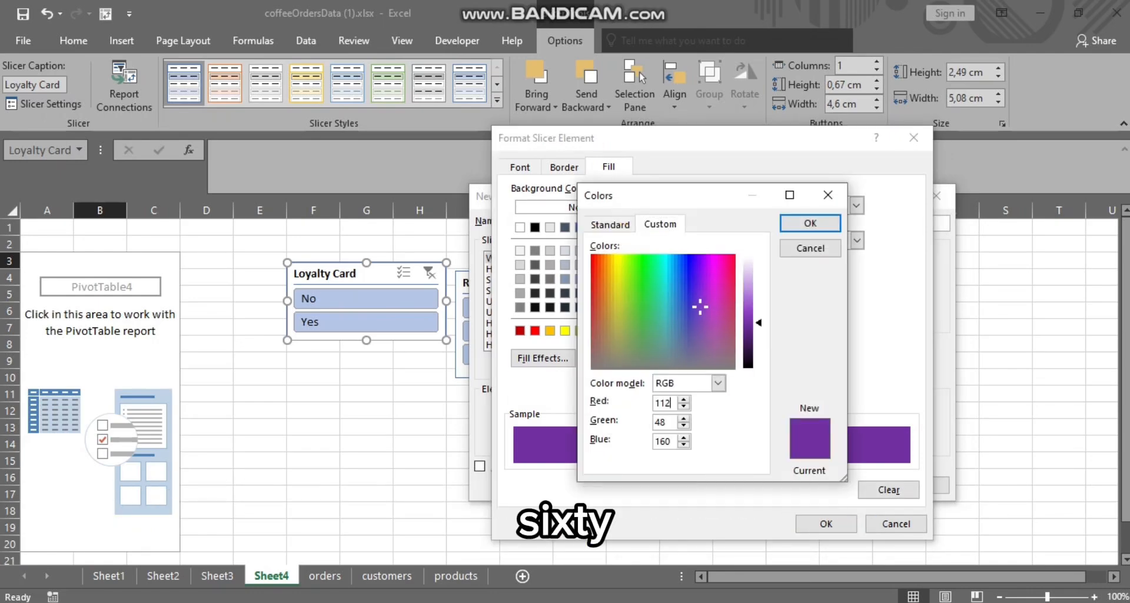
pyautogui.press('BackSpace')
pyautogui.press('BackSpace')
pyautogui.press('BackSpace')
pyautogui.write('60')
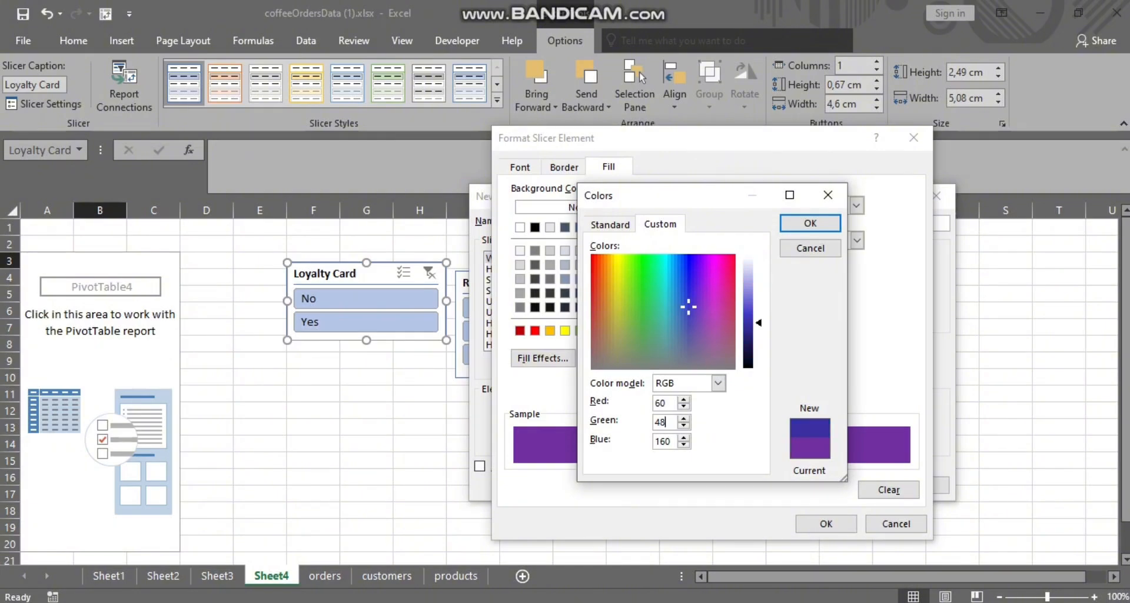
pyautogui.press('BackSpace')
pyautogui.press('BackSpace')
pyautogui.write('20')
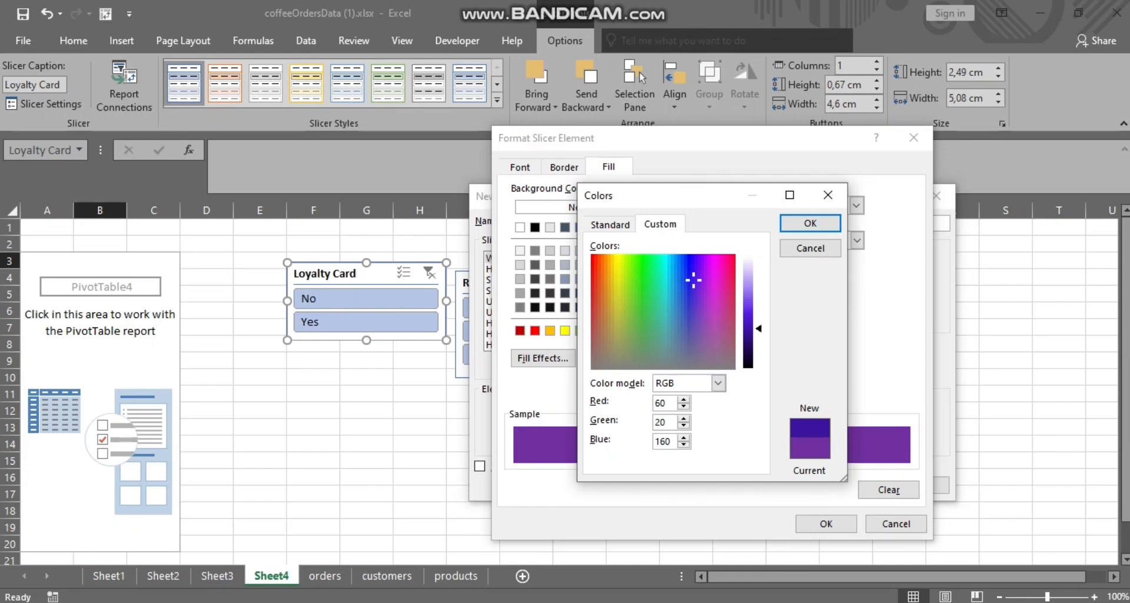
pyautogui.press('BackSpace')
pyautogui.press('BackSpace')
pyautogui.write('00')
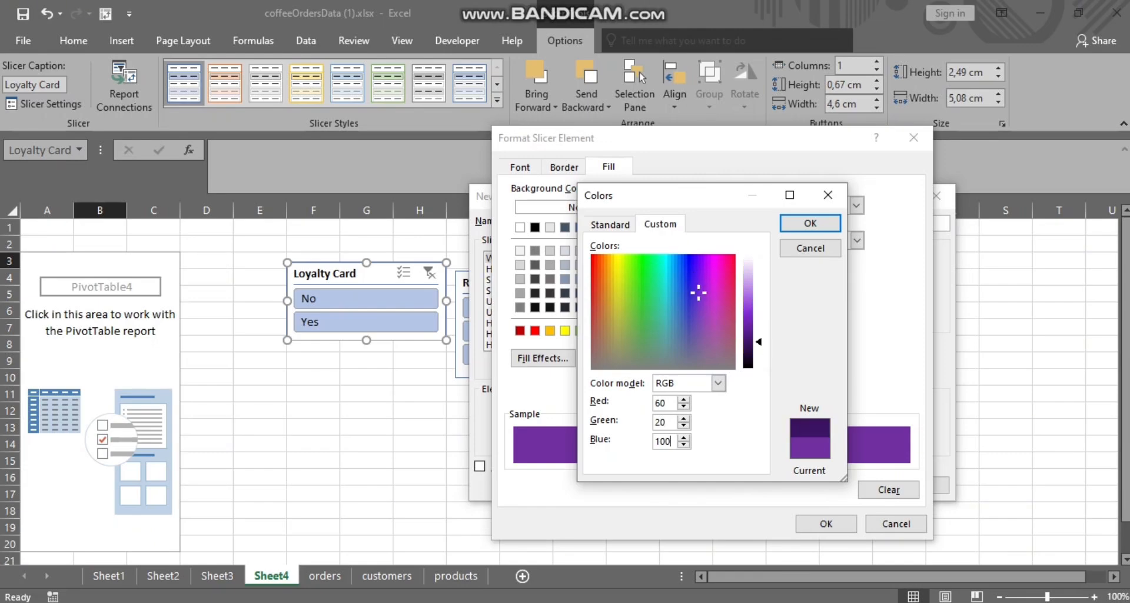
# Lighten the custom purple to RGB 115, 38, 192, apply it as the Whole Slicer fill, and select the Header element
pyautogui.moveTo(758, 342); pyautogui.dragTo(758, 317)
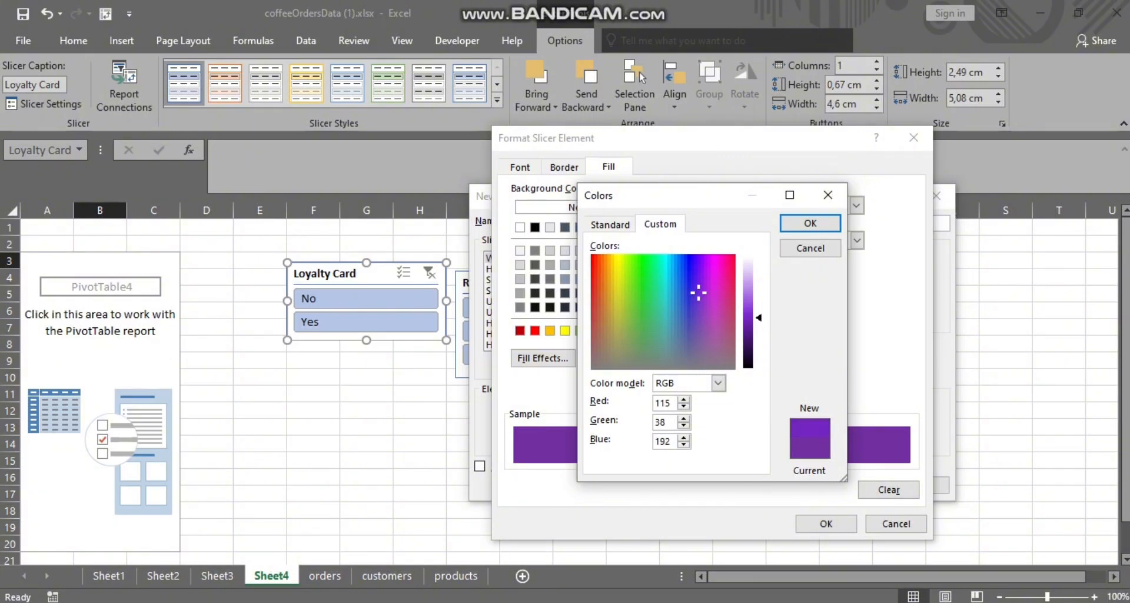
pyautogui.click(811, 223)
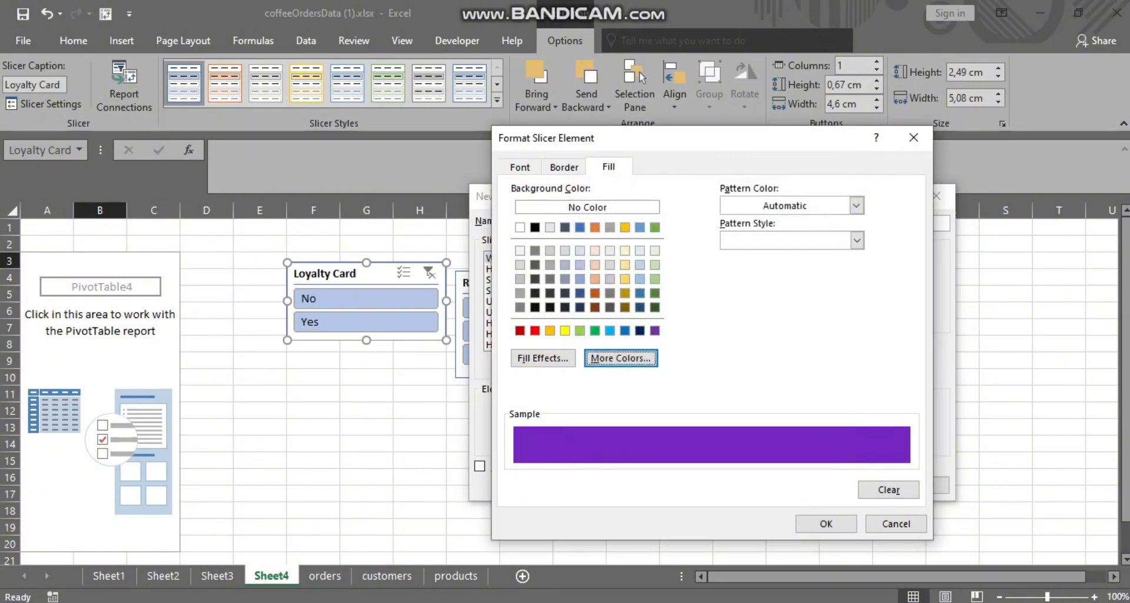
pyautogui.click(826, 523)
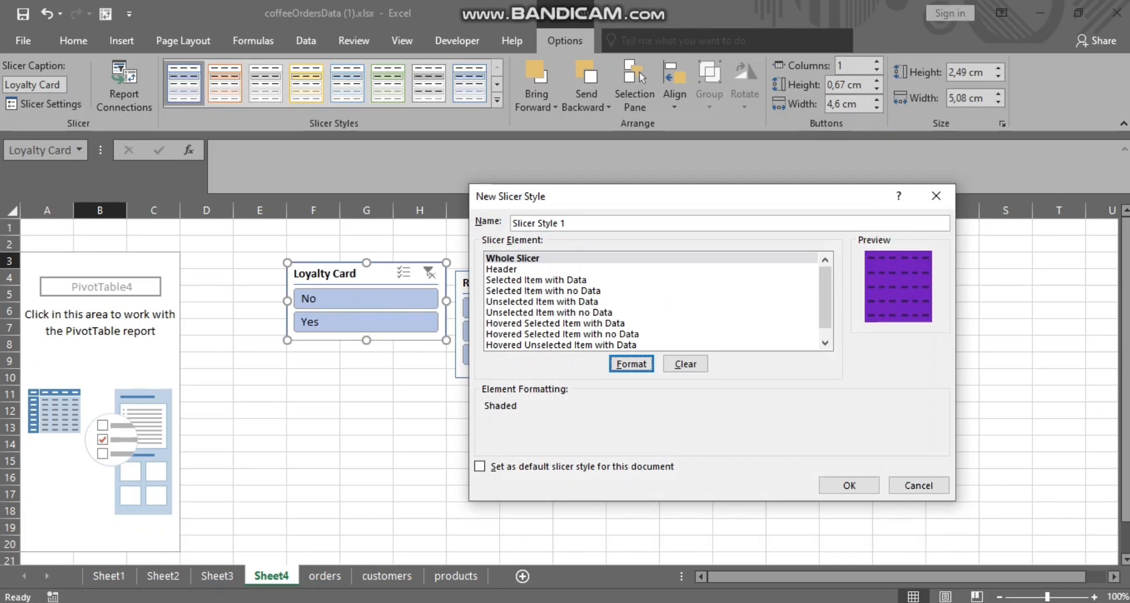
pyautogui.click(501, 268)
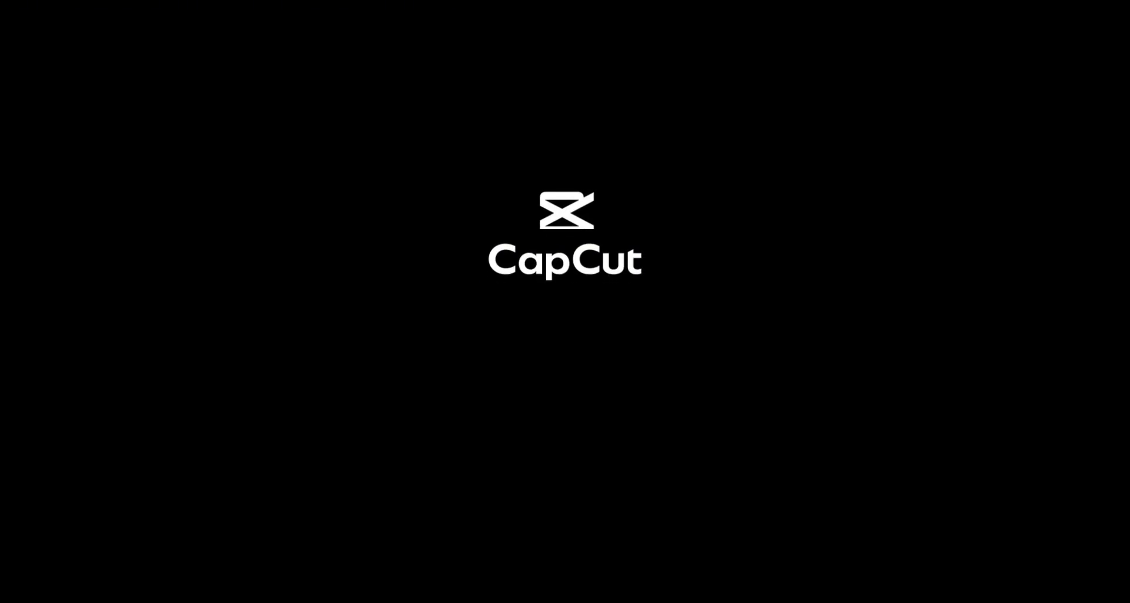